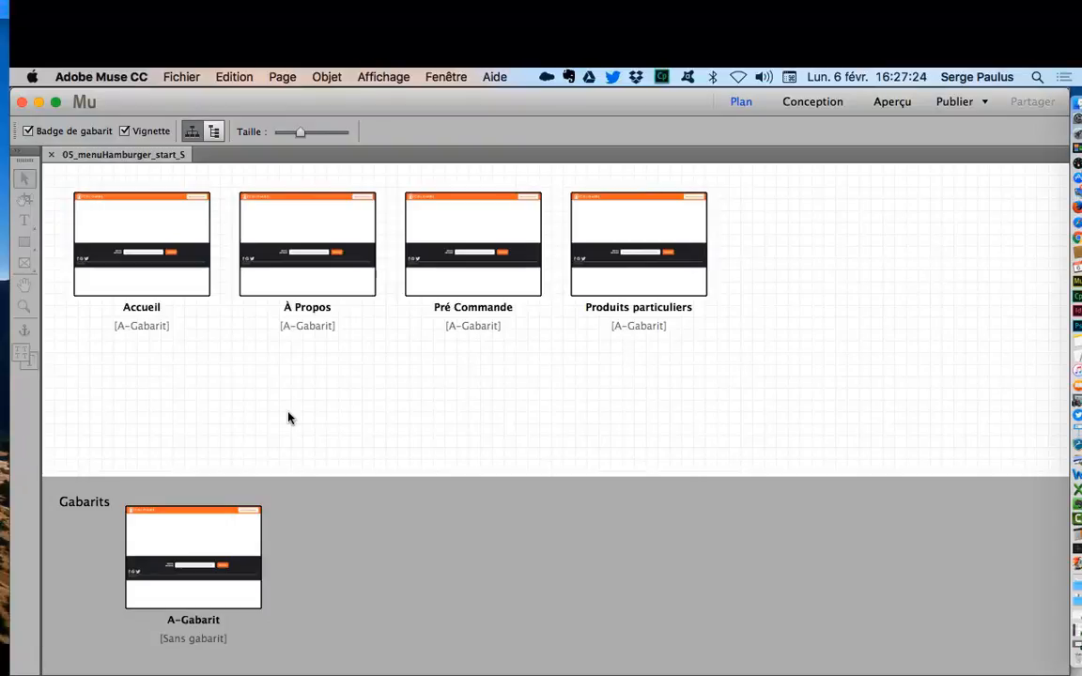
# Step: Add a new sibling page after Produits particuliers in the site plan, keeping its default name
pyautogui.moveTo(699, 193)
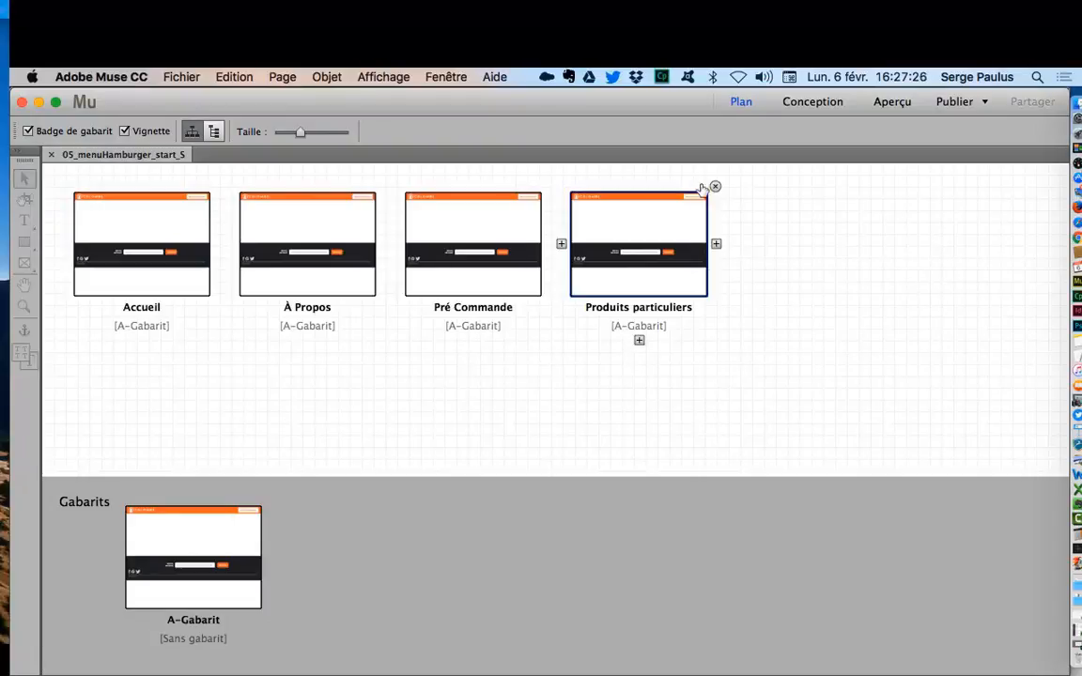
pyautogui.click(716, 243)
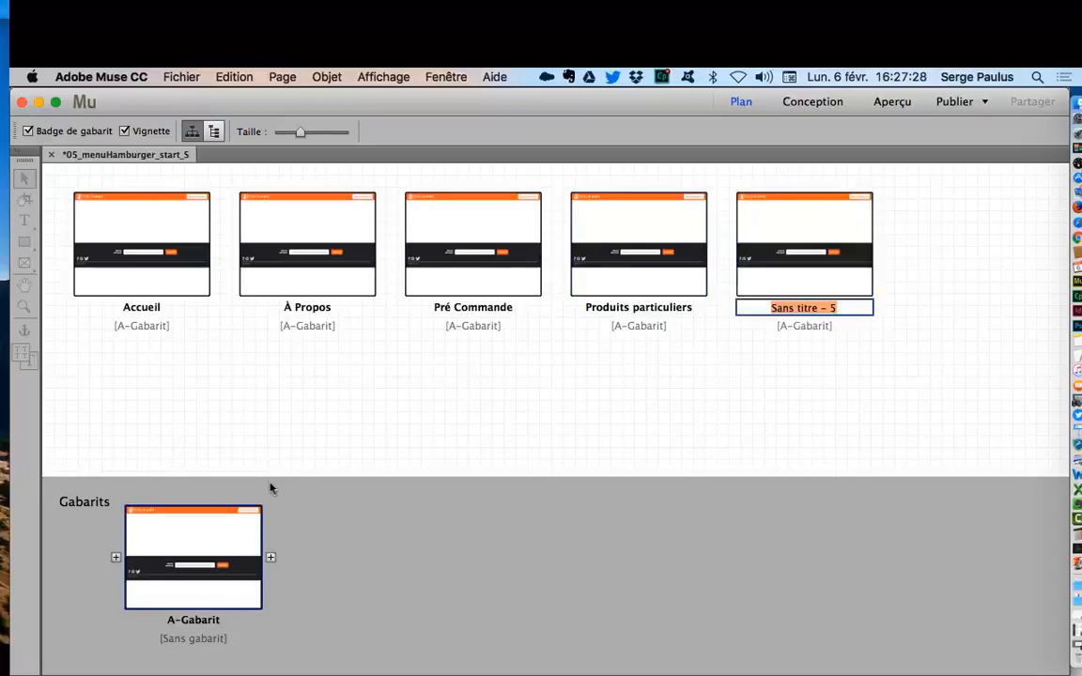
pyautogui.press('Return')
# Step: Create a second blank master page after A-Gabarit and apply it to the new untitled page
pyautogui.click(270, 557)
pyautogui.press('Return')
pyautogui.moveTo(358, 545); pyautogui.dragTo(817, 212)
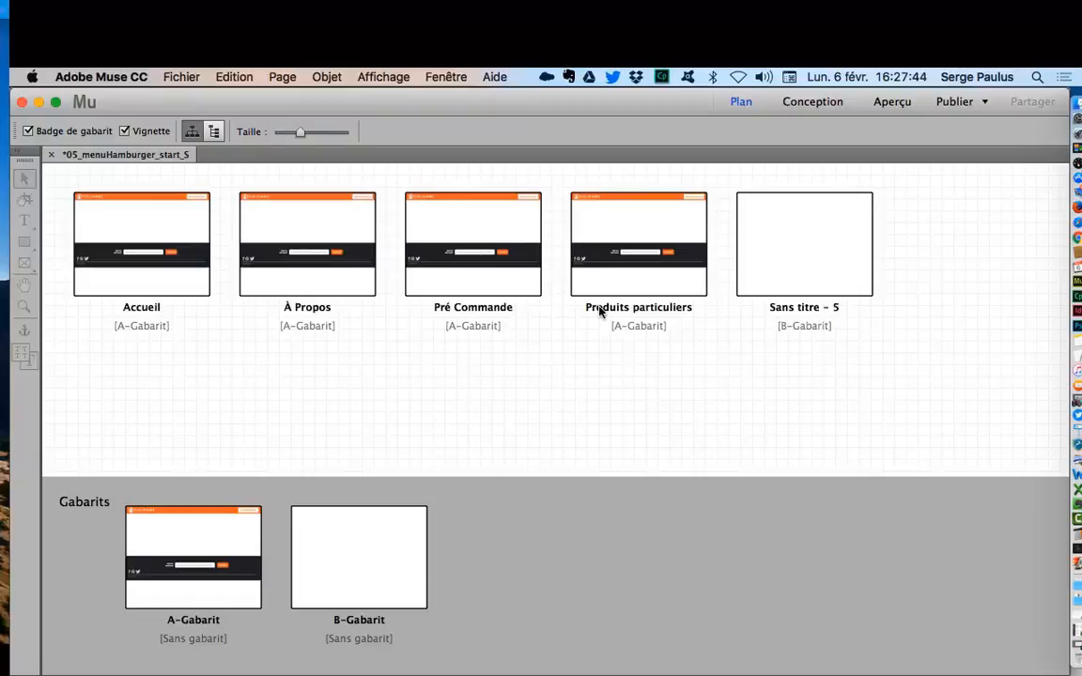
pyautogui.moveTo(743, 194)
# Step: Open the A-Gabarit master page, select everything on Calque 1, and add a new layer above it
pyautogui.doubleClick(202, 475)
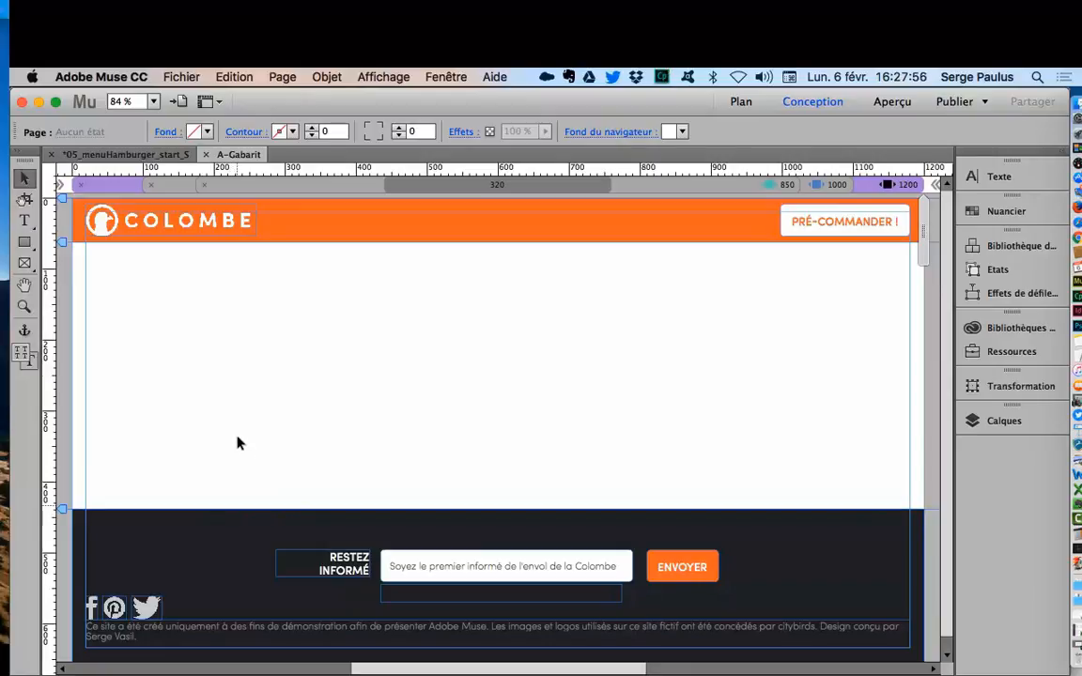
pyautogui.press('super+m')
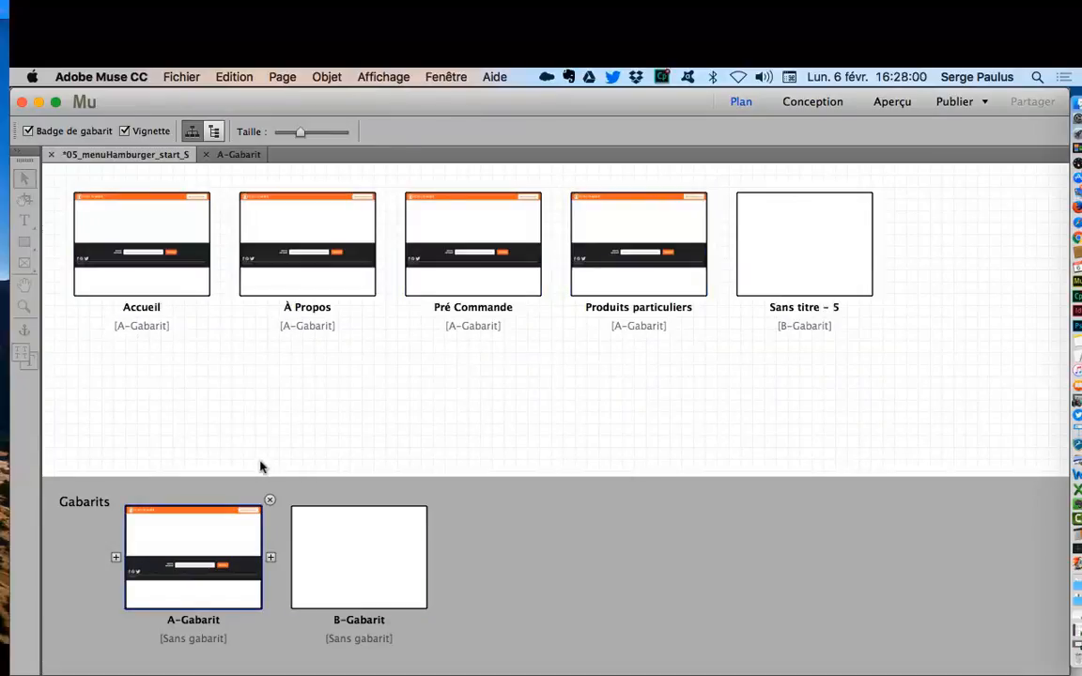
pyautogui.click(240, 155)
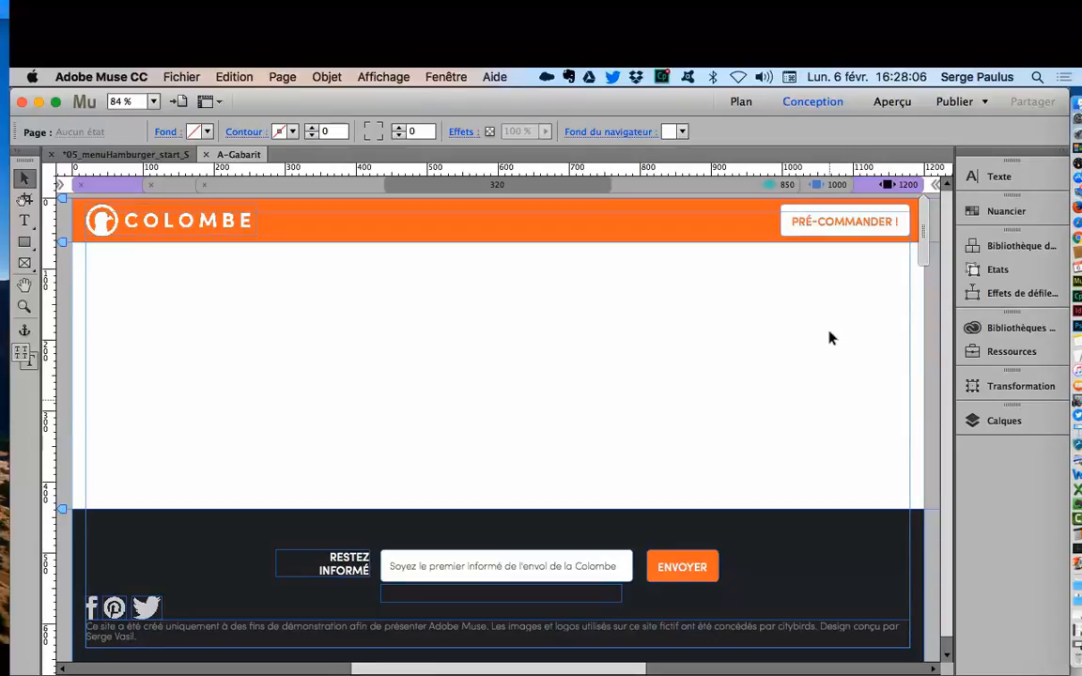
pyautogui.click(1017, 420)
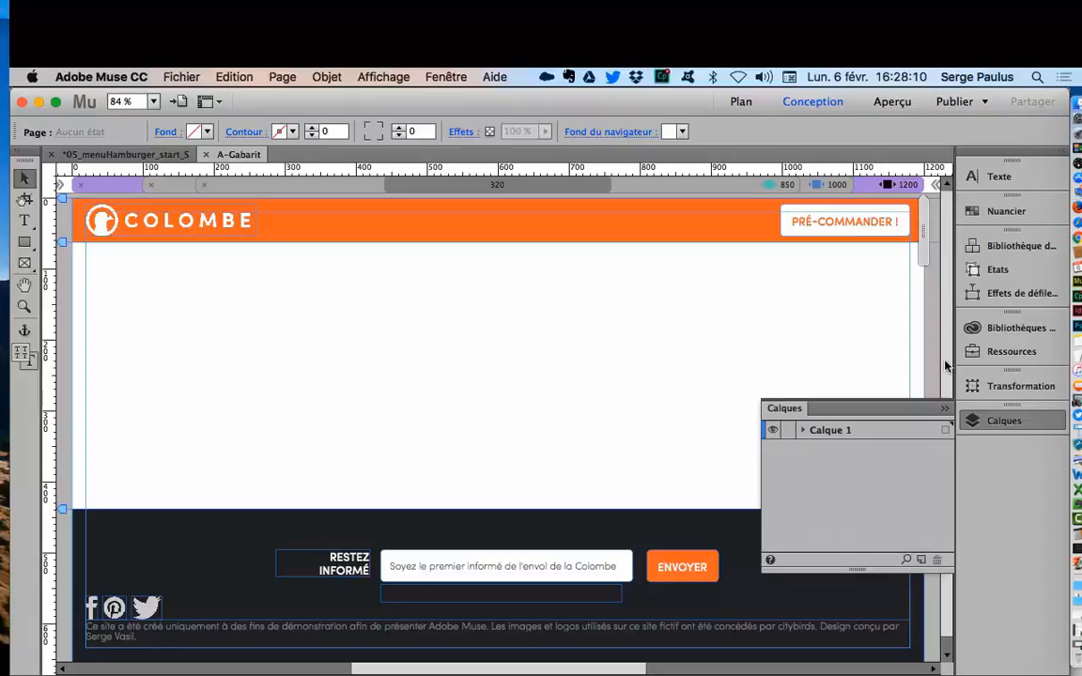
pyautogui.click(945, 429)
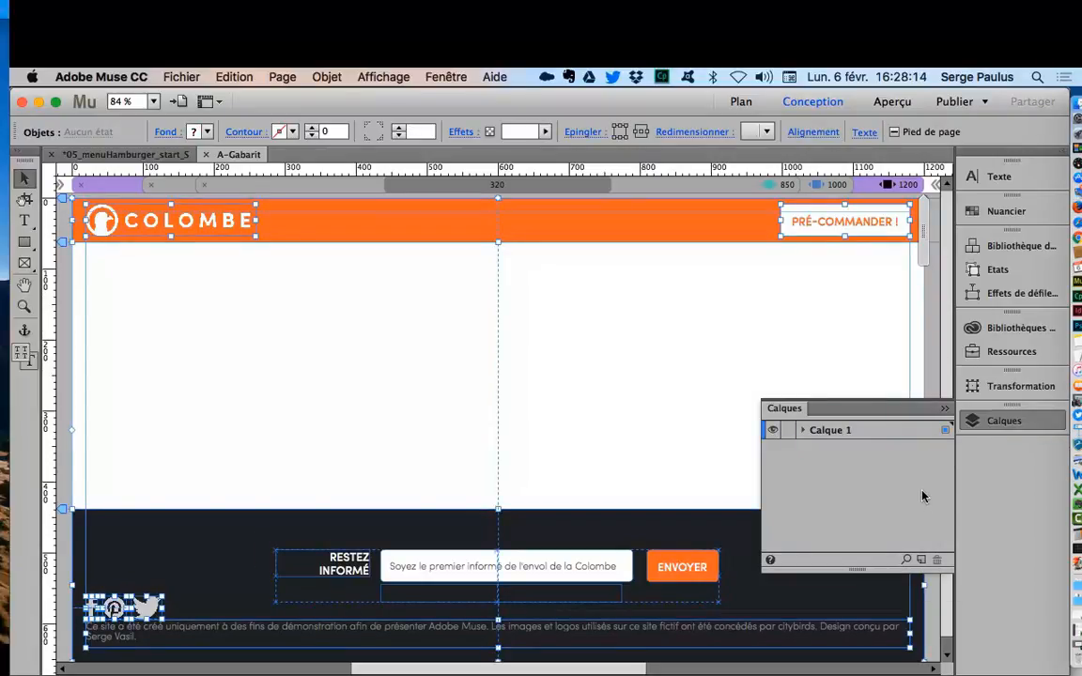
pyautogui.click(922, 560)
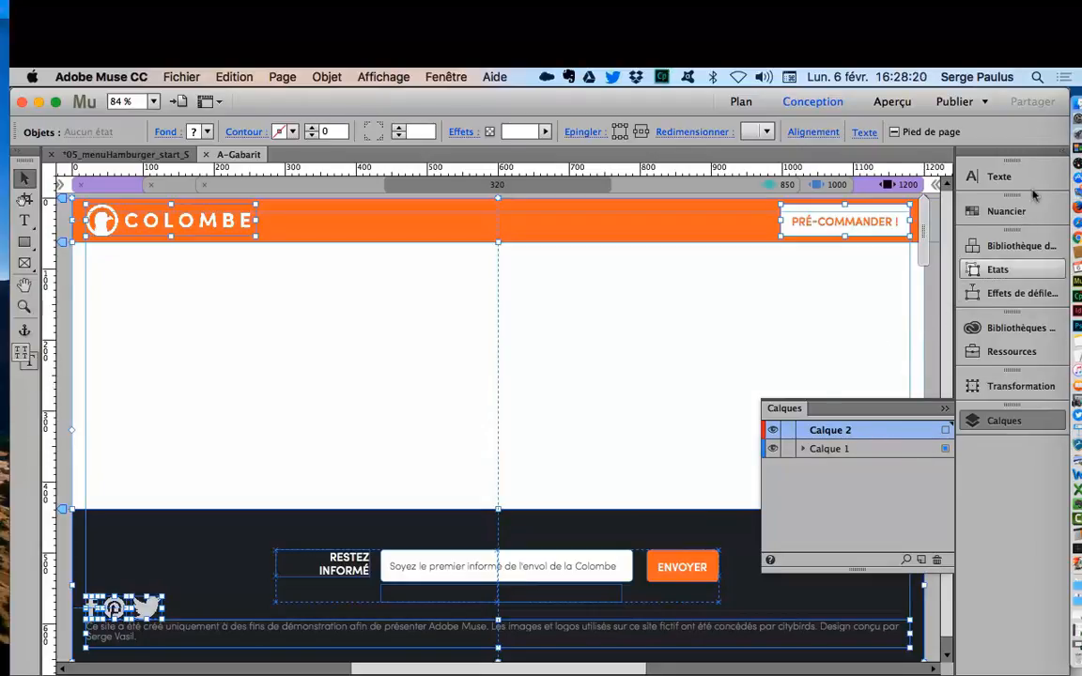
# Step: Place a horizontal menu widget from the widget library in the orange header between the logo and the PRÉ-COMMANDER button
pyautogui.click(1031, 246)
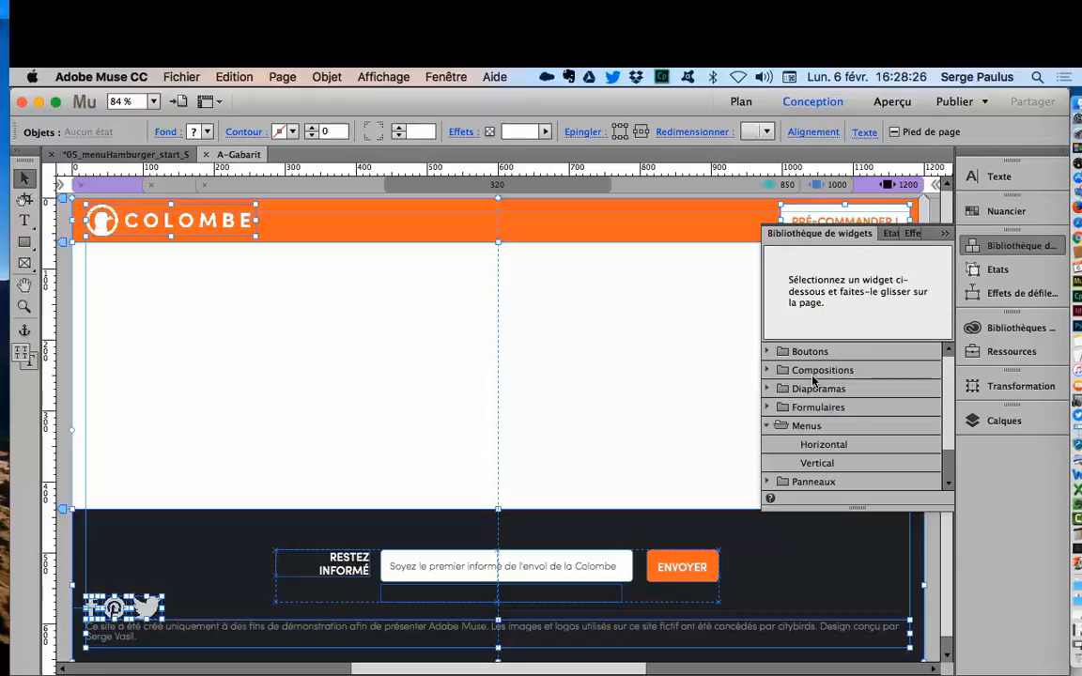
pyautogui.click(824, 445)
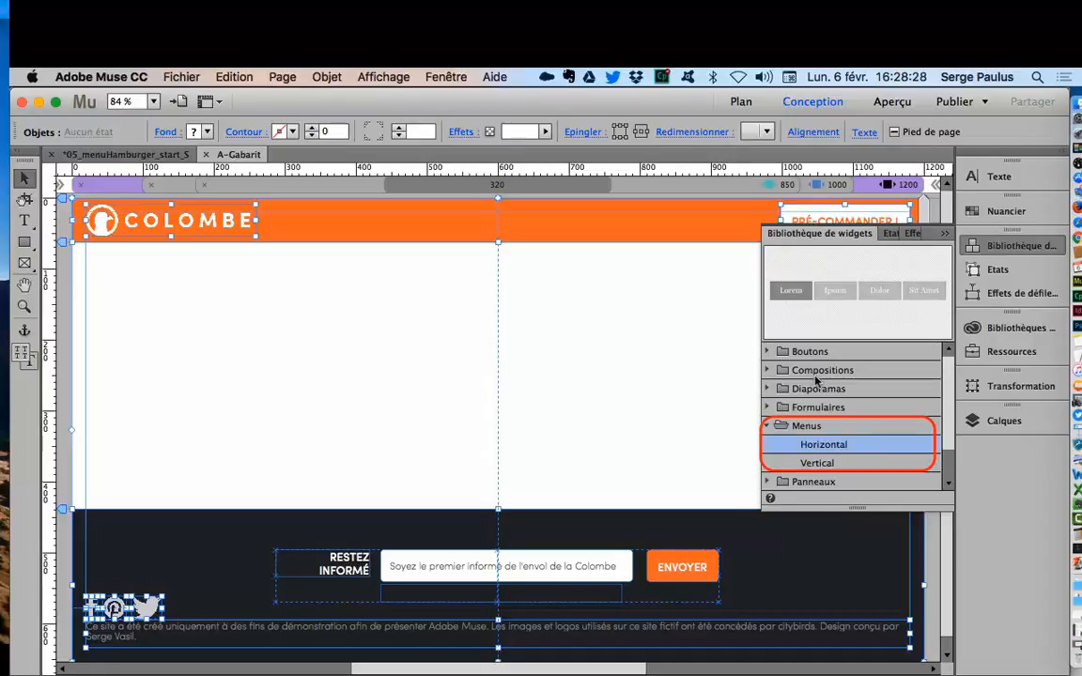
pyautogui.click(817, 463)
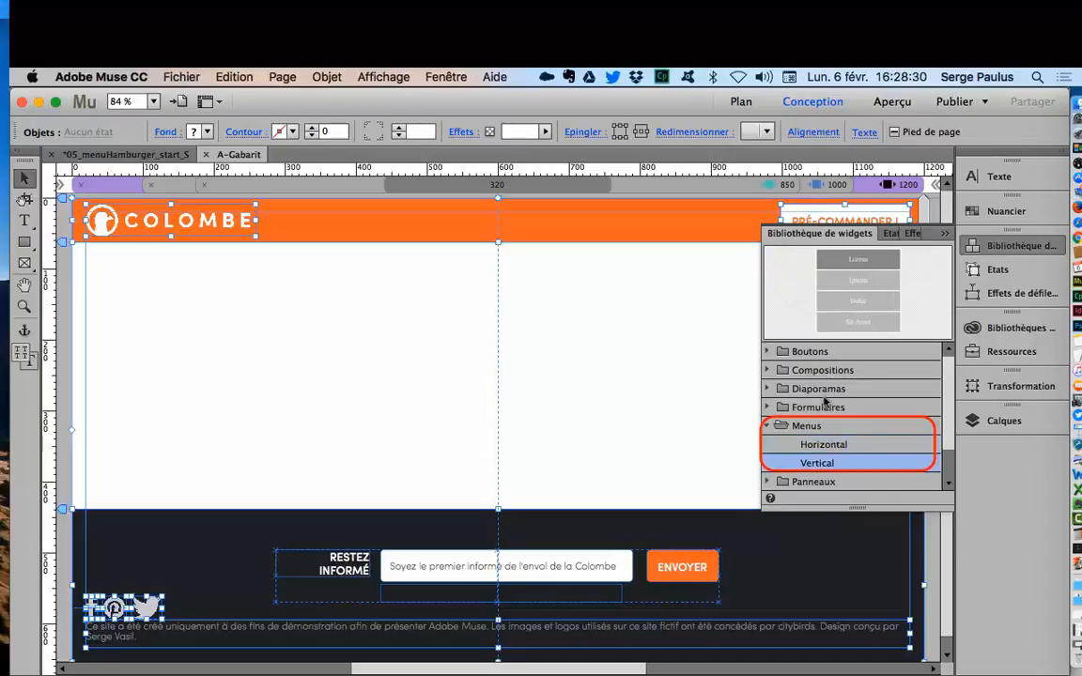
pyautogui.click(824, 444)
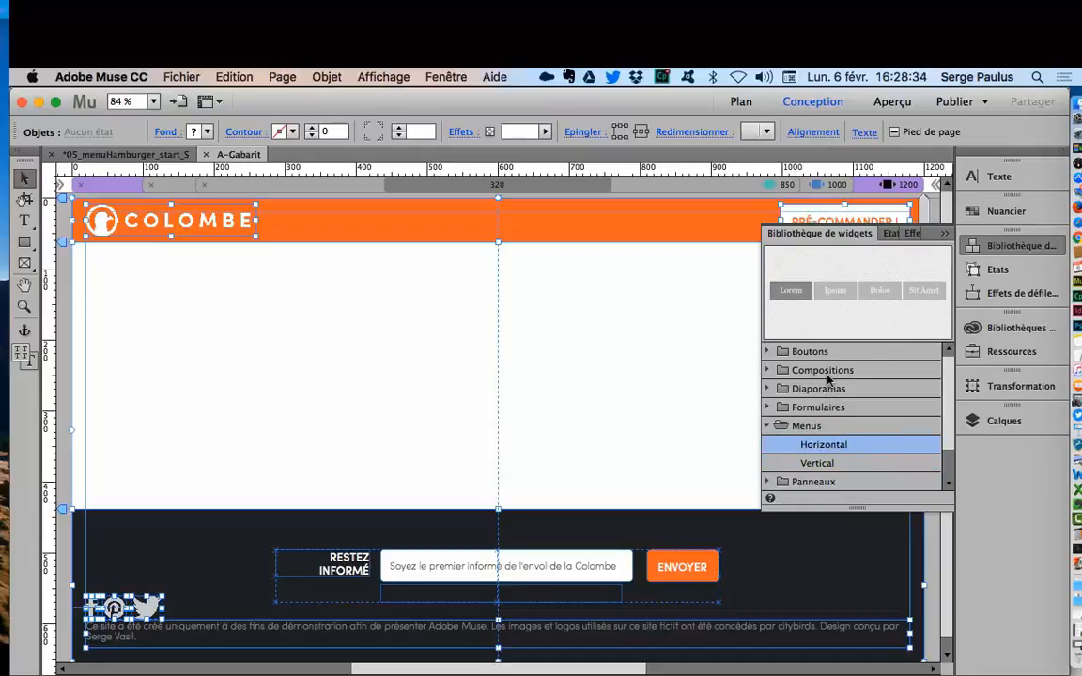
pyautogui.moveTo(828, 379); pyautogui.dragTo(494, 147)
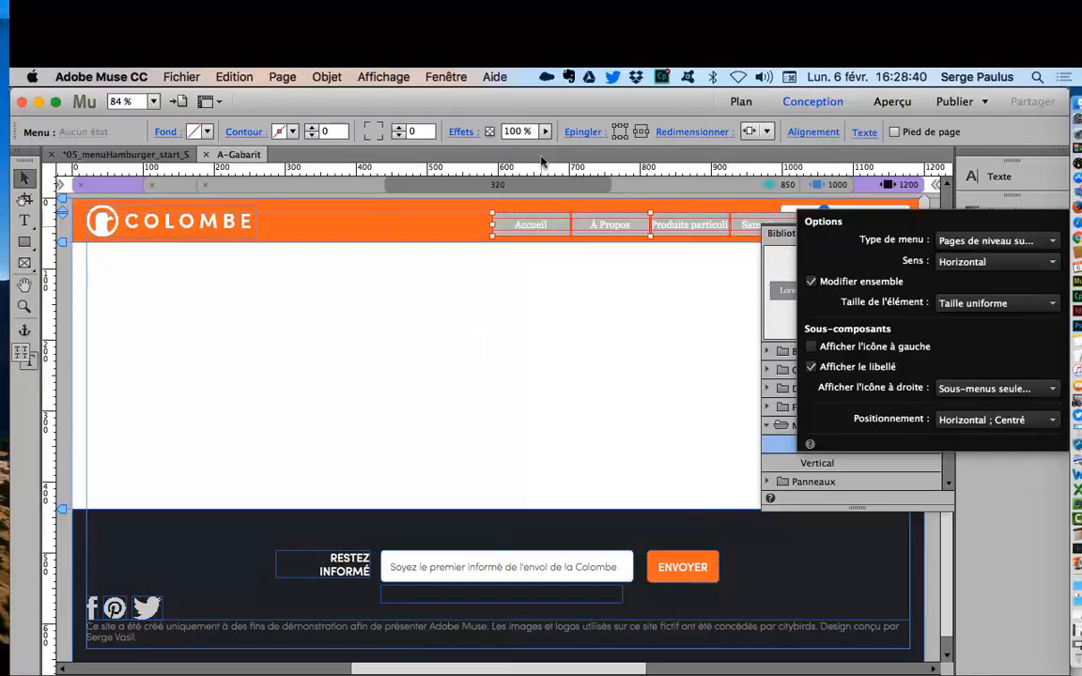
# Step: Move the menu closer to the COLOMBE logo and center it horizontally on the page within the header
pyautogui.moveTo(547, 156); pyautogui.dragTo(417, 155)
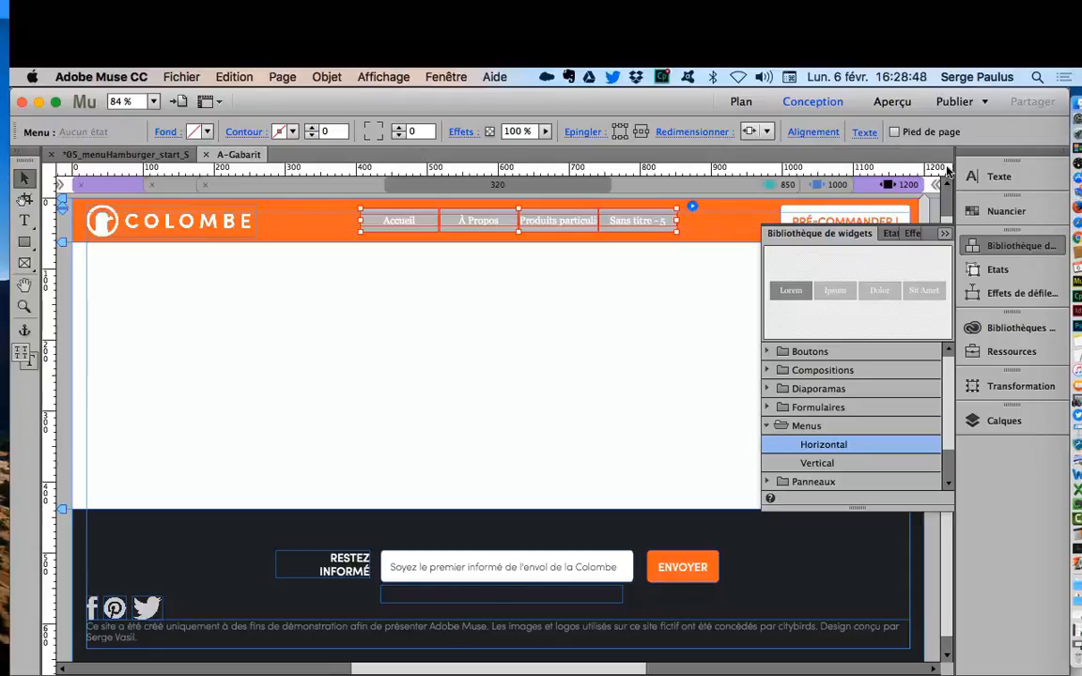
pyautogui.click(945, 234)
pyautogui.moveTo(414, 219)
pyautogui.mouseDown()
pyautogui.moveTo(389, 219)
pyautogui.moveTo(421, 220)
pyautogui.moveTo(411, 220)
pyautogui.mouseUp()
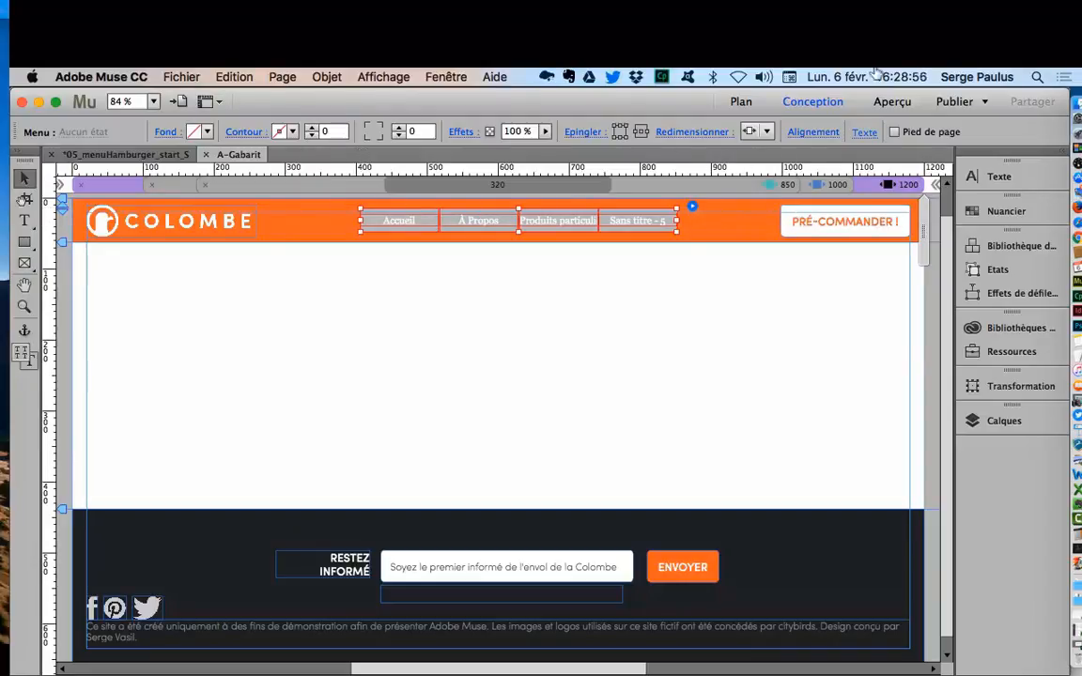
pyautogui.click(821, 131)
pyautogui.click(834, 177)
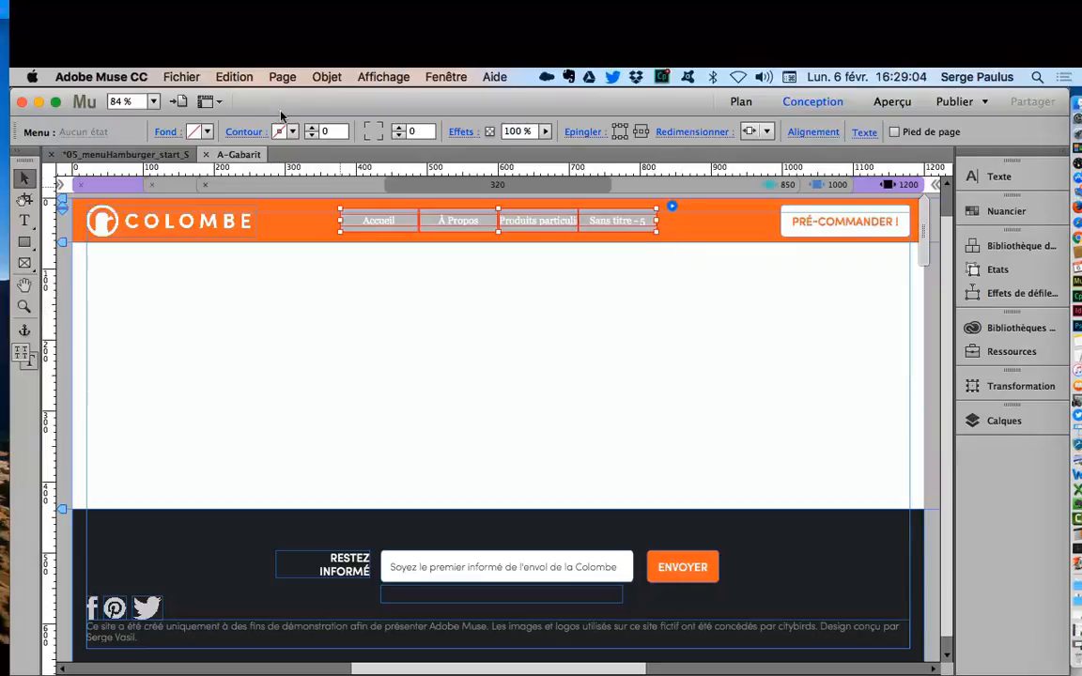
# Step: In the site plan, set the Pré Commande page to be included in menus with a hyperlink
pyautogui.press('super+m')
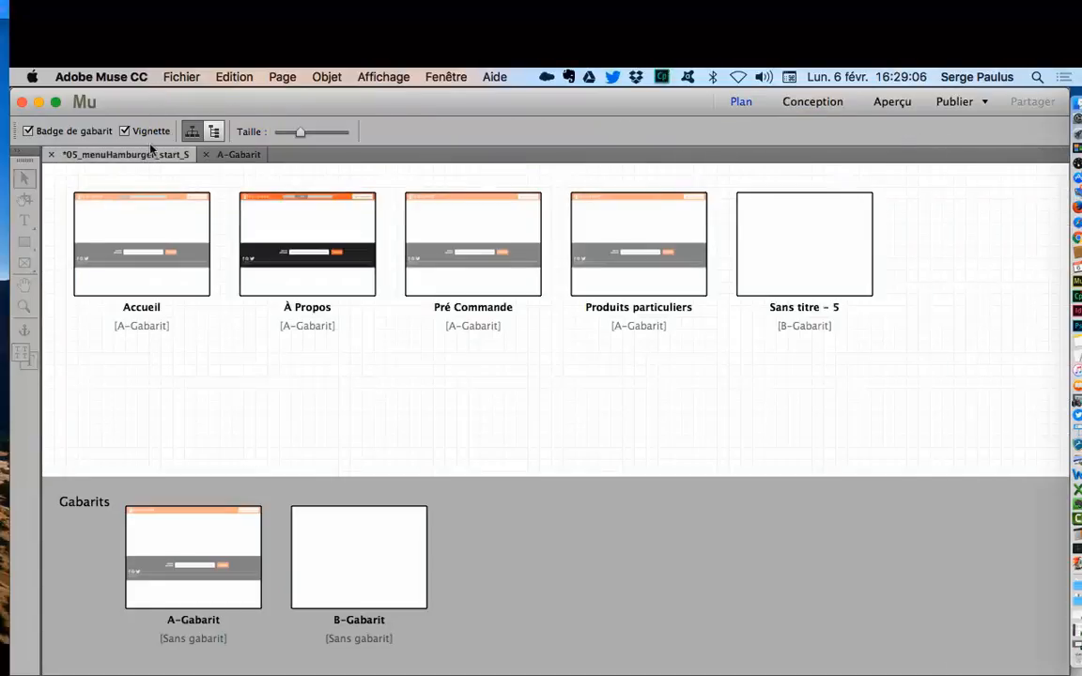
pyautogui.press('super+d')
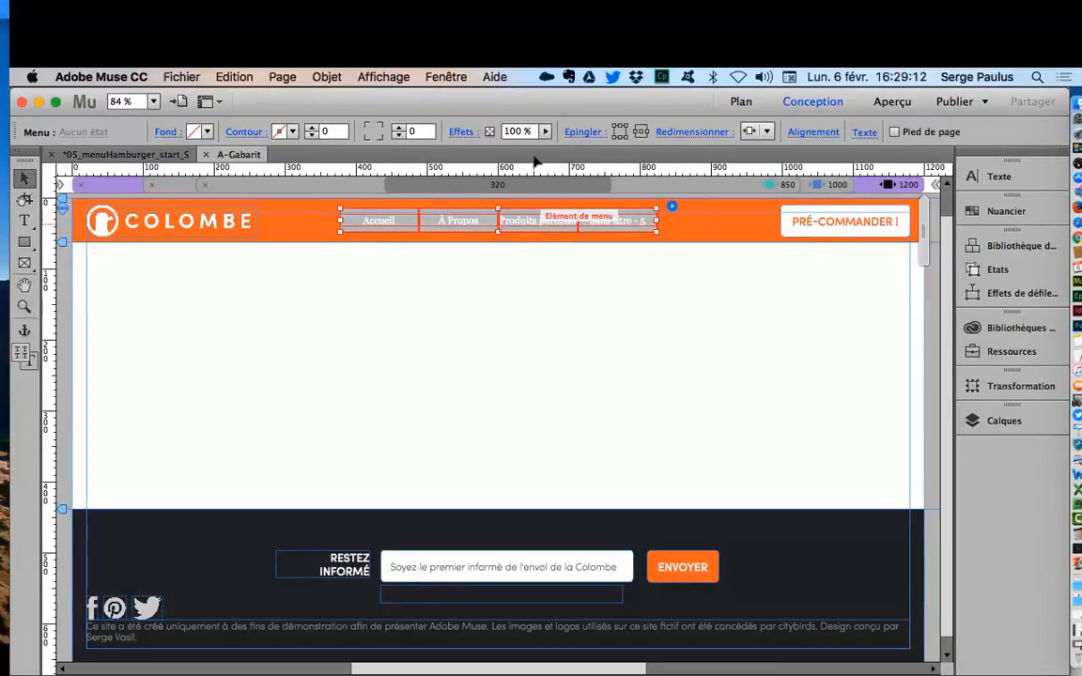
pyautogui.press('super+m')
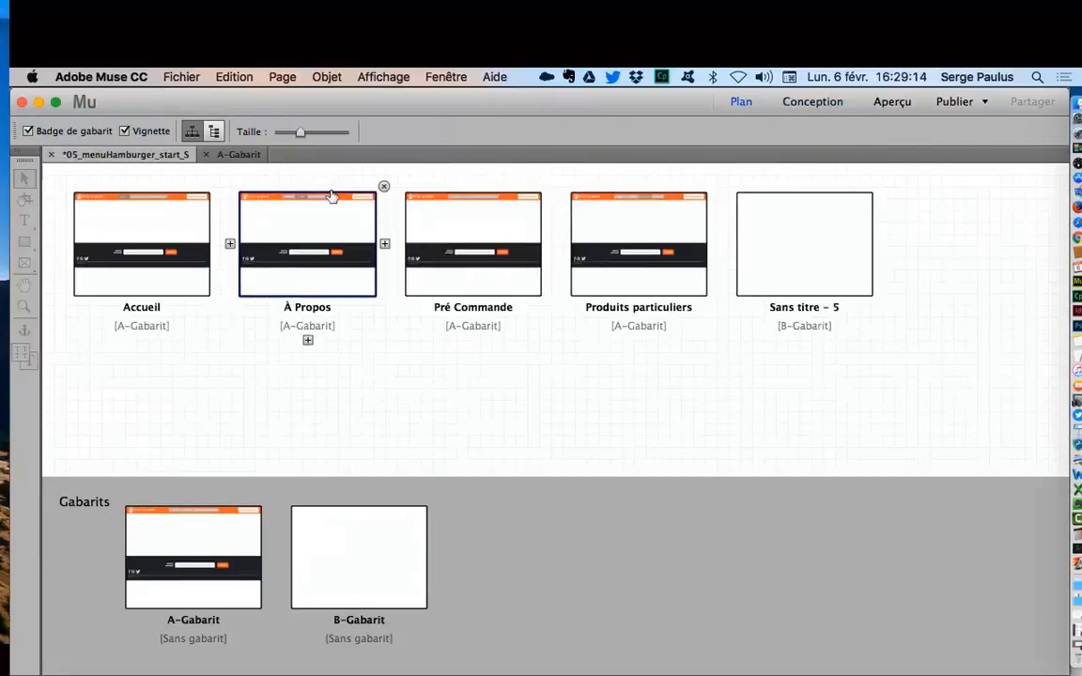
pyautogui.rightClick(476, 185)
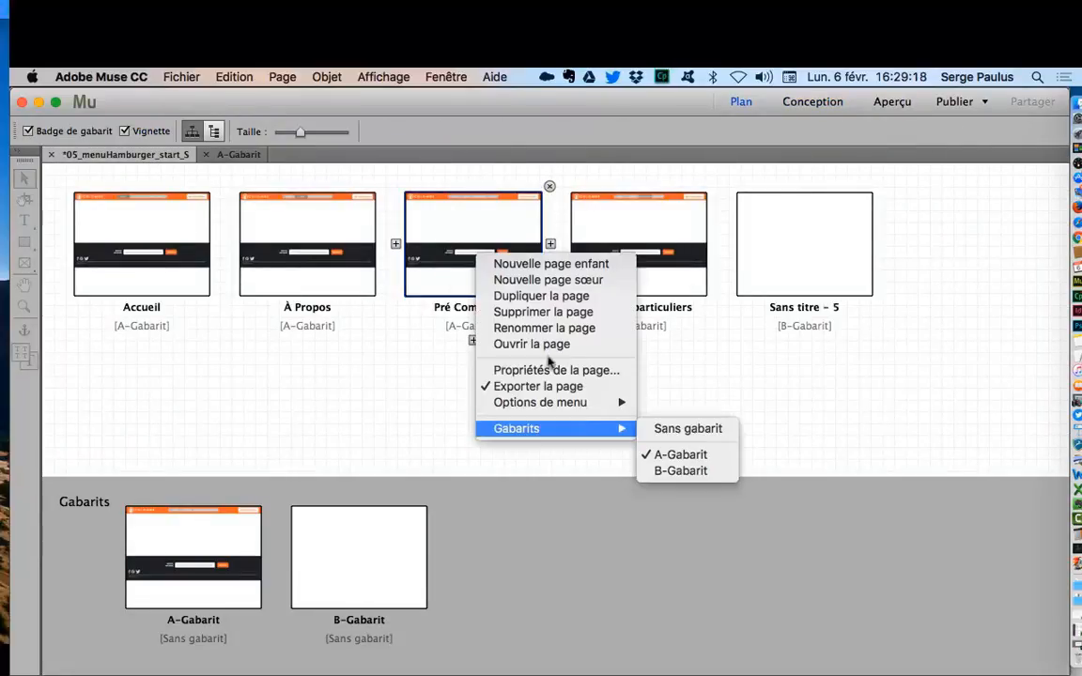
pyautogui.click(762, 355)
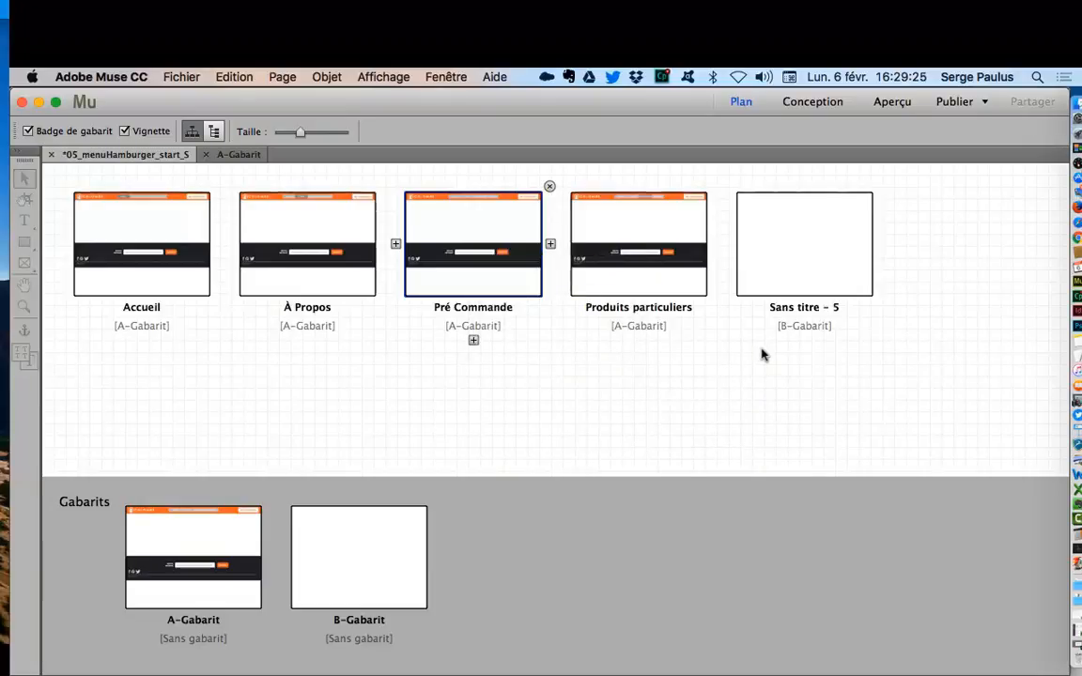
# Step: Exclude the Sans titre - 5 page from the menus and reopen the A-Gabarit master page
pyautogui.rightClick(770, 207)
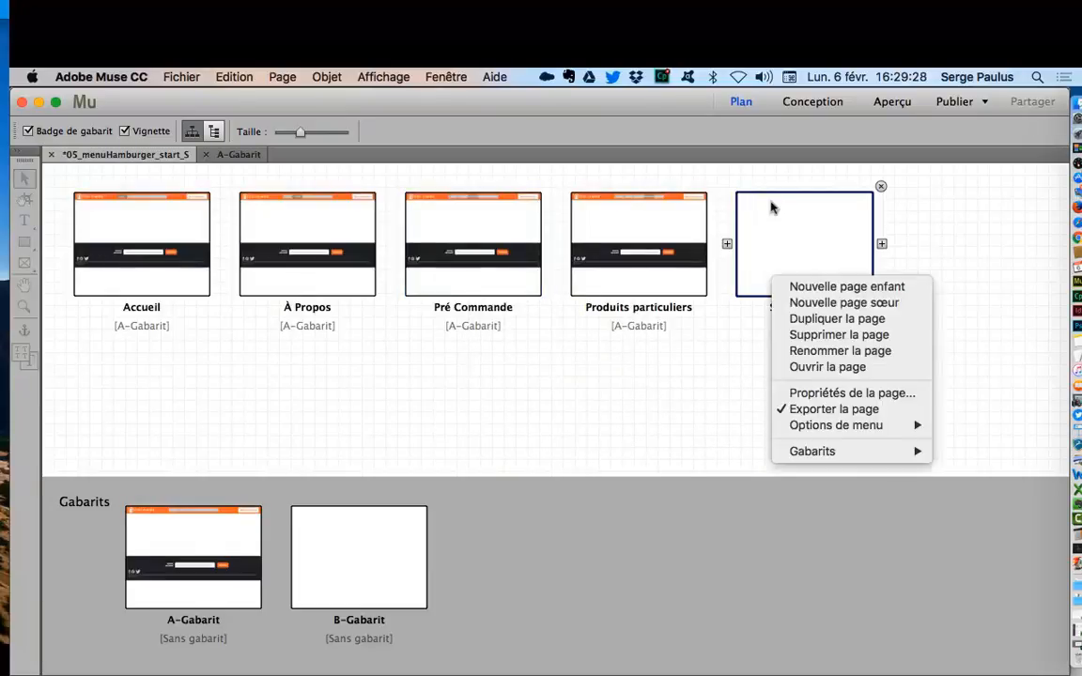
pyautogui.moveTo(831, 426)
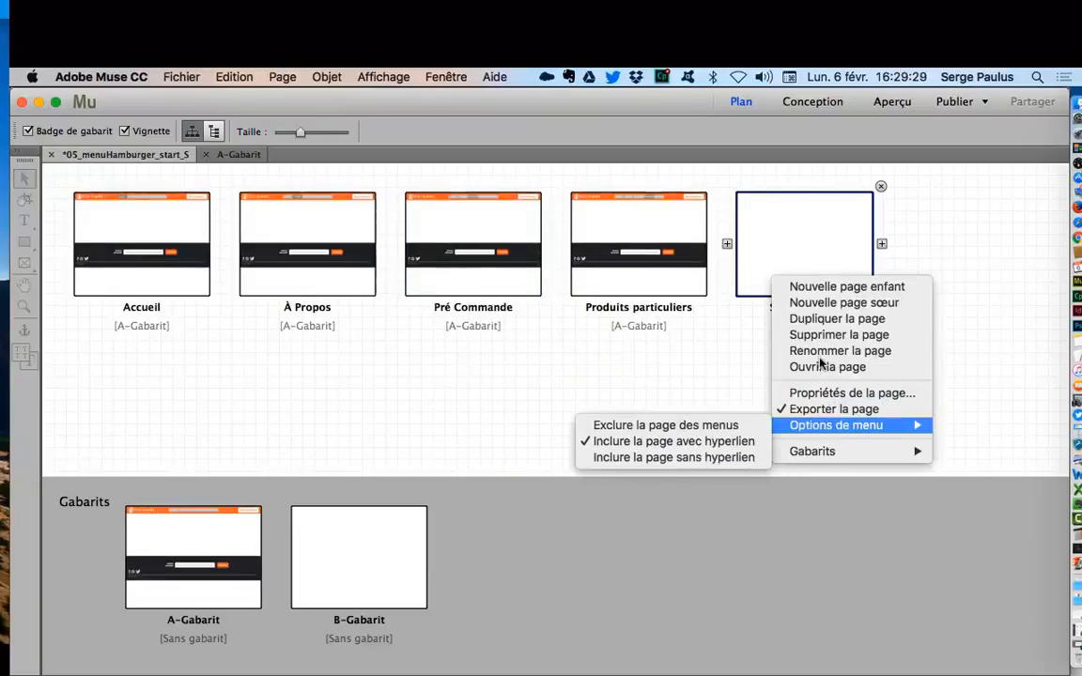
pyautogui.click(704, 360)
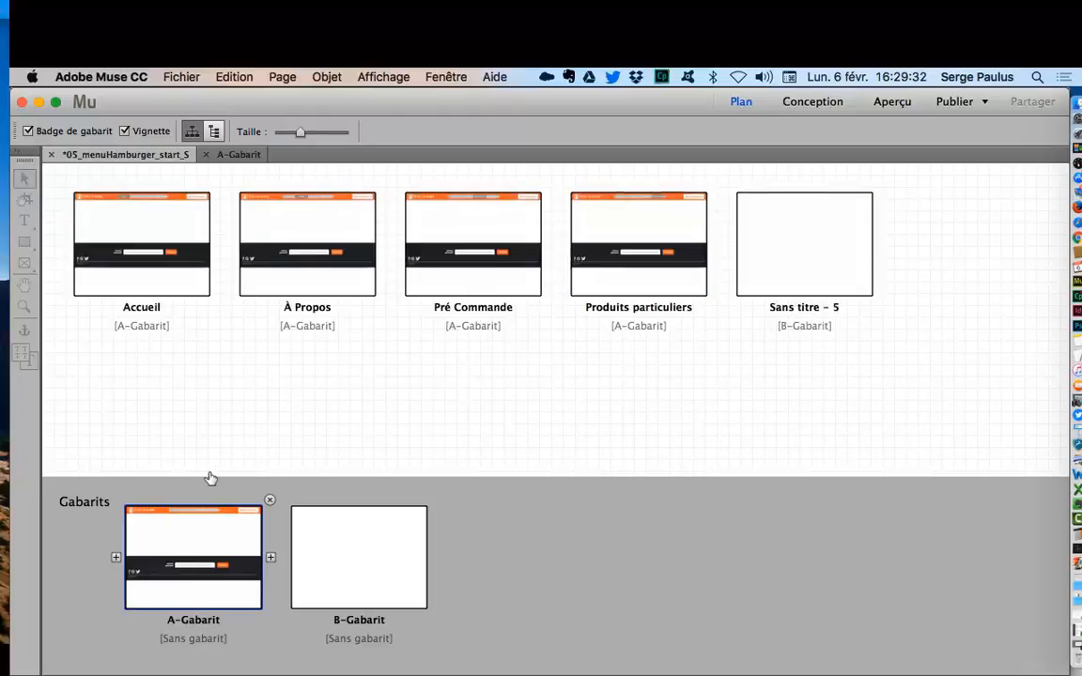
pyautogui.doubleClick(210, 479)
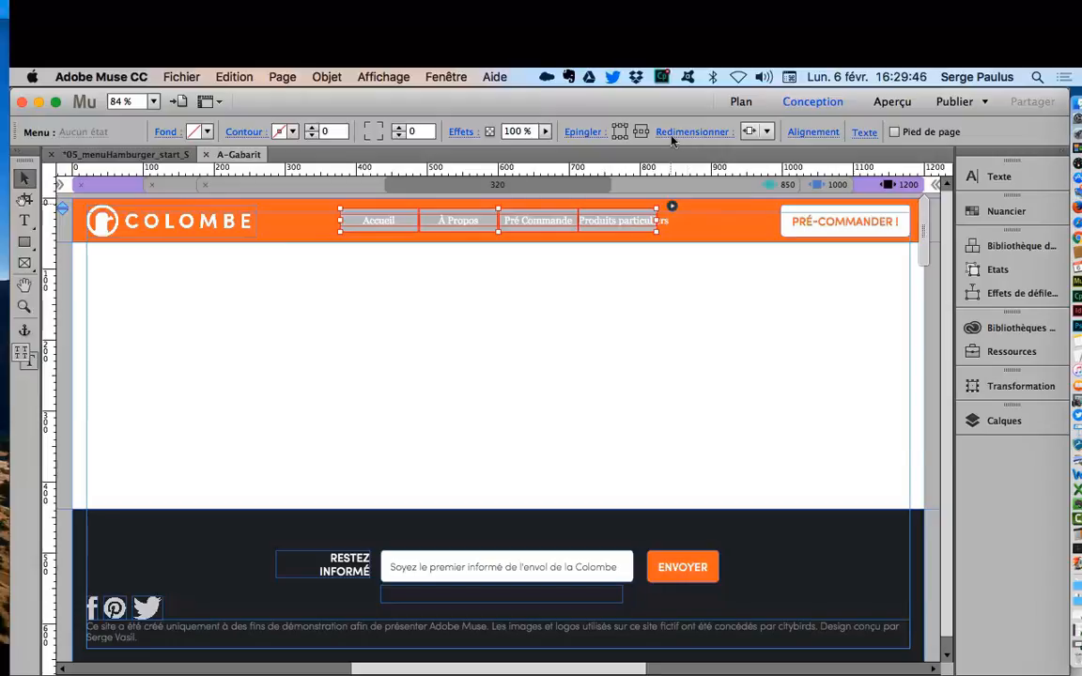
# Step: Try Espacement uniforme for the header menu's item size and return it to Taille uniforme
pyautogui.click(672, 206)
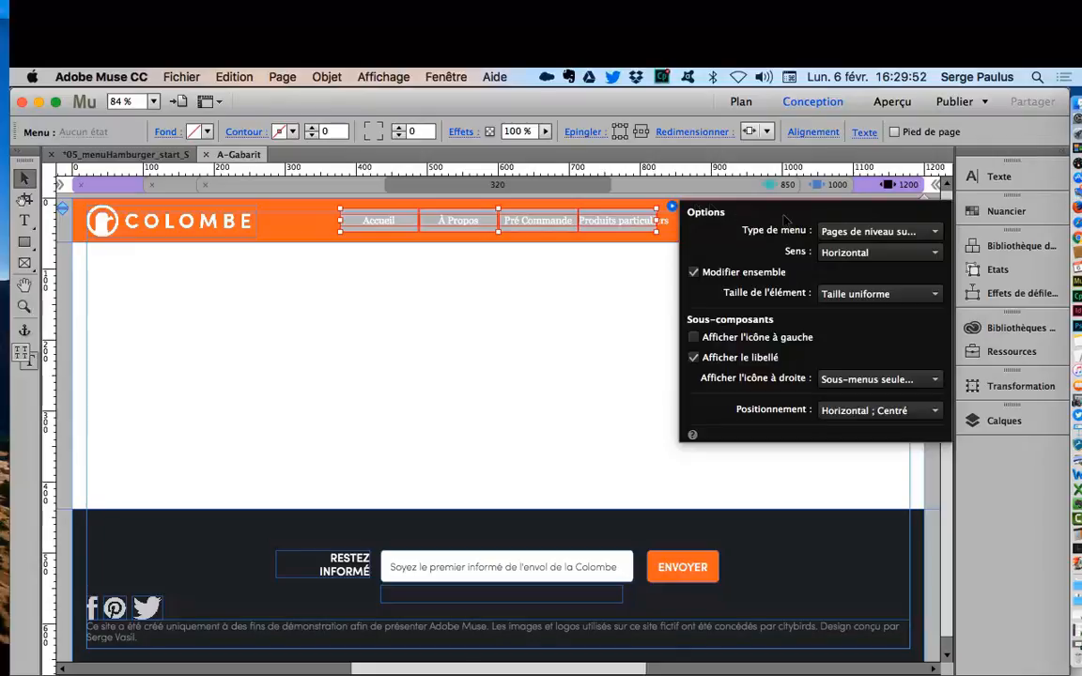
pyautogui.click(861, 294)
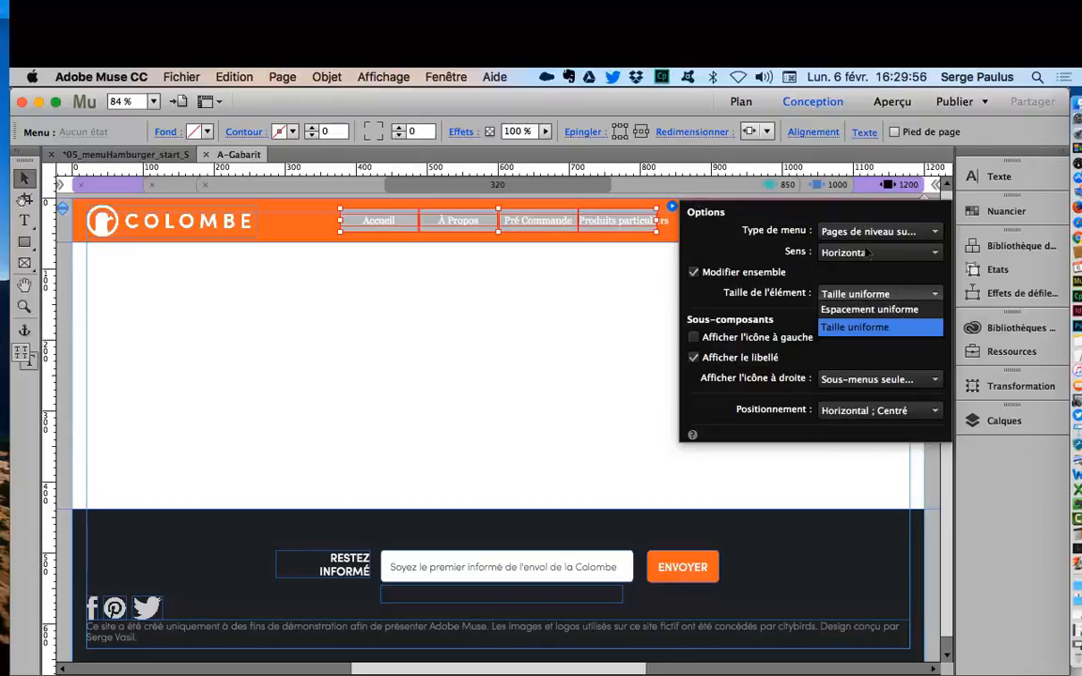
pyautogui.click(869, 309)
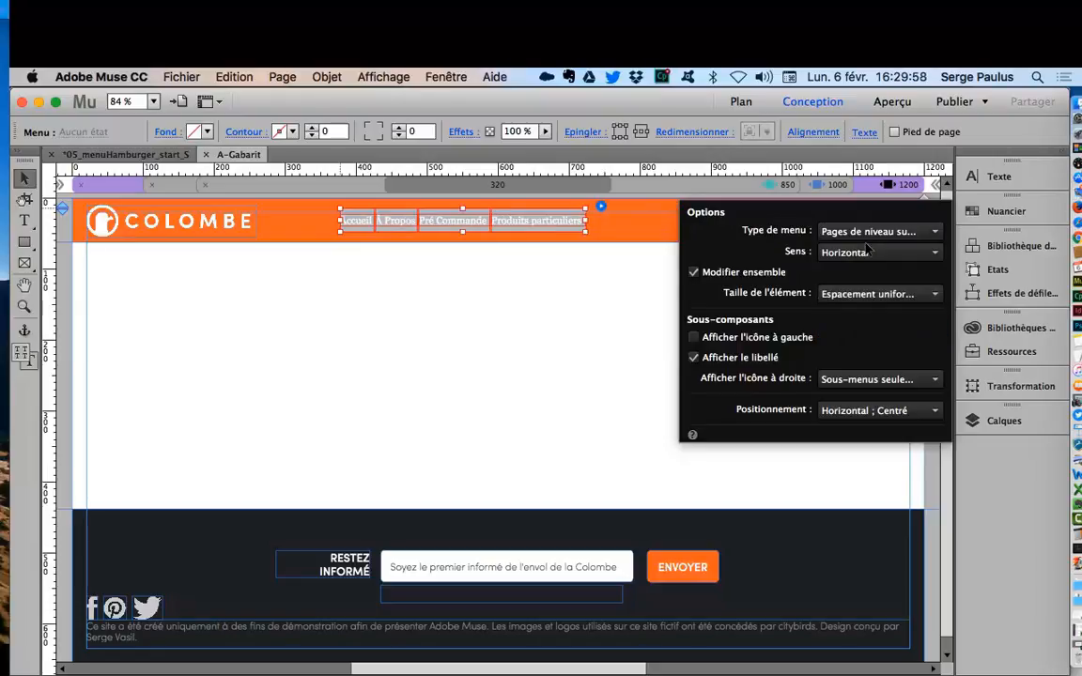
pyautogui.click(869, 293)
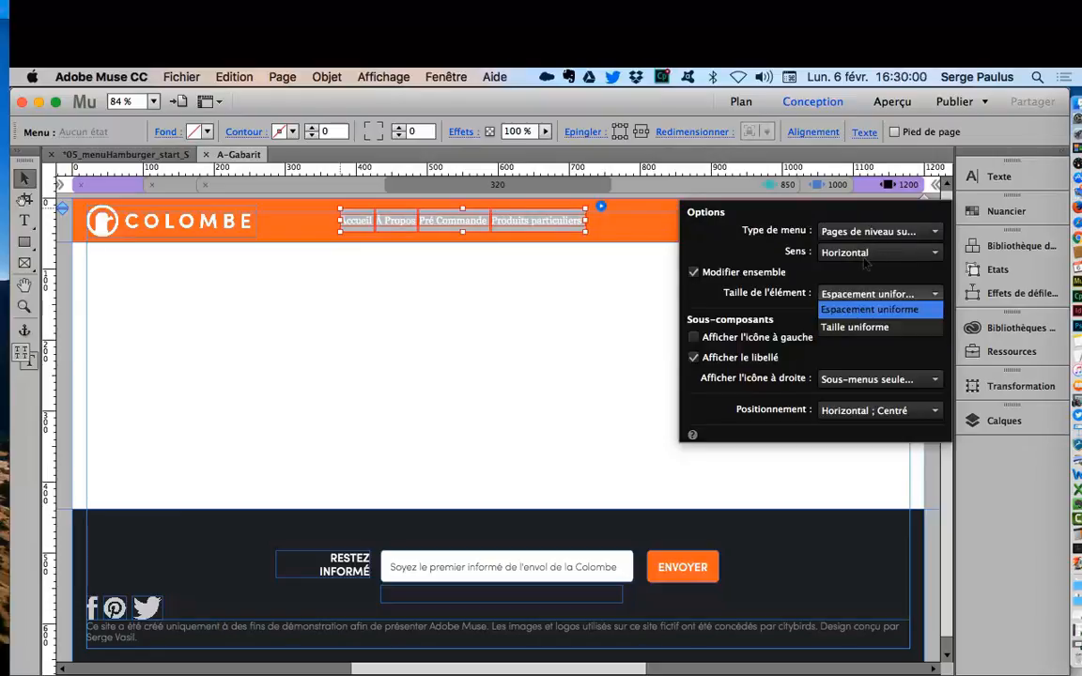
pyautogui.click(869, 326)
pyautogui.click(591, 158)
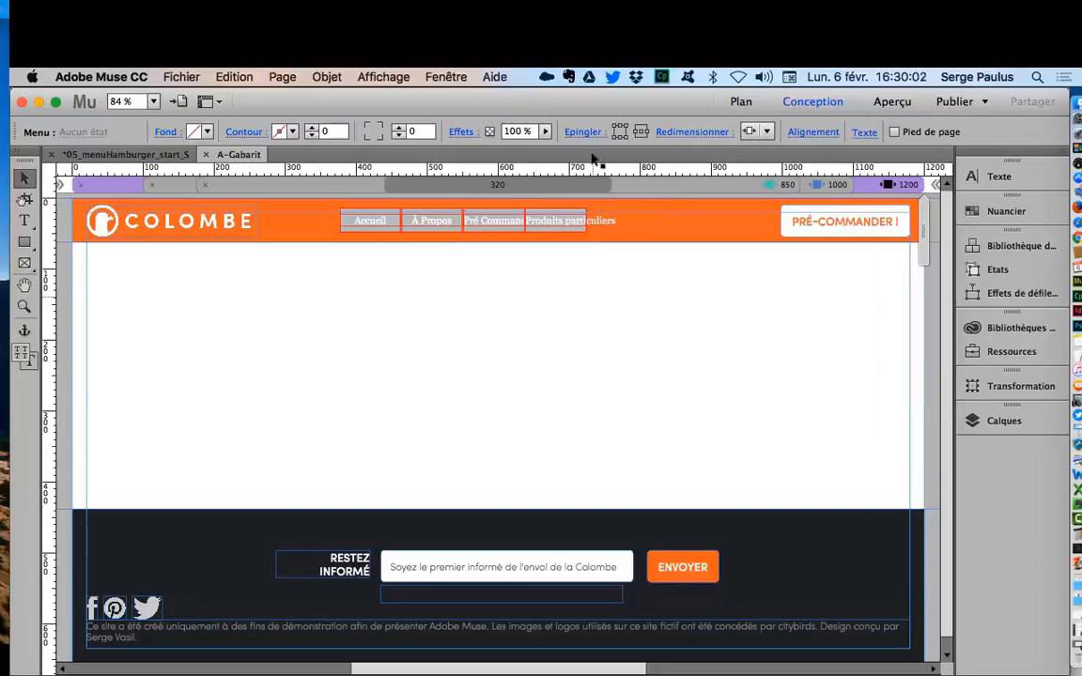
# Step: Widen the header menu to just before the PRÉ-COMMANDER button and set its item size to Espacement uniforme
pyautogui.moveTo(587, 220); pyautogui.dragTo(768, 152)
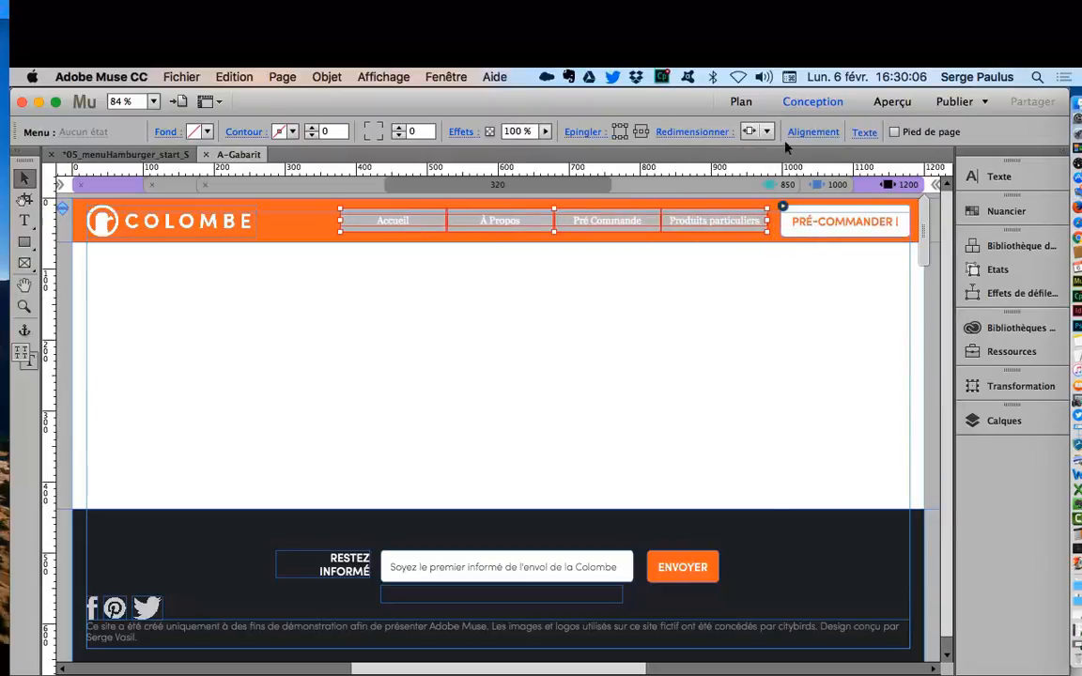
pyautogui.click(783, 206)
pyautogui.click(974, 294)
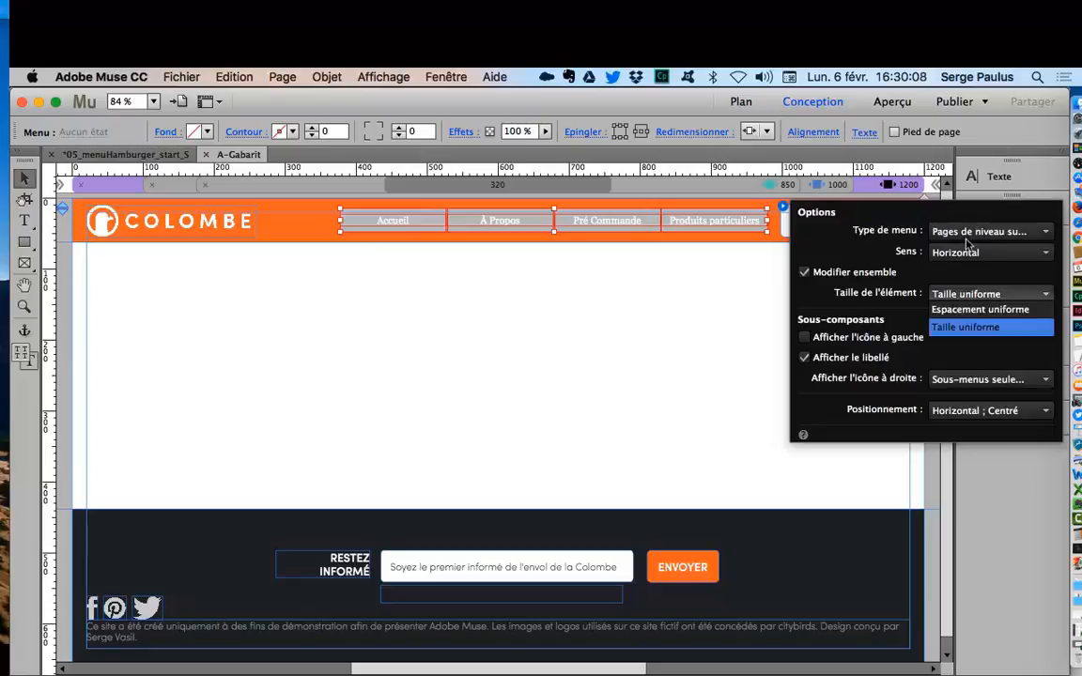
pyautogui.click(961, 310)
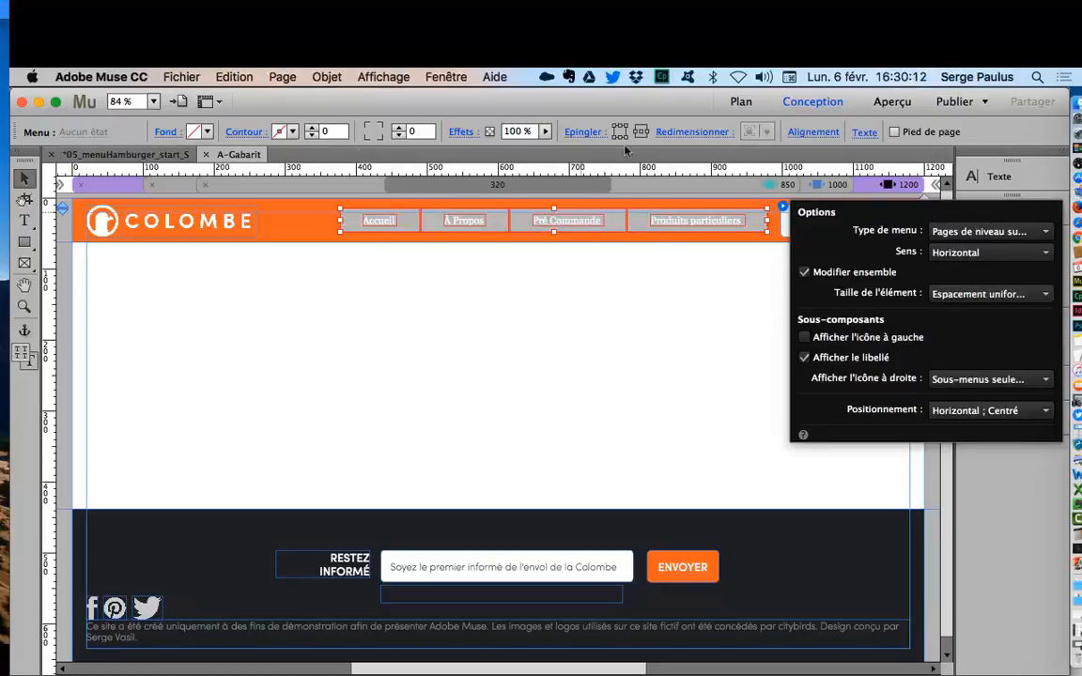
pyautogui.click(689, 272)
pyautogui.click(673, 221)
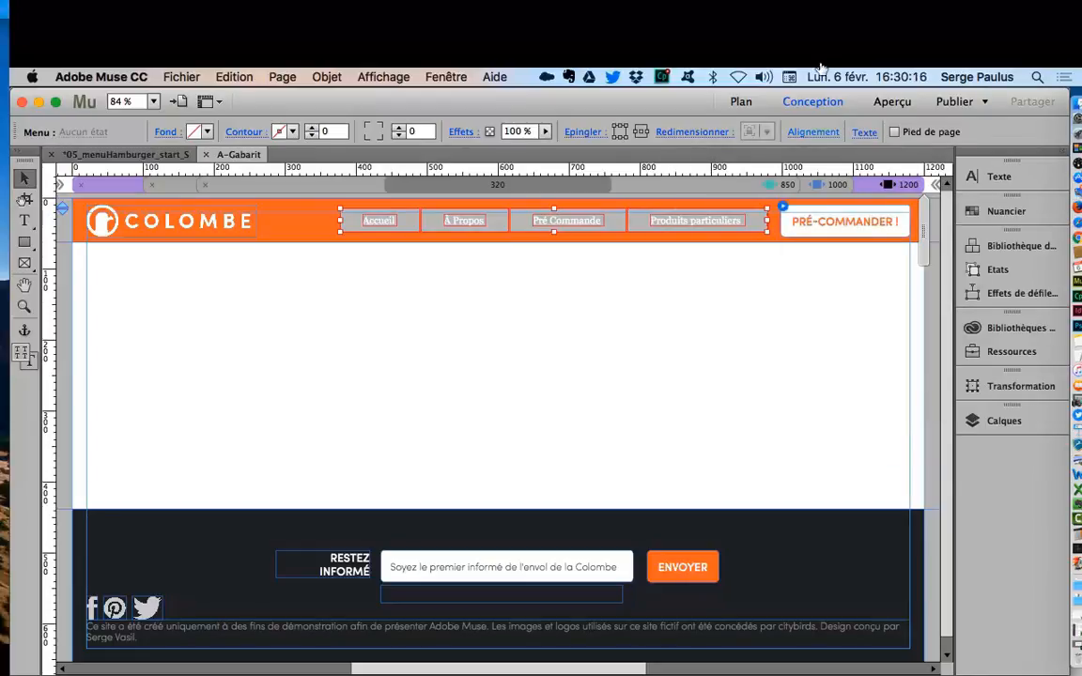
# Step: Center the header menu horizontally on the page and set its Positionnement to Horizontal ; Centré
pyautogui.click(827, 132)
pyautogui.click(833, 176)
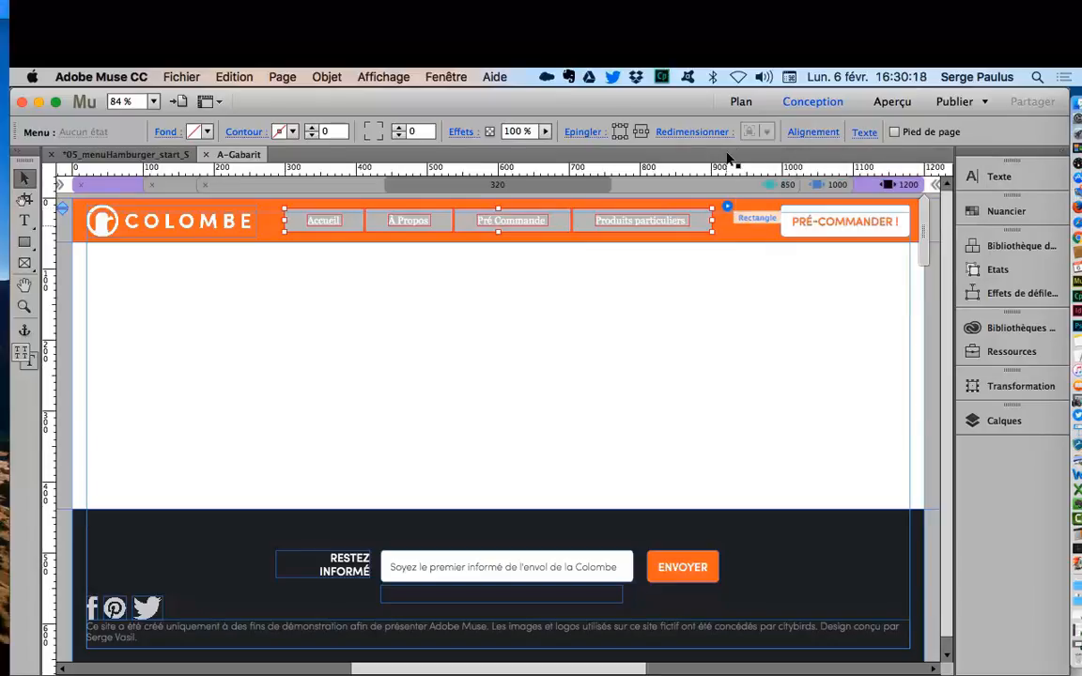
pyautogui.click(728, 204)
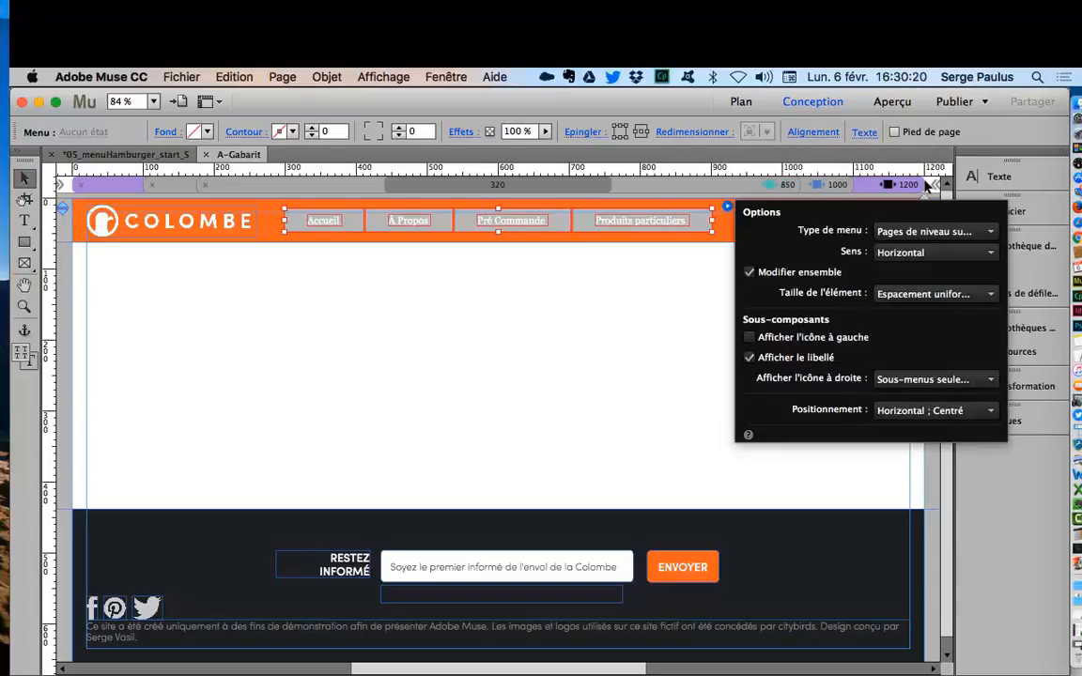
pyautogui.click(933, 252)
pyautogui.click(930, 411)
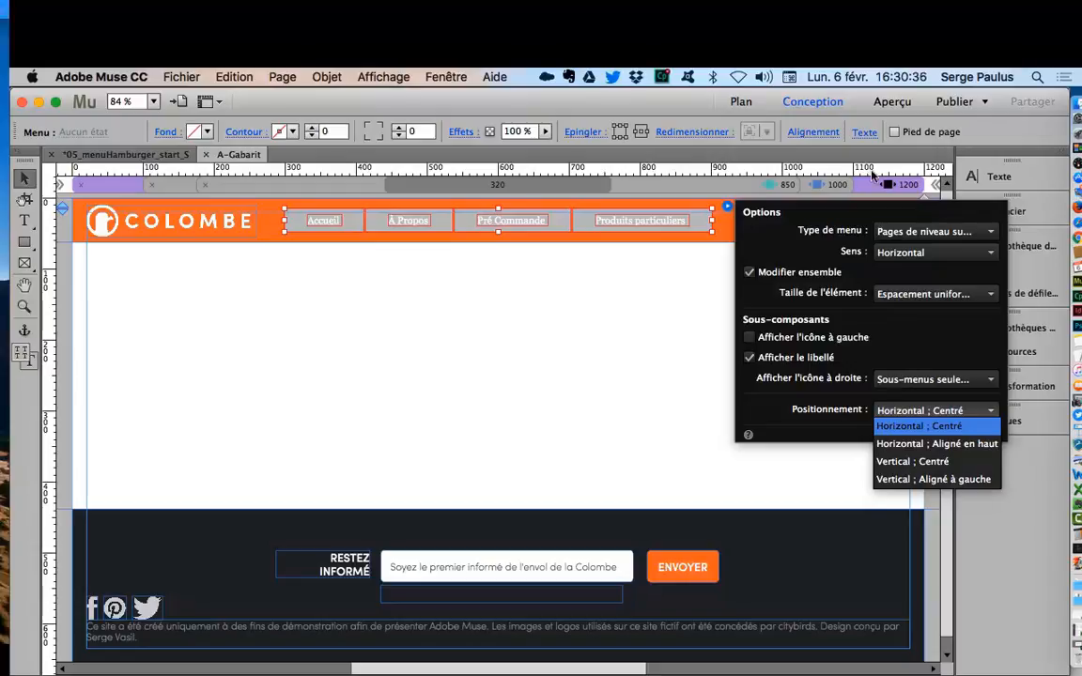
pyautogui.click(904, 425)
pyautogui.click(909, 231)
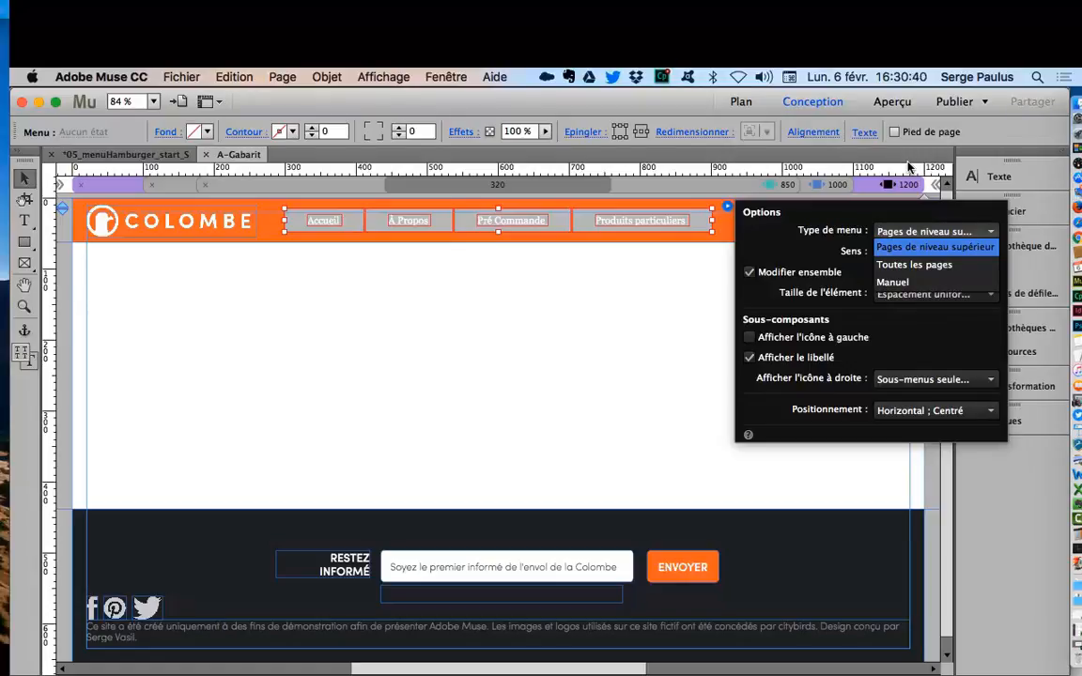
pyautogui.click(623, 238)
# Step: In the site plan, add a child page named essai under Produits particuliers
pyautogui.press('super+m')
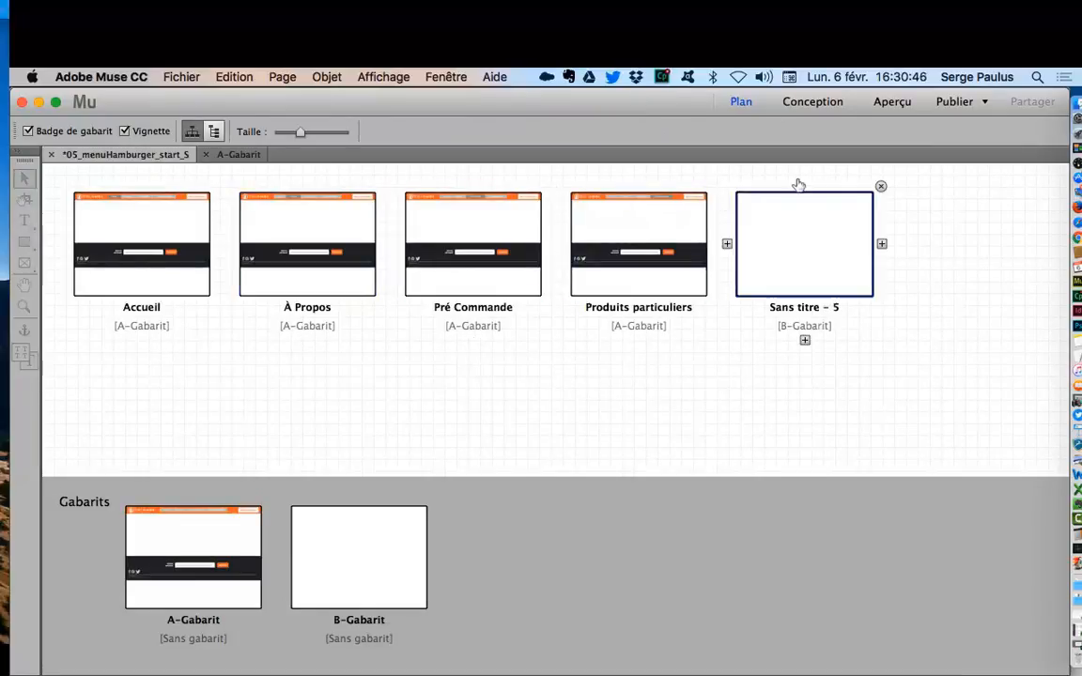
pyautogui.click(639, 340)
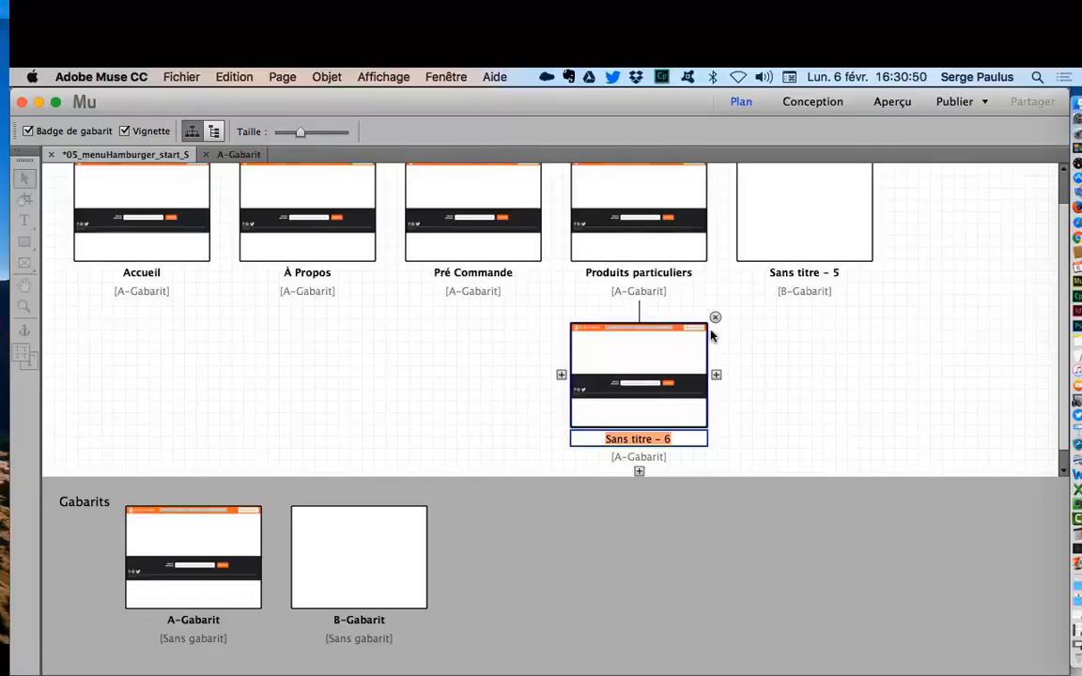
pyautogui.write('essai')
pyautogui.press('Return')
pyautogui.scroll(2, 813, 281)
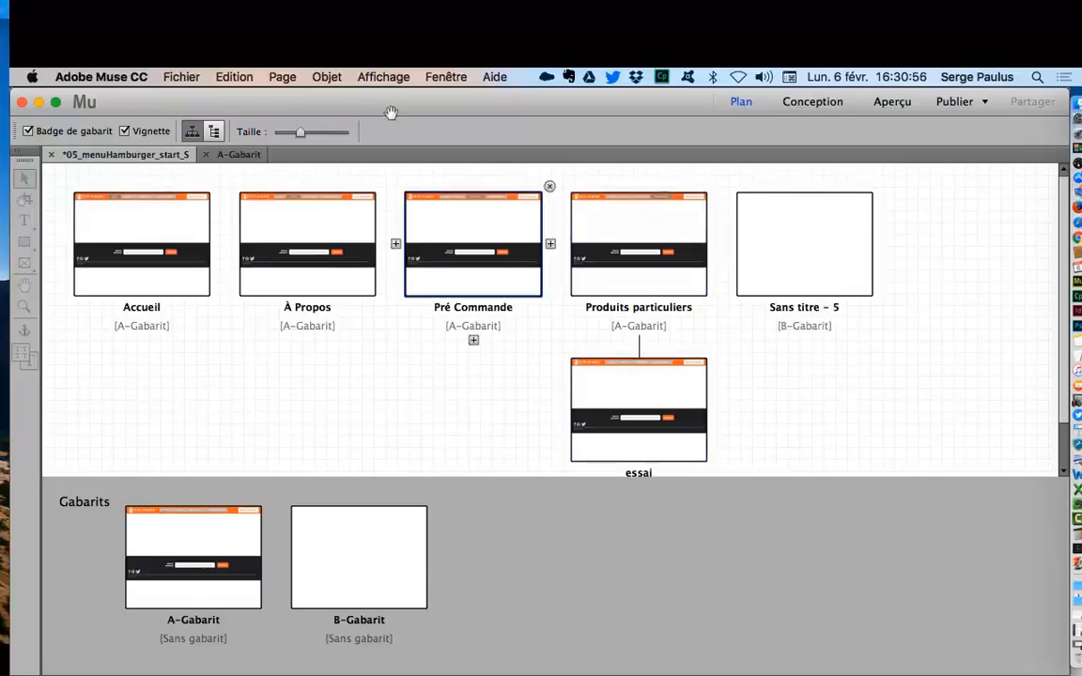
# Step: Return to the A-Gabarit master page and set the header menu's type to Toutes les pages
pyautogui.press('super+m')
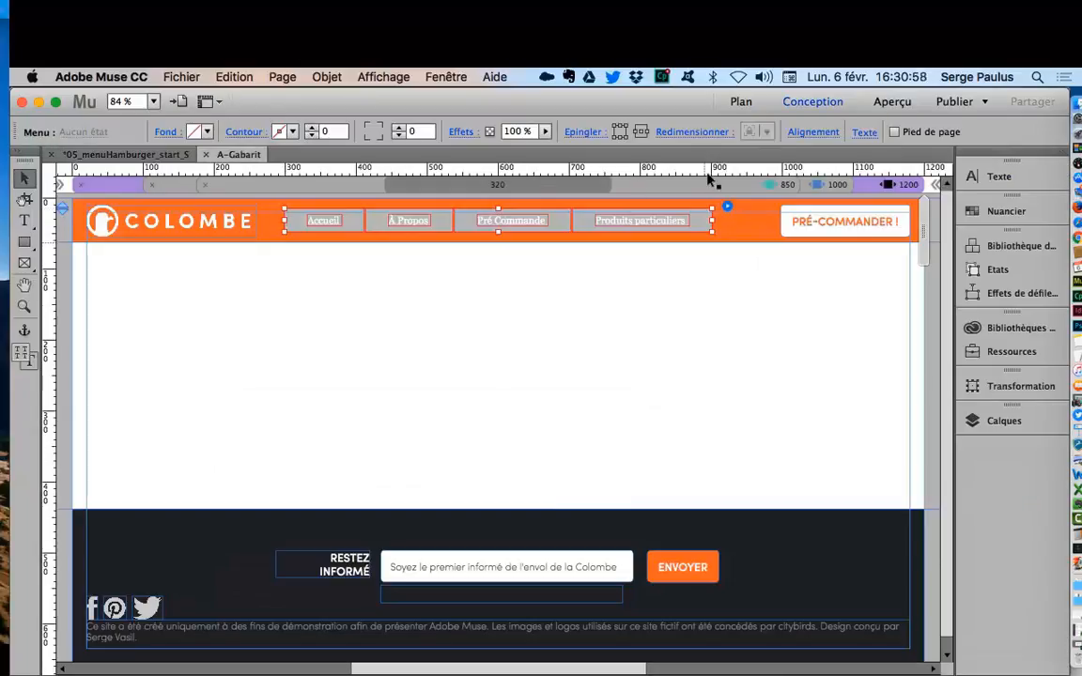
pyautogui.click(727, 206)
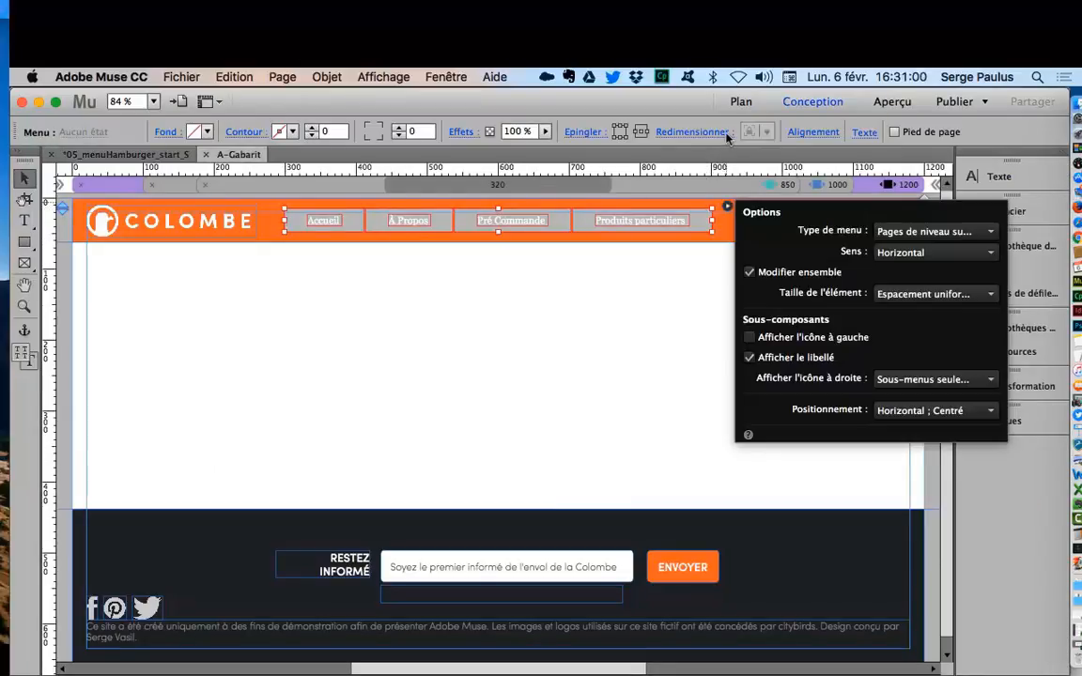
pyautogui.click(975, 231)
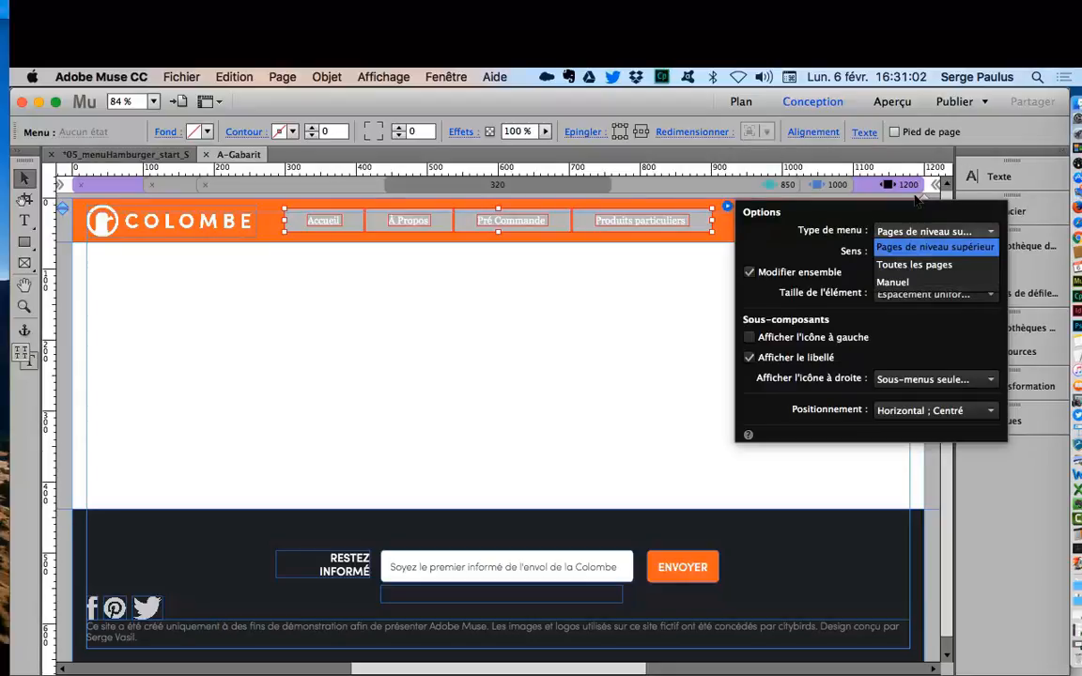
pyautogui.click(923, 265)
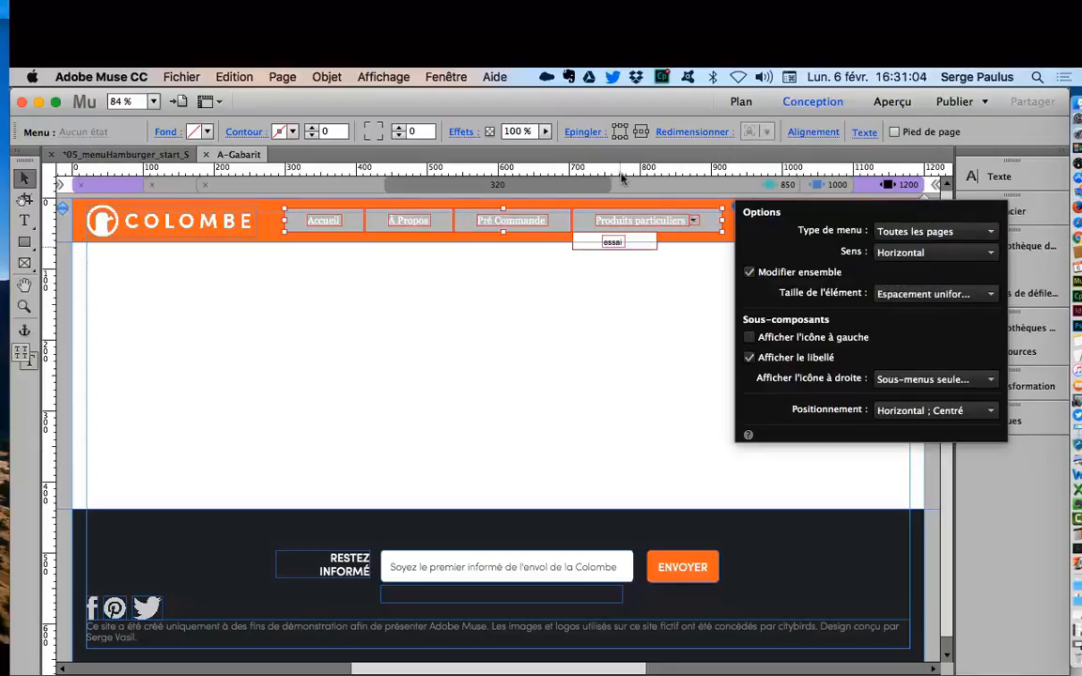
pyautogui.click(717, 266)
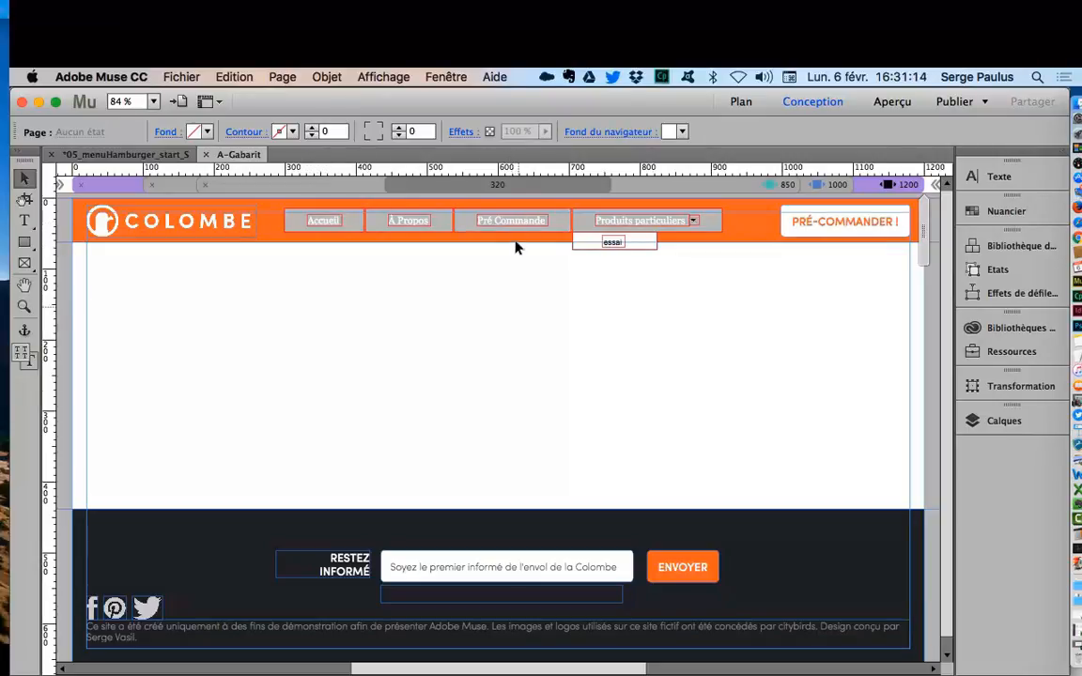
# Step: Open the Accueil page and examine the menu option in its page properties
pyautogui.click(155, 153)
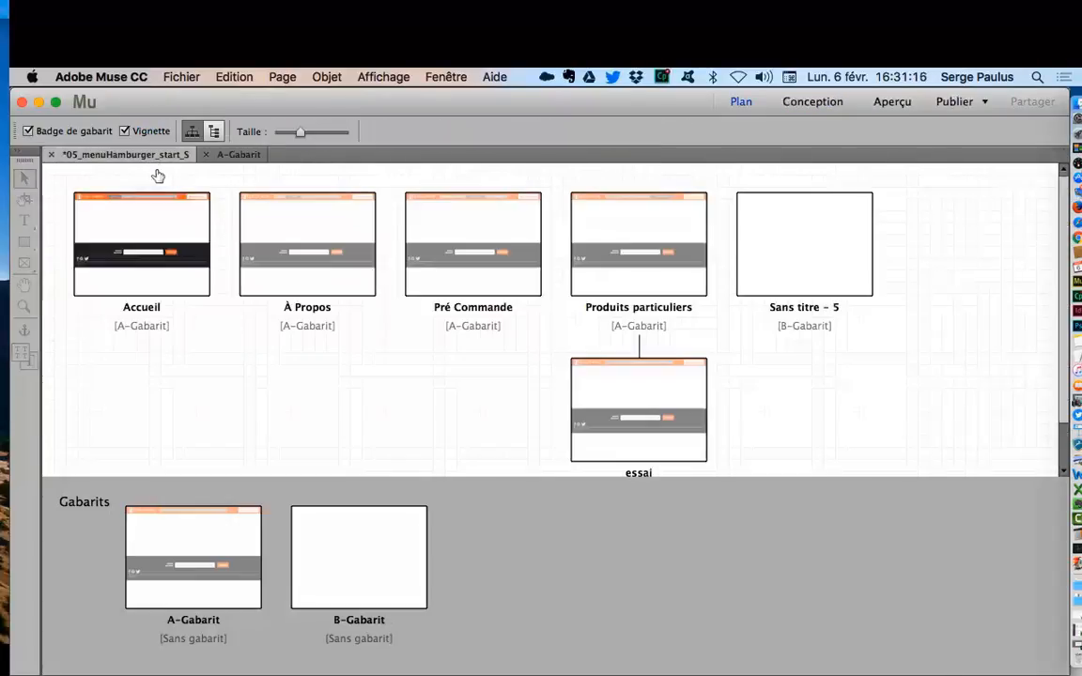
pyautogui.click(283, 77)
pyautogui.moveTo(299, 156)
pyautogui.doubleClick(155, 218)
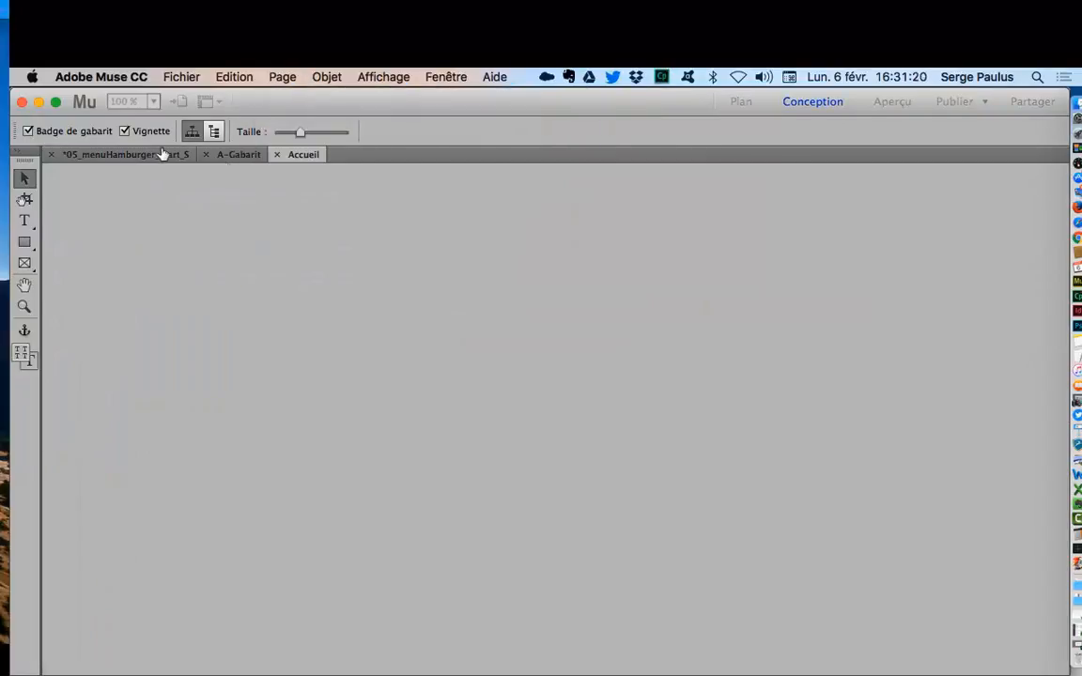
pyautogui.click(327, 77)
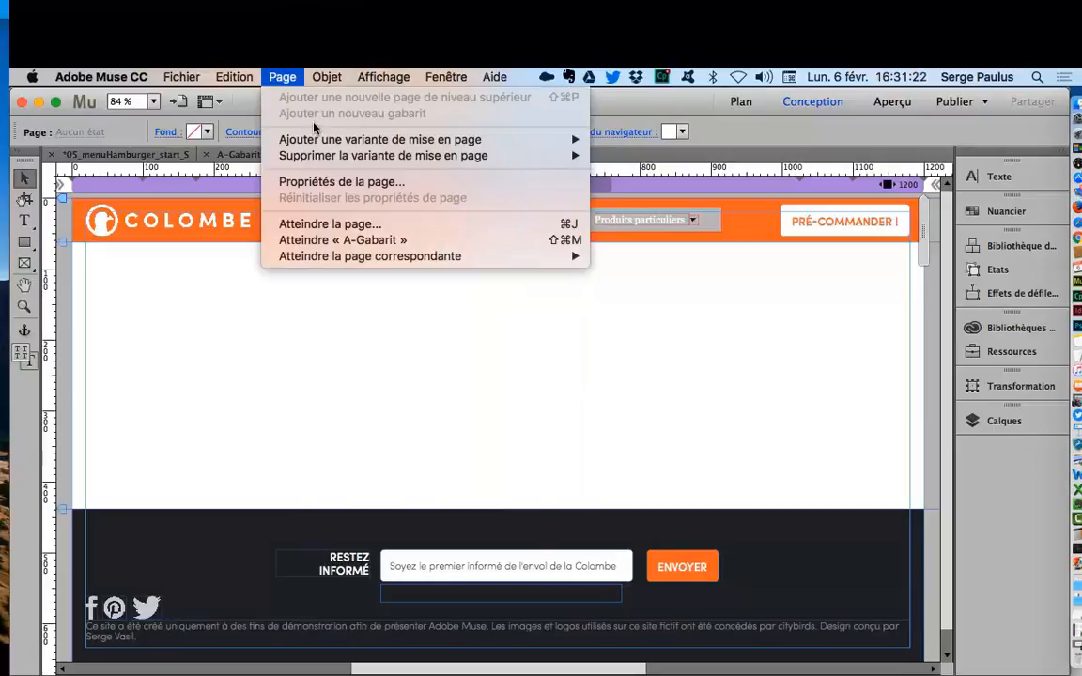
pyautogui.click(320, 182)
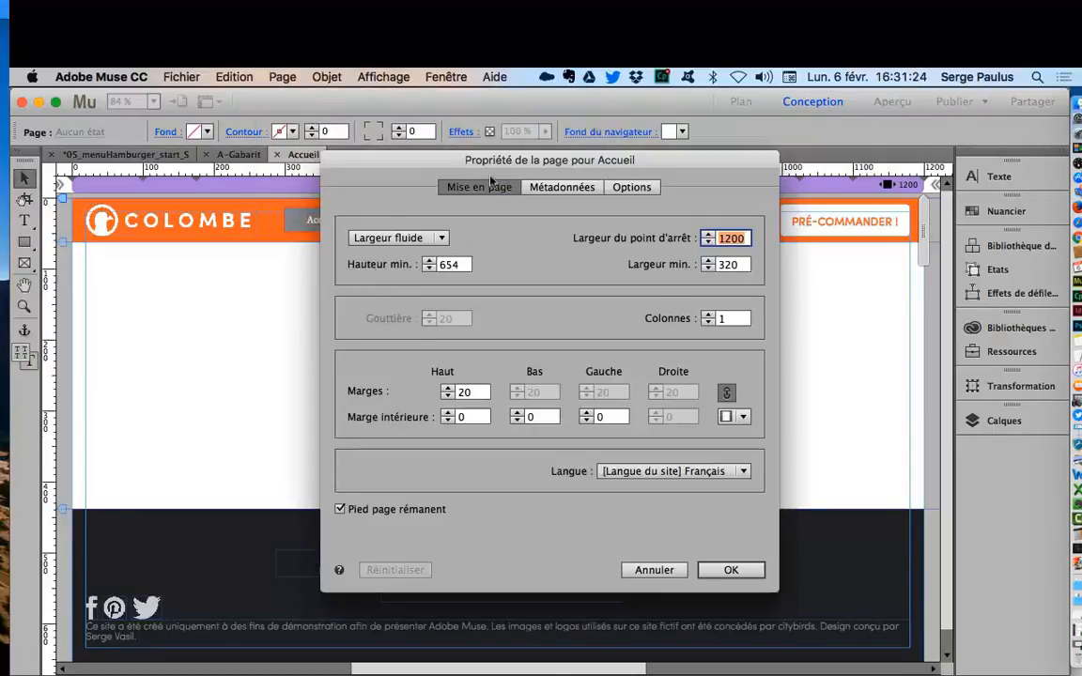
pyautogui.click(631, 187)
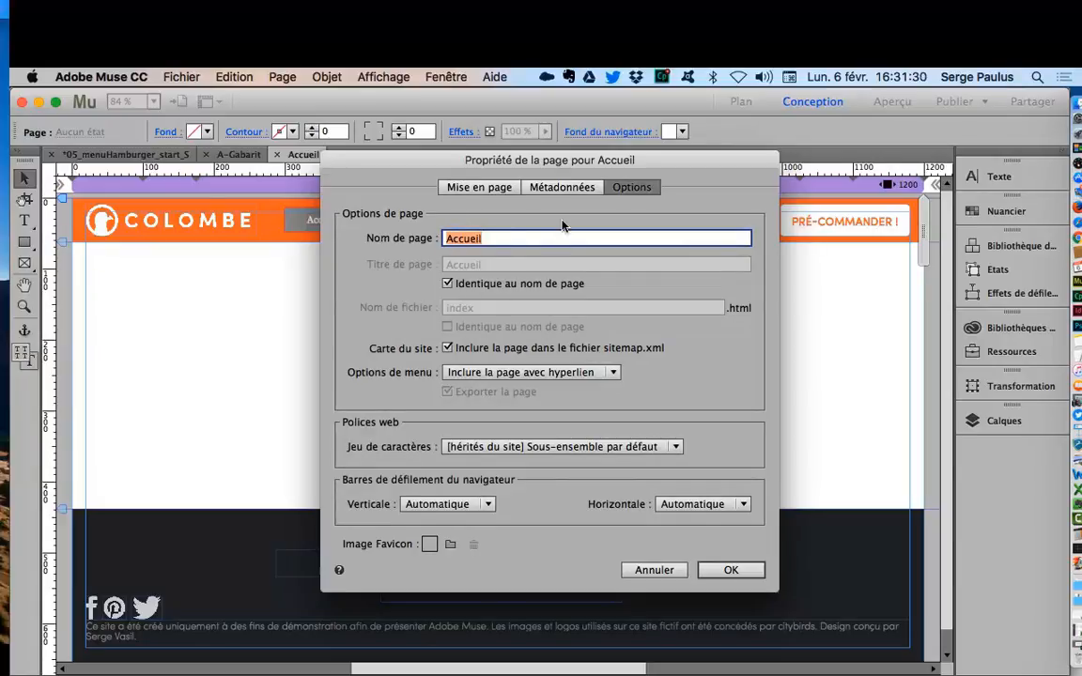
pyautogui.press('Return')
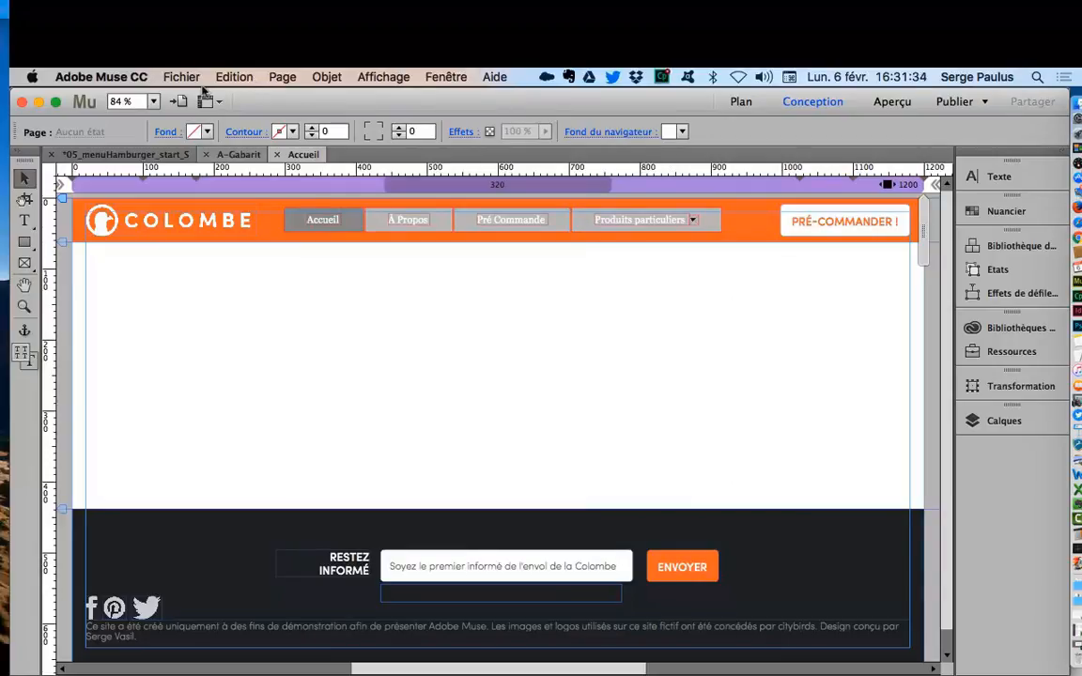
# Step: Back in A-Gabarit, try showing the header menu's left icon without labels and select the first item's icon
pyautogui.click(238, 155)
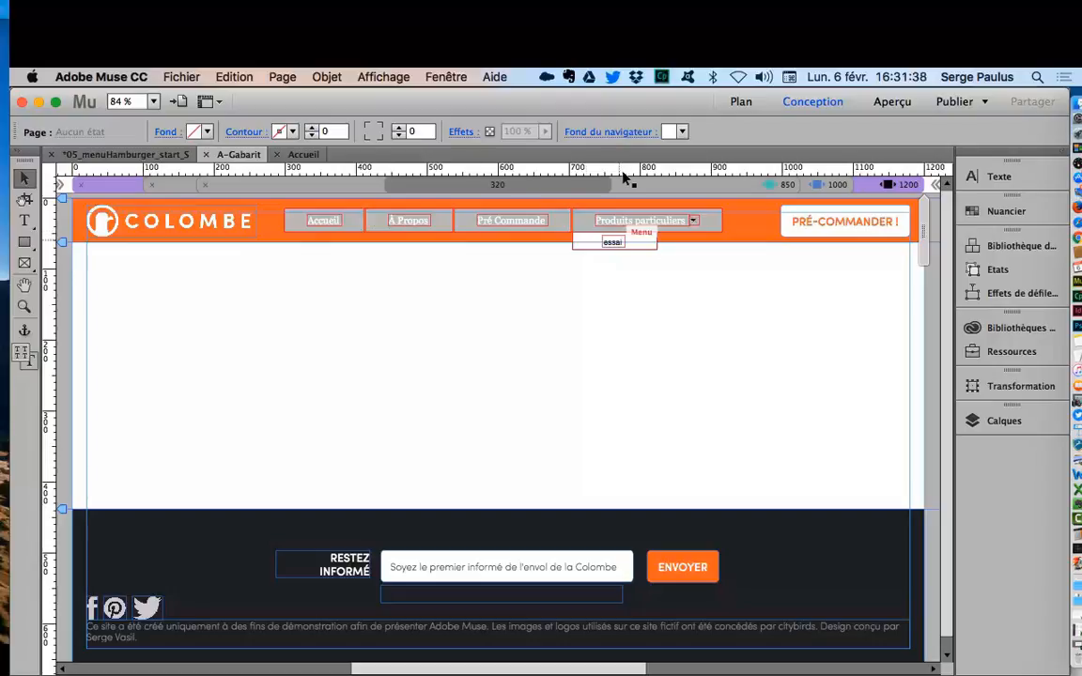
pyautogui.click(714, 222)
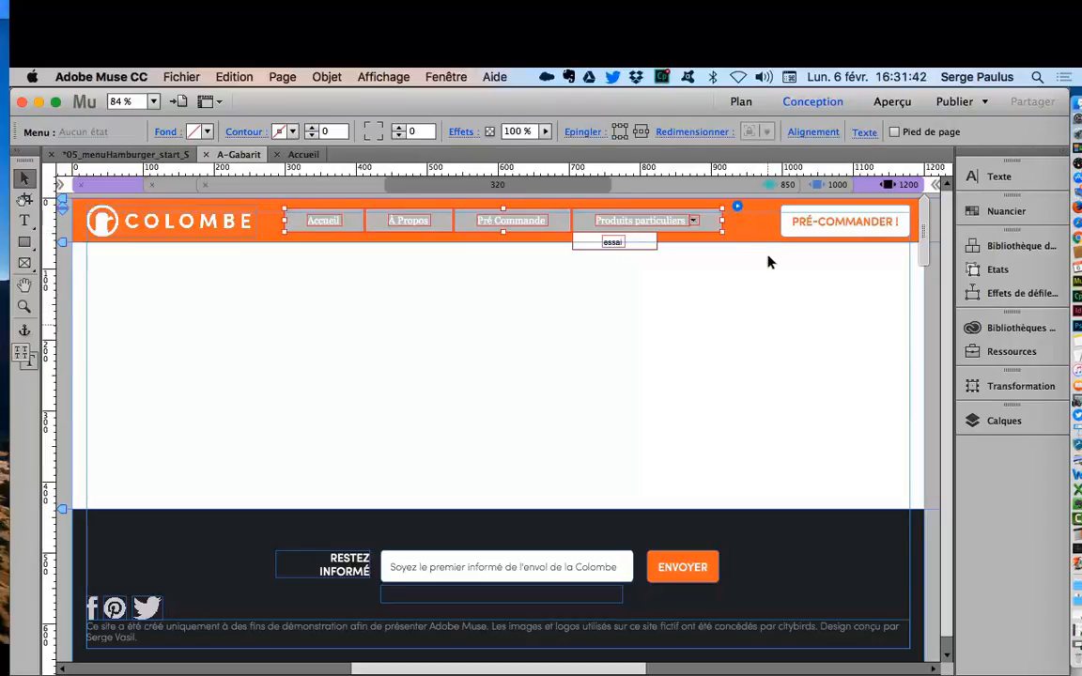
pyautogui.click(737, 206)
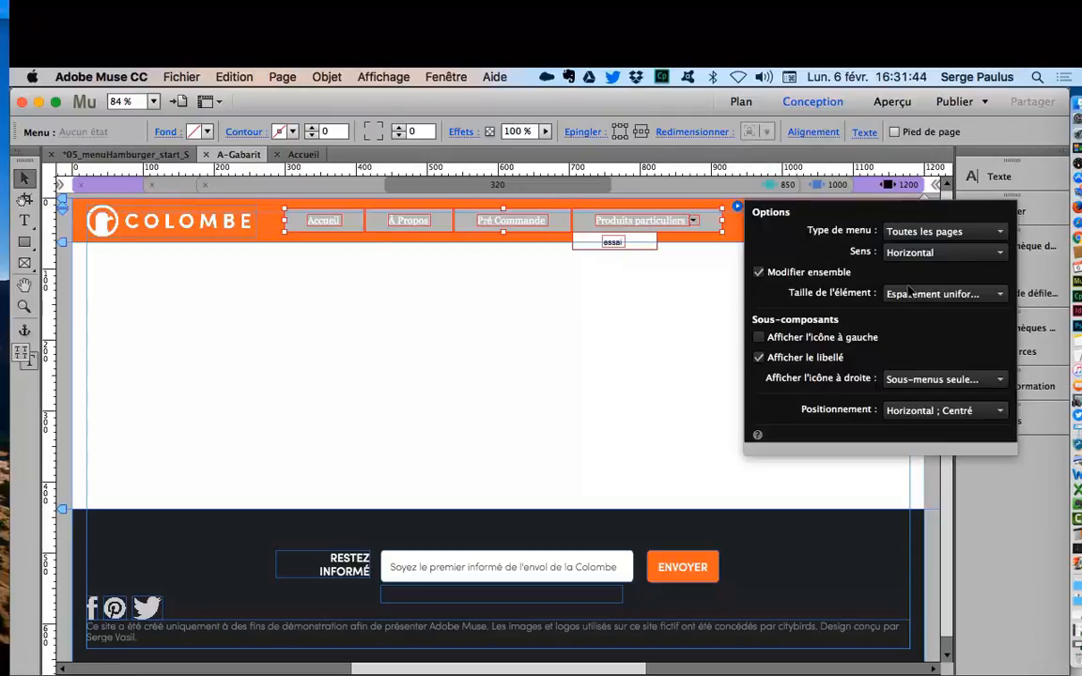
pyautogui.click(759, 337)
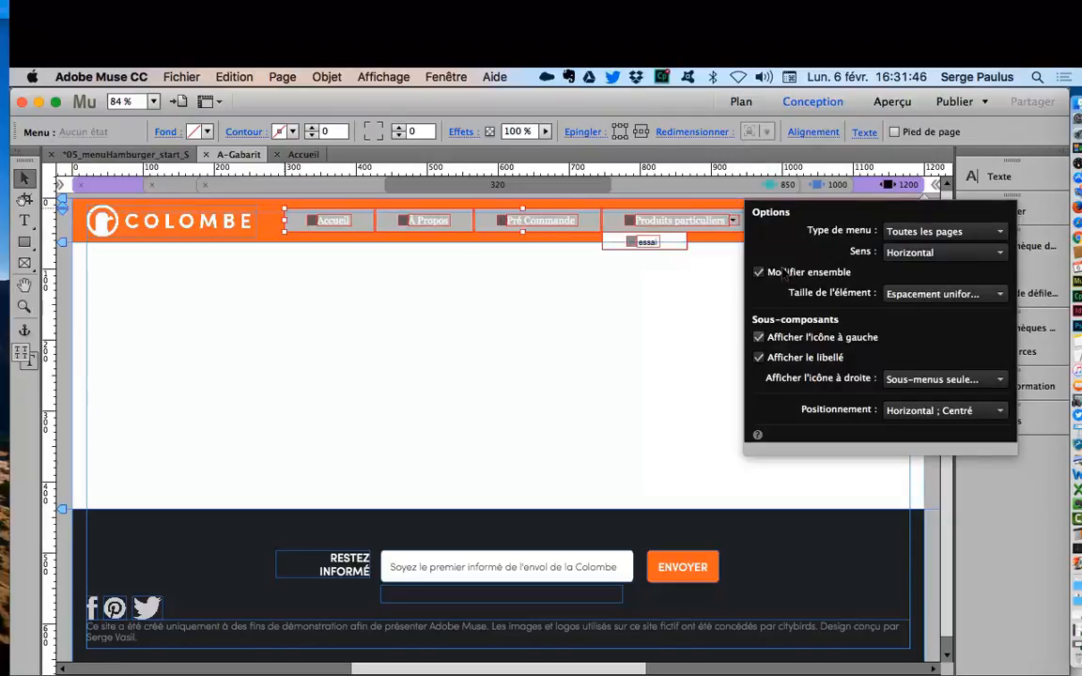
pyautogui.click(759, 357)
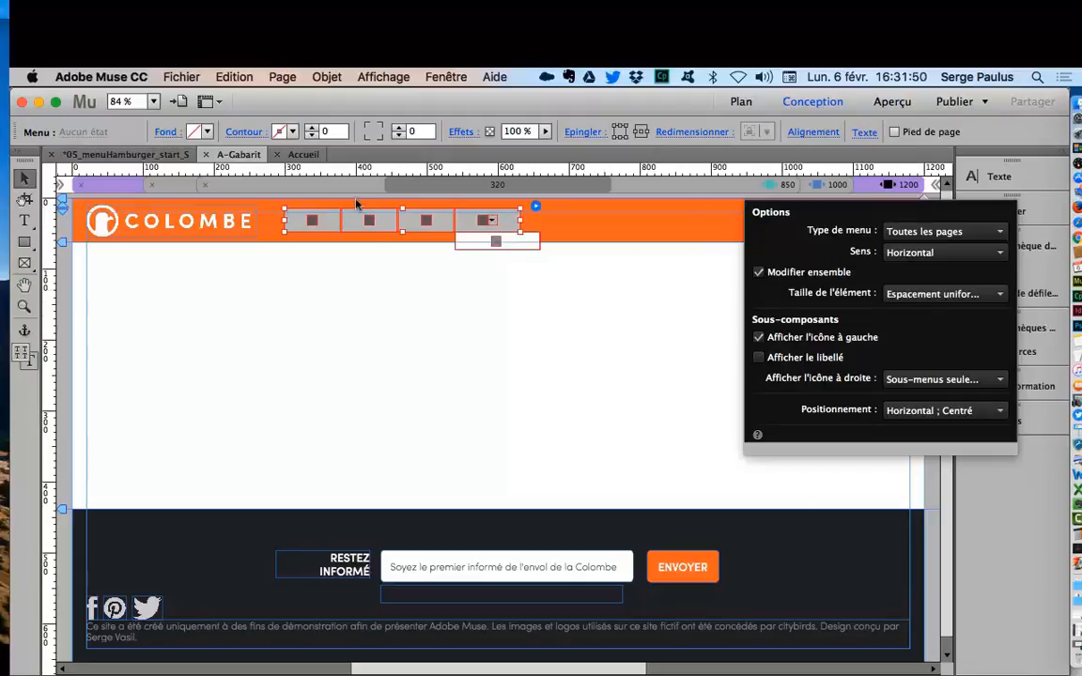
pyautogui.click(376, 281)
pyautogui.click(320, 222)
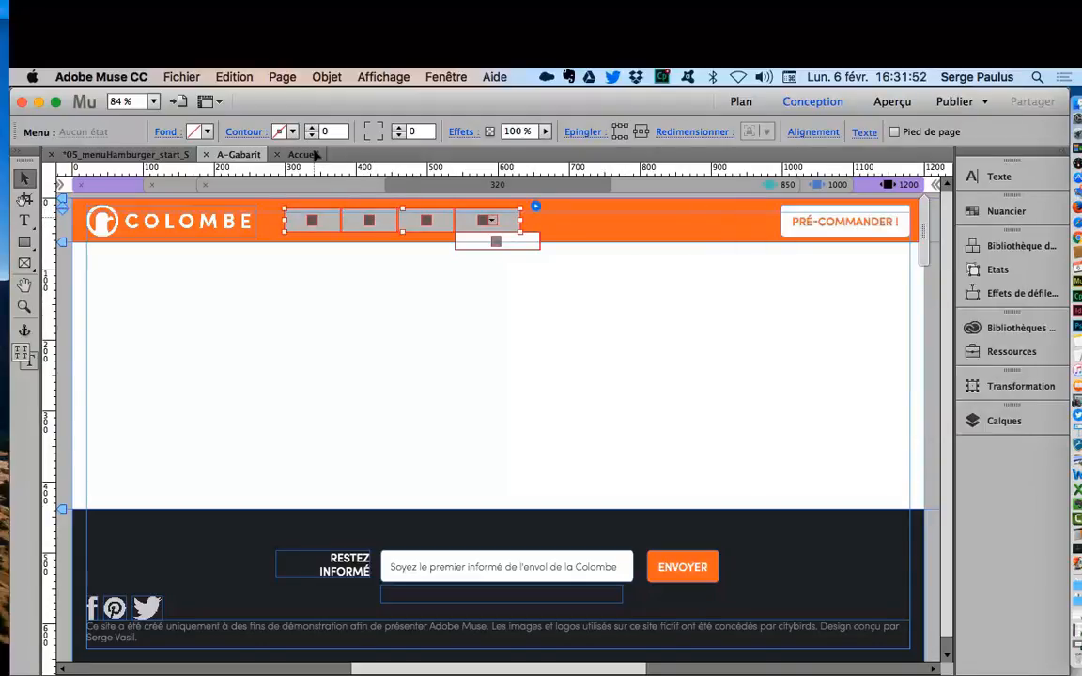
pyautogui.doubleClick(313, 221)
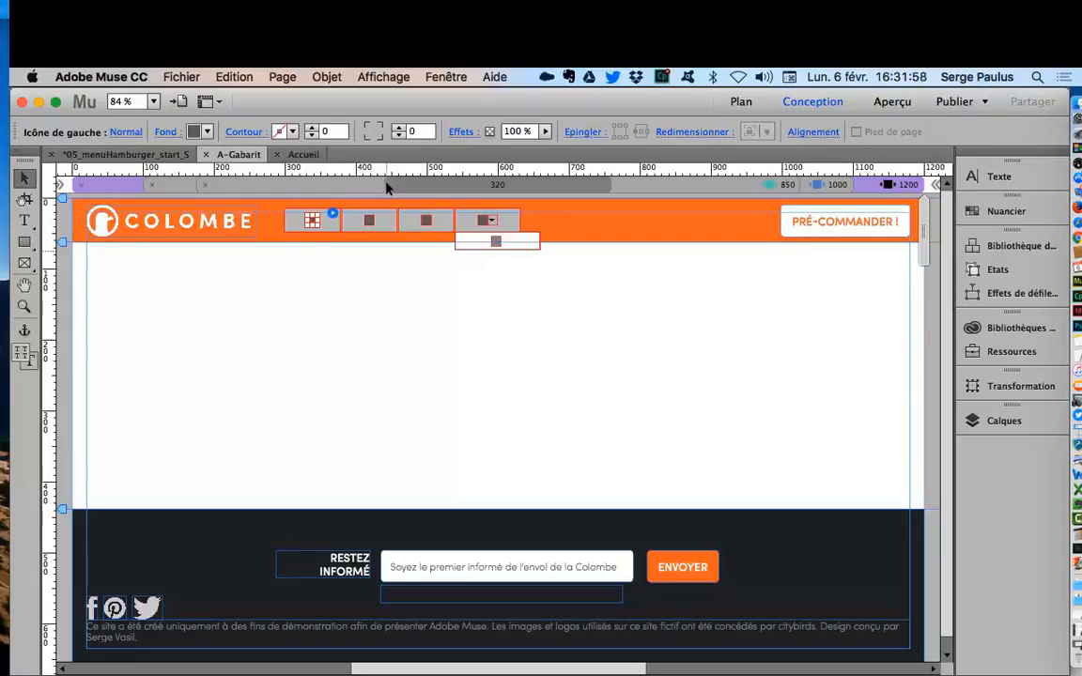
pyautogui.click(389, 254)
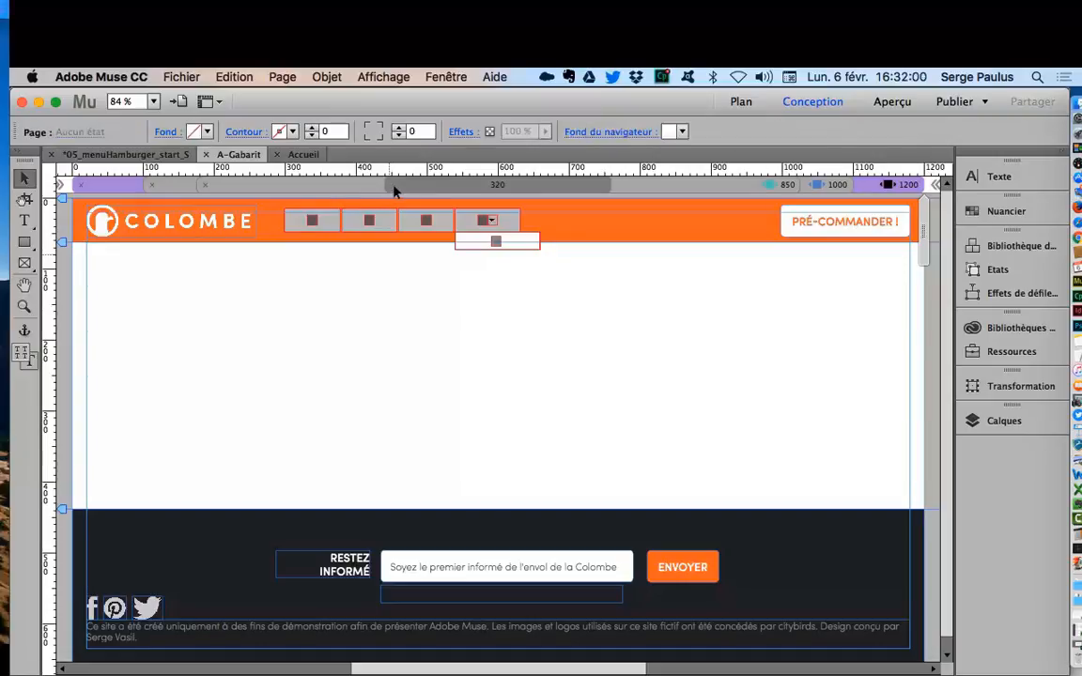
# Step: Undo the left icon and hidden label changes on the header menu
pyautogui.click(498, 223)
pyautogui.click(535, 206)
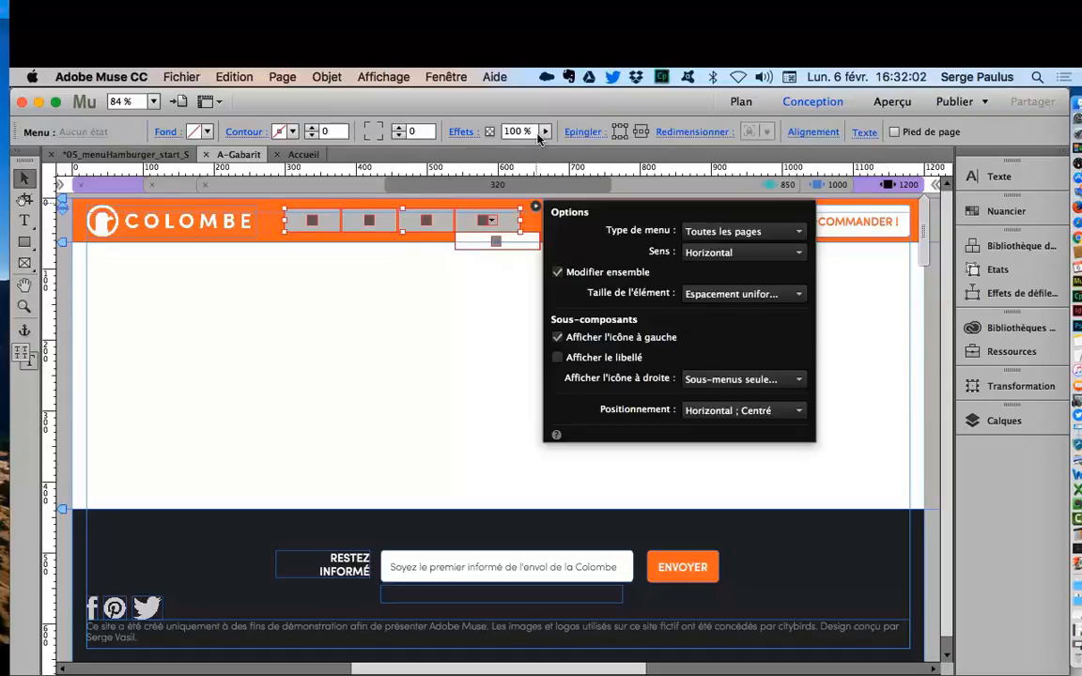
pyautogui.press('super+z')
pyautogui.press('super+z')
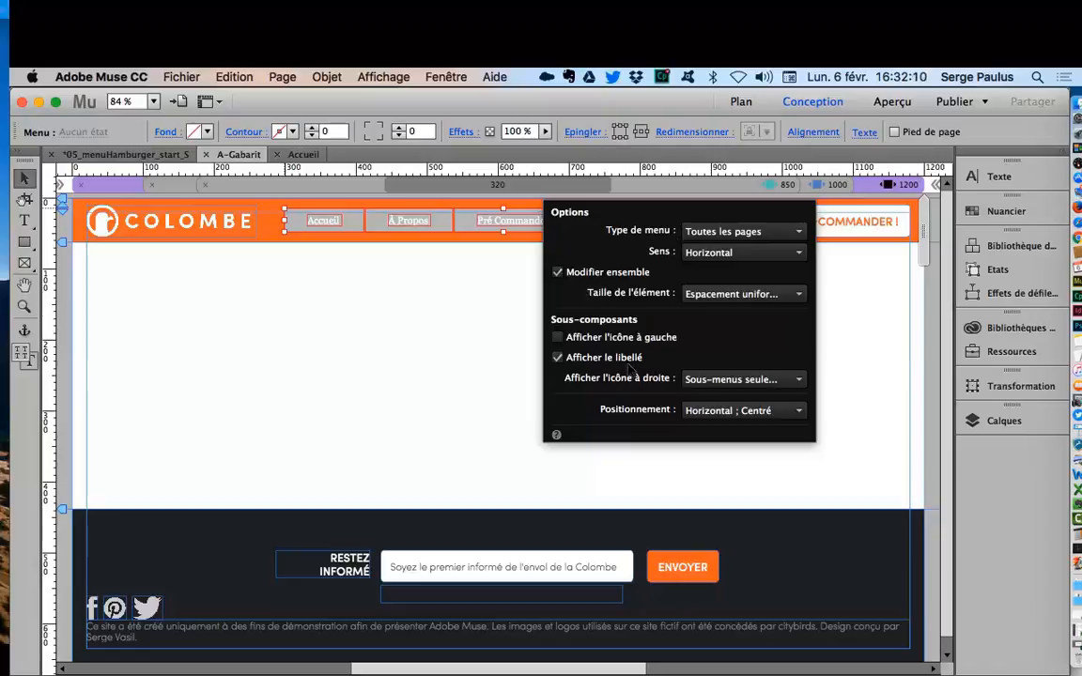
pyautogui.click(848, 202)
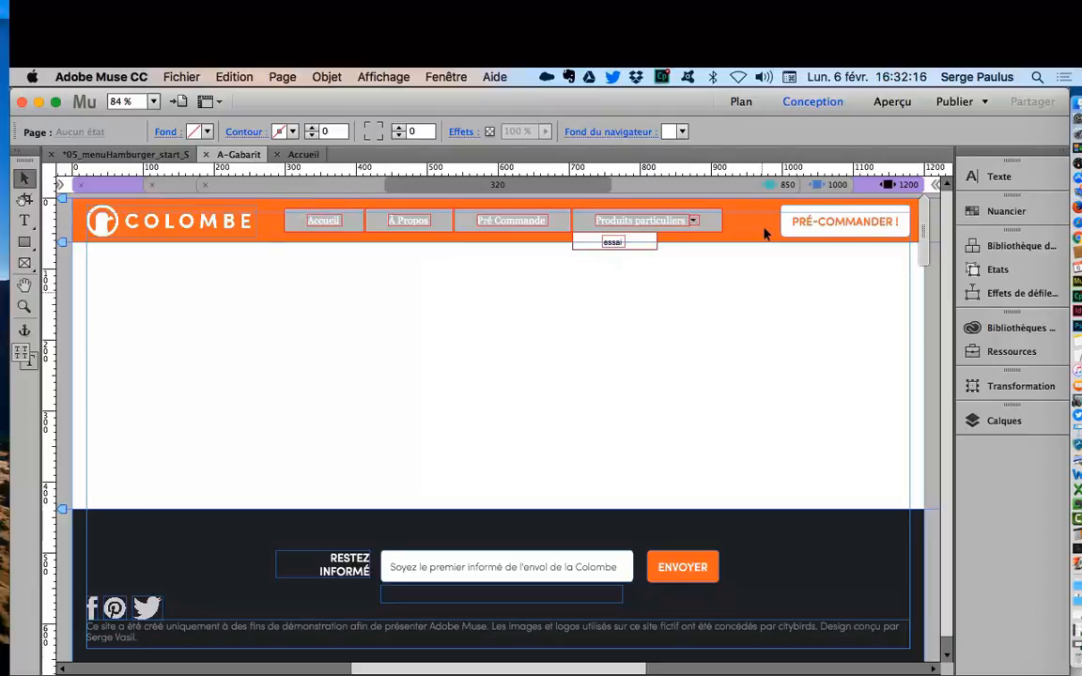
# Step: Fill the header menu's items with the dark brown swatch #534741, starting from the Accueil item
pyautogui.click(716, 161)
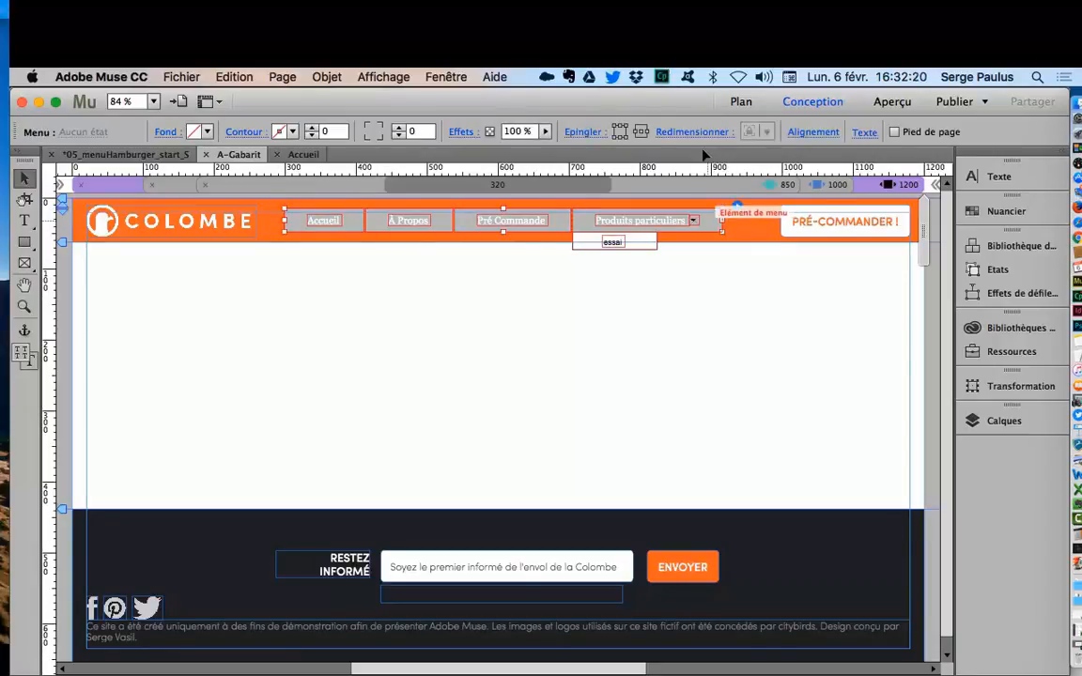
pyautogui.click(1032, 210)
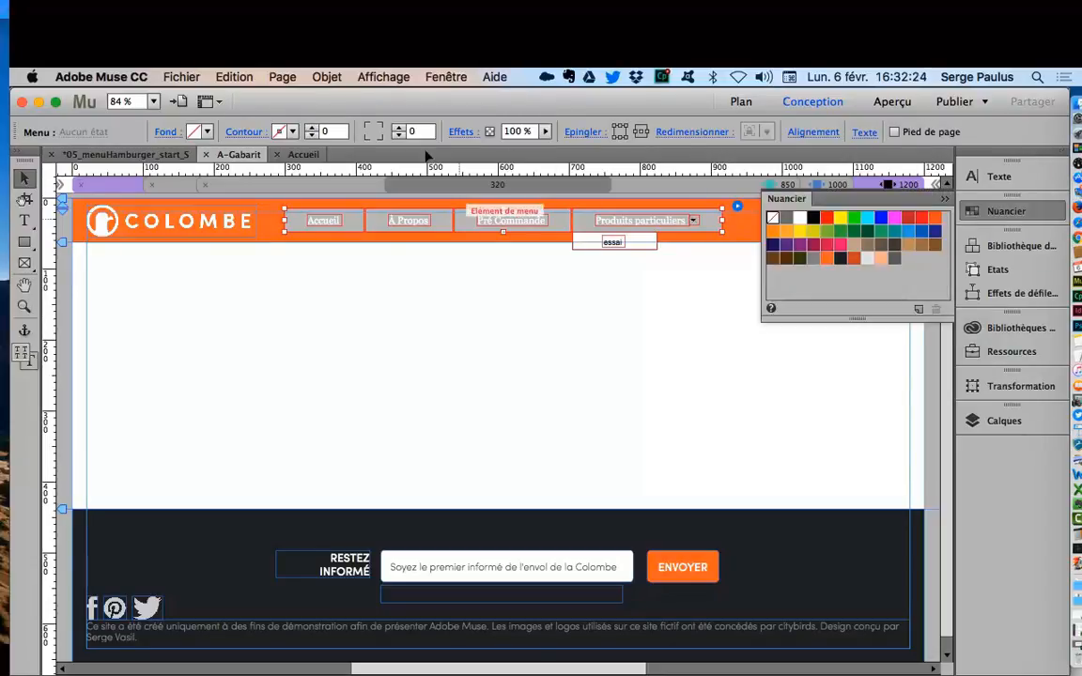
pyautogui.click(361, 154)
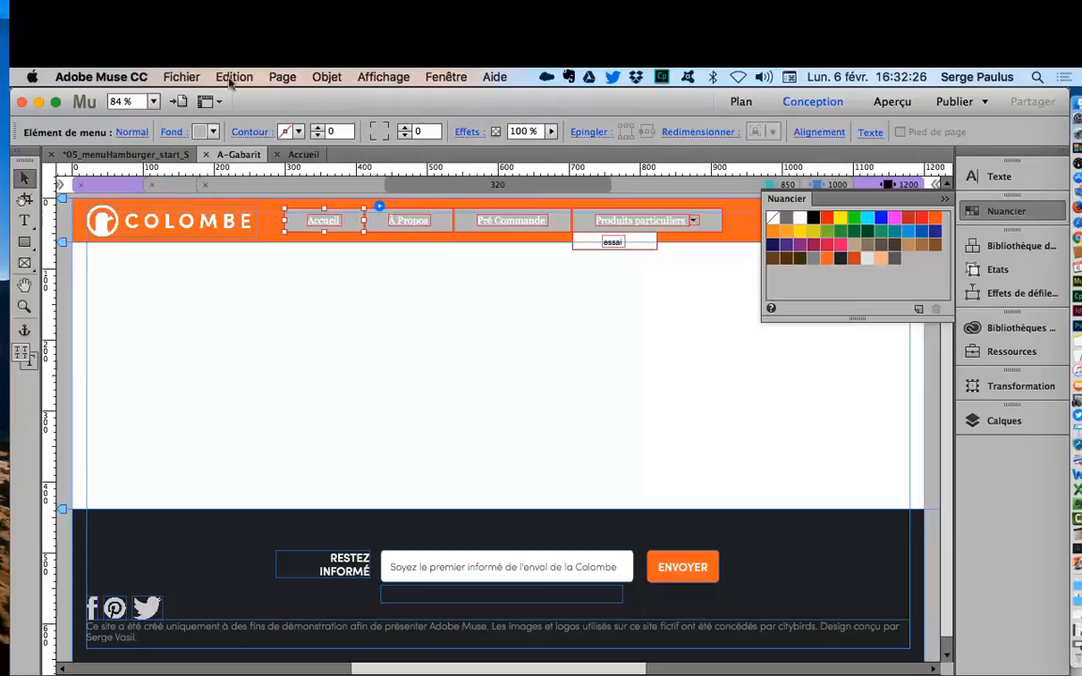
pyautogui.click(213, 131)
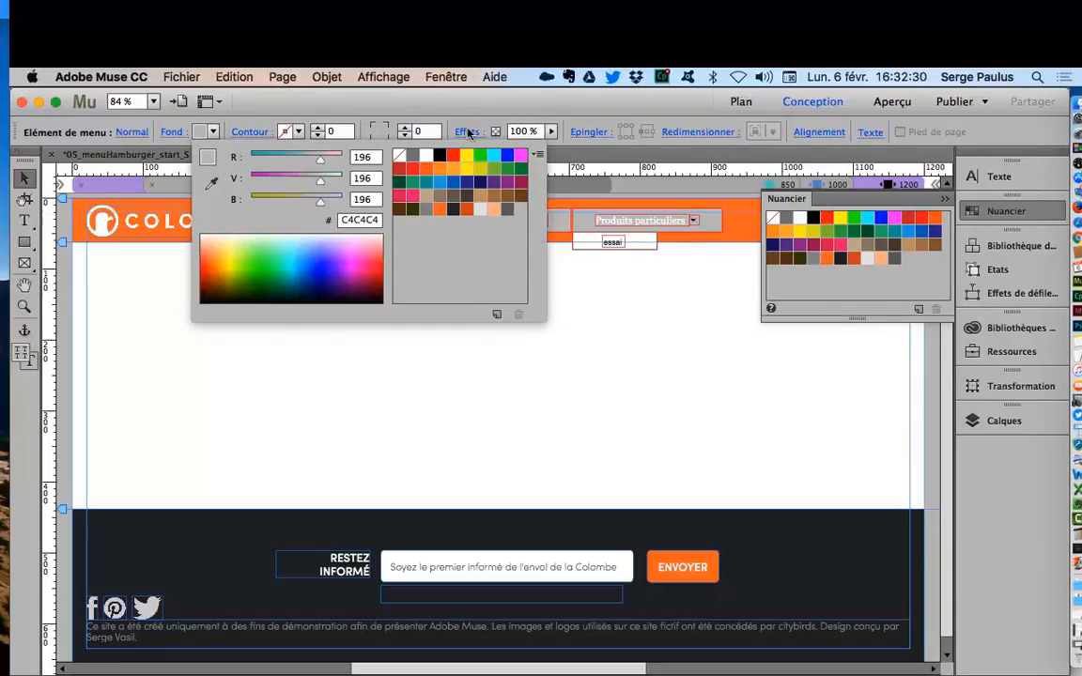
pyautogui.click(467, 195)
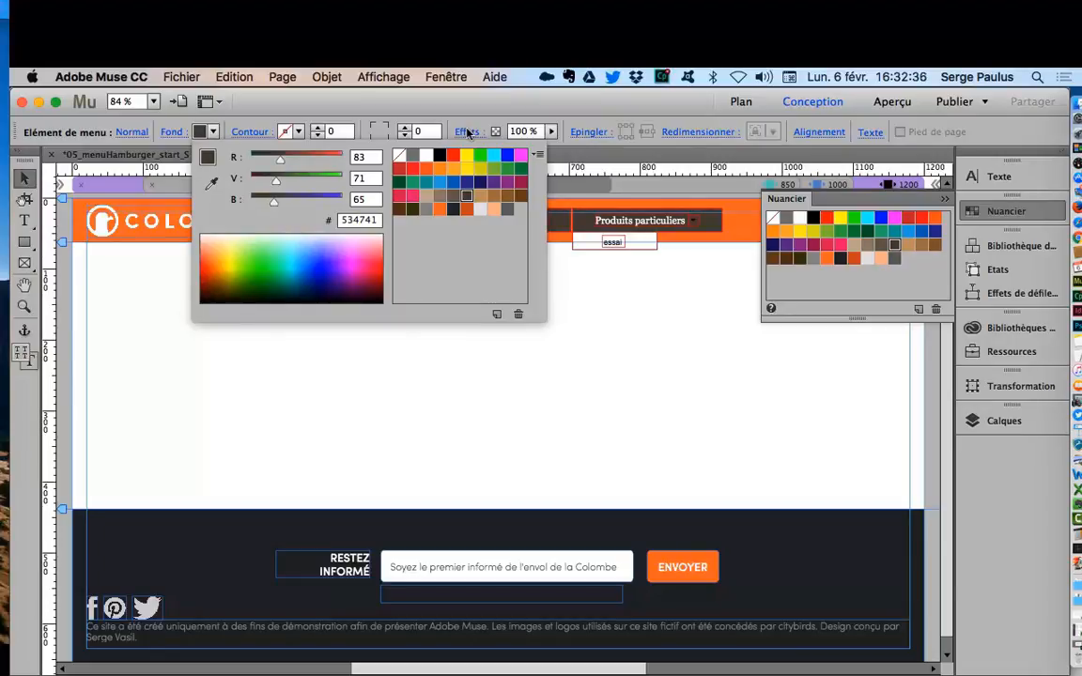
pyautogui.click(553, 249)
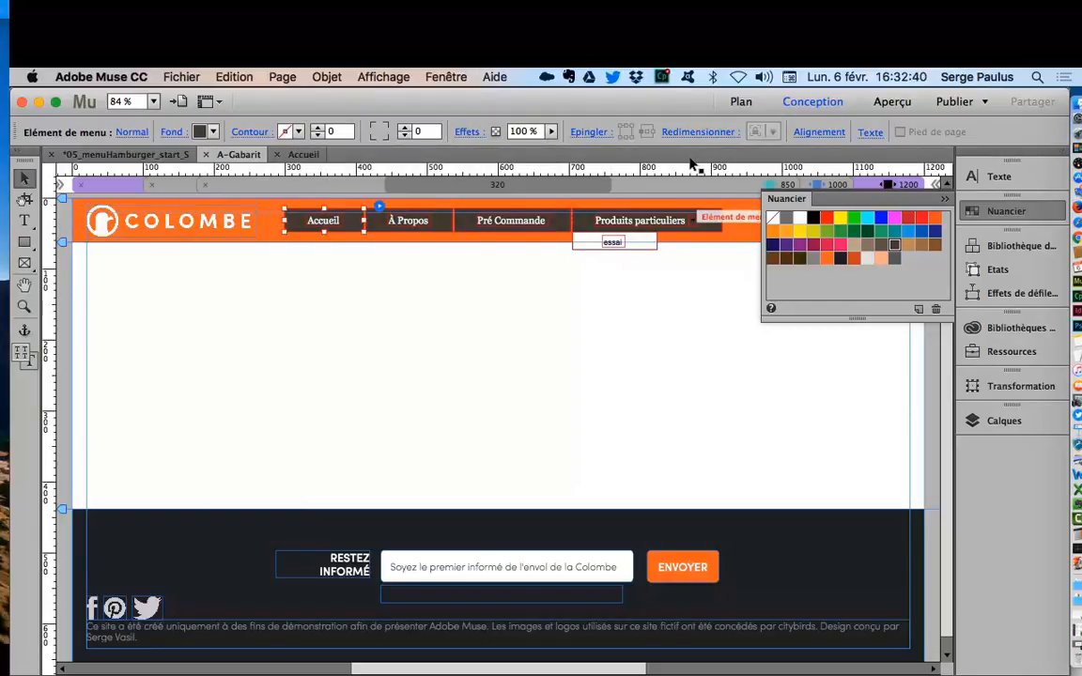
# Step: Examine the fonts available for the header menu's text and check the menu's options
pyautogui.click(723, 246)
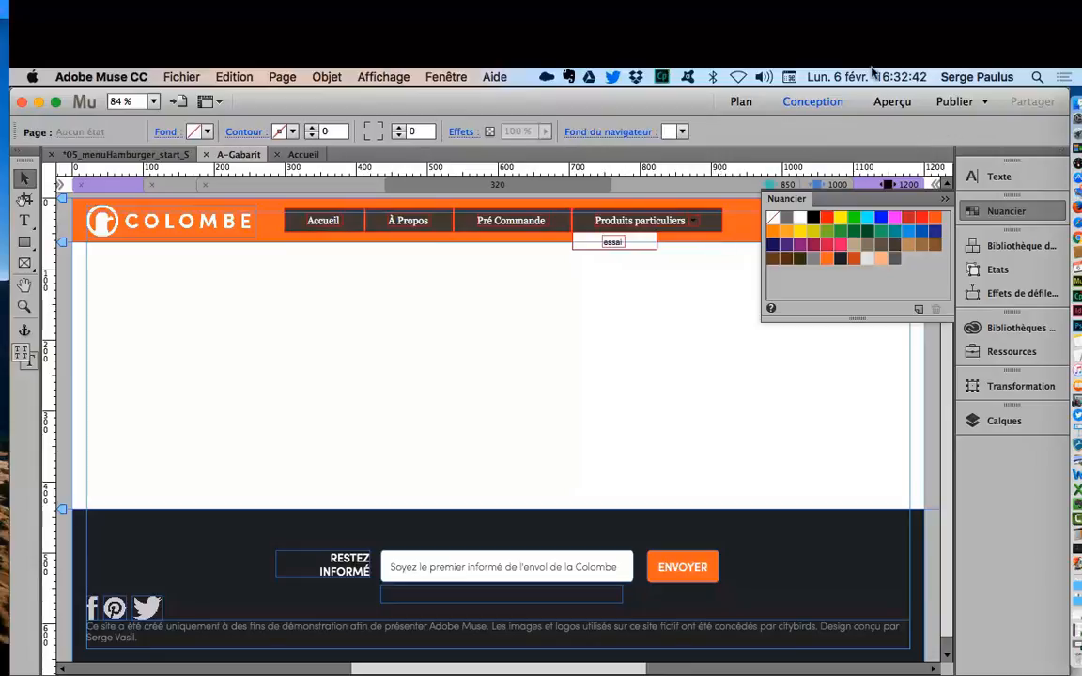
pyautogui.click(709, 224)
pyautogui.click(865, 132)
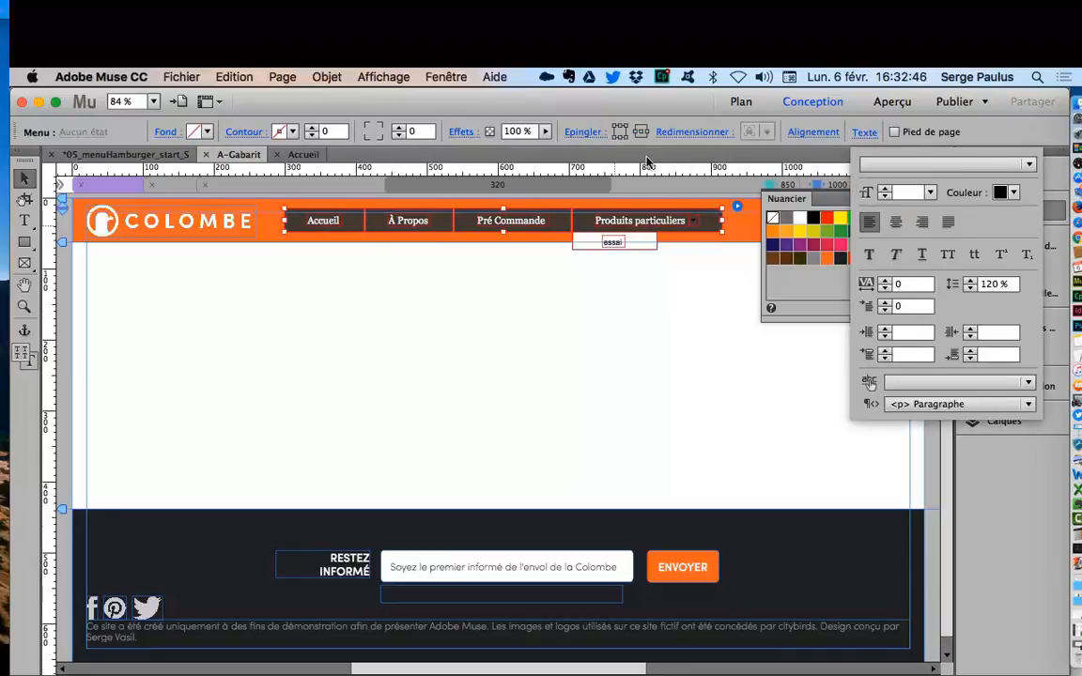
pyautogui.click(944, 165)
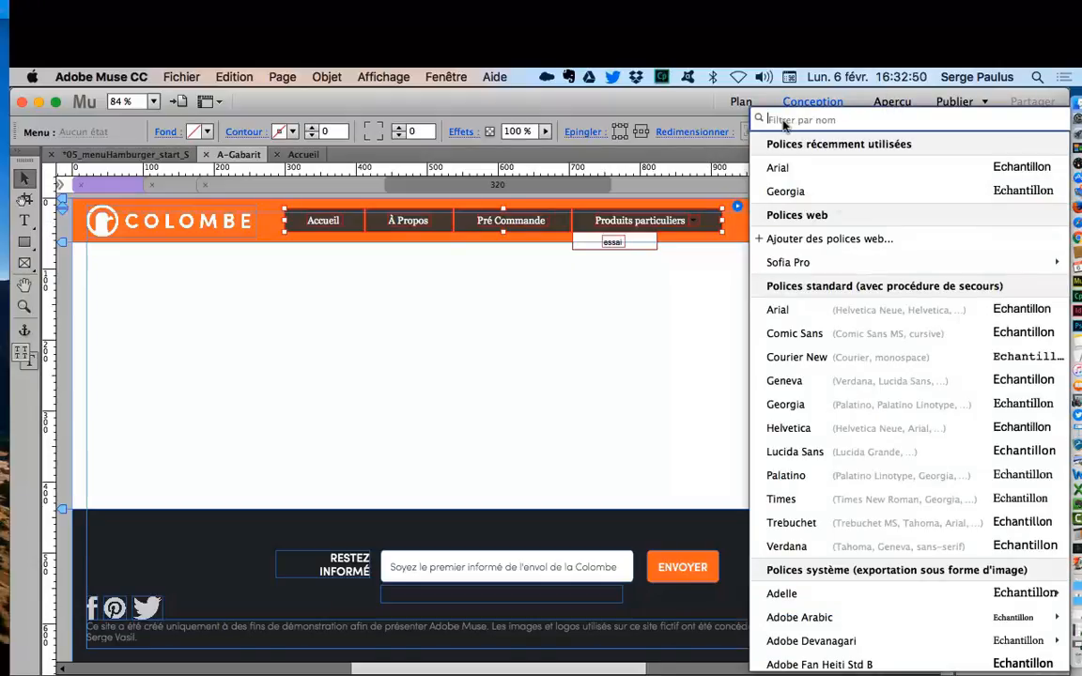
pyautogui.press('Escape')
pyautogui.press('Escape')
pyautogui.click(712, 212)
pyautogui.click(716, 213)
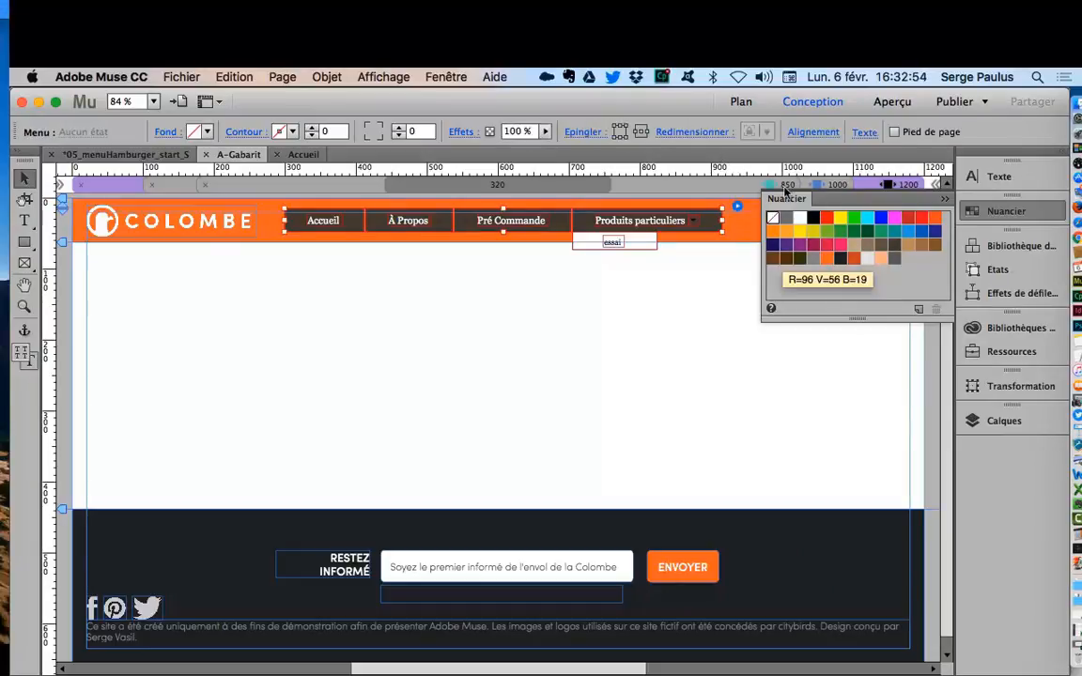
pyautogui.click(737, 206)
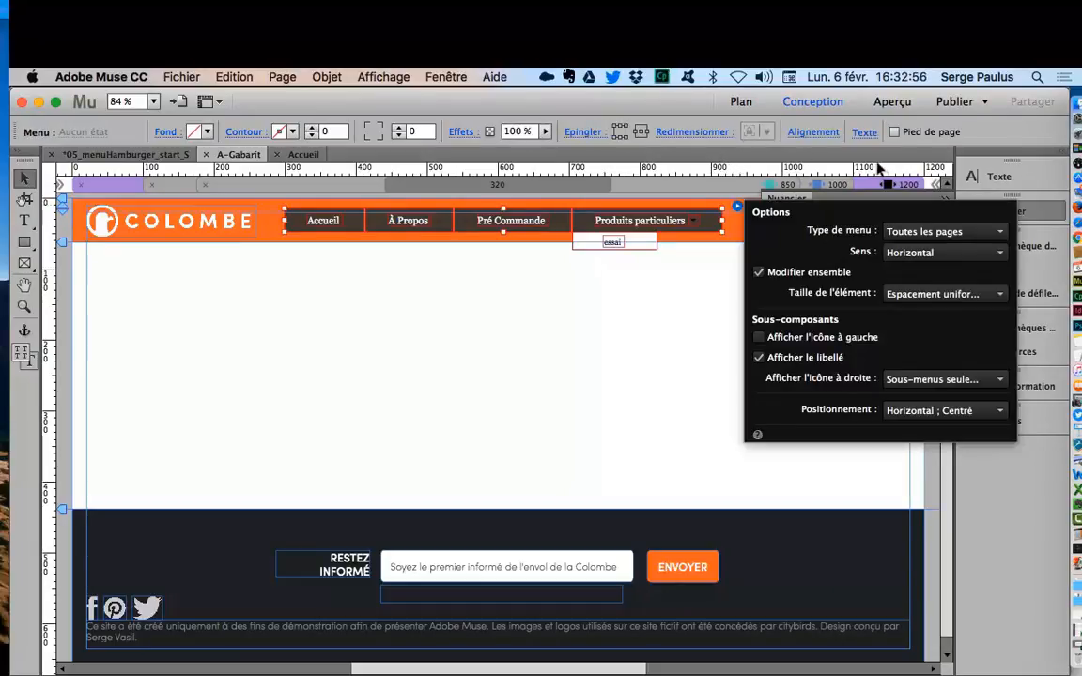
pyautogui.click(719, 220)
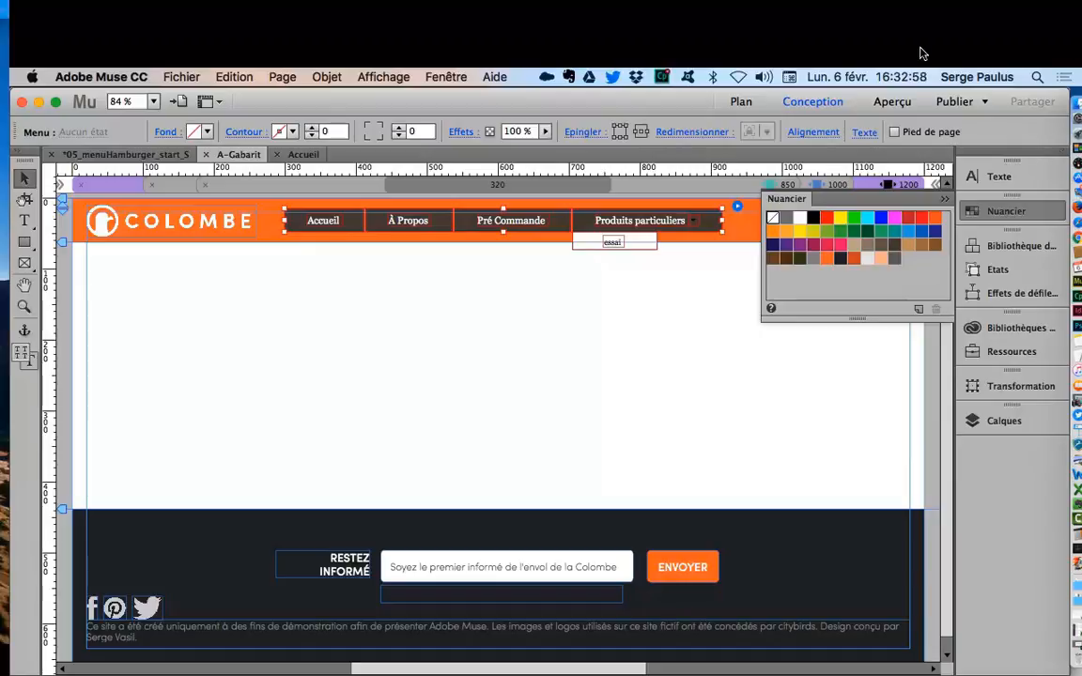
# Step: Try setting the whole header menu's text size to 12 with centred alignment
pyautogui.click(865, 131)
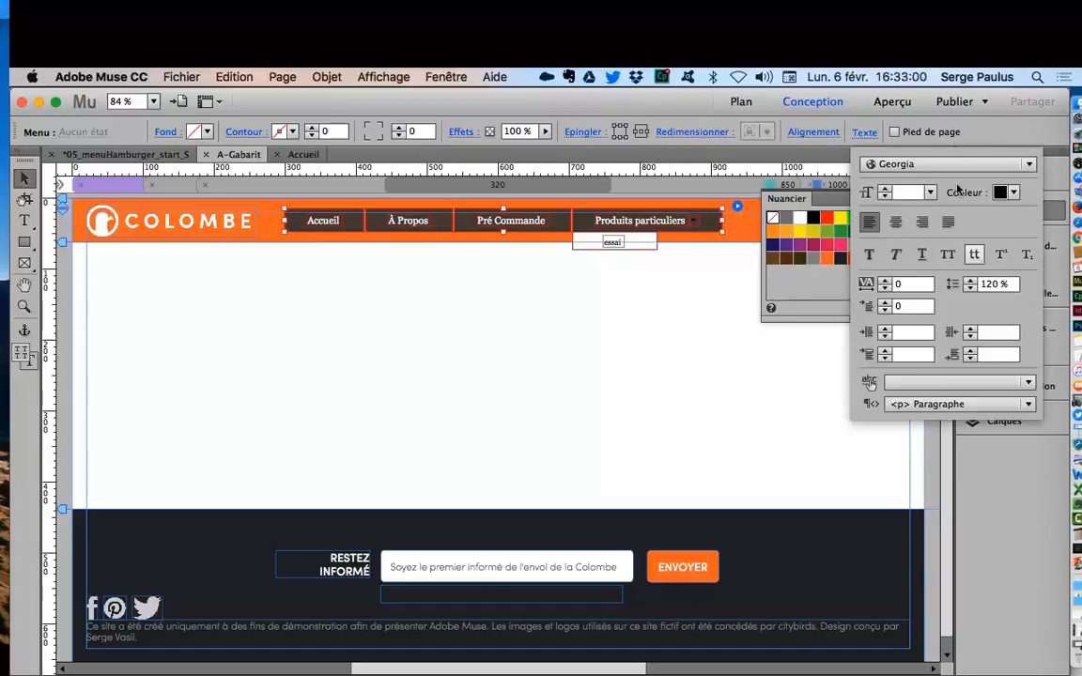
pyautogui.click(930, 192)
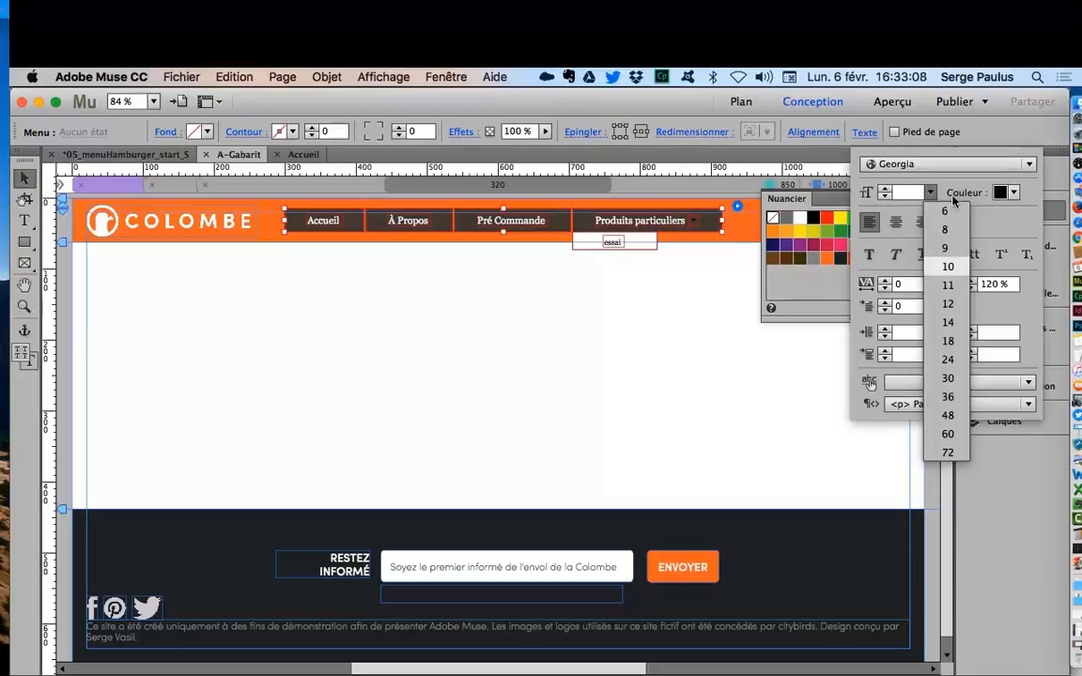
pyautogui.press('Return')
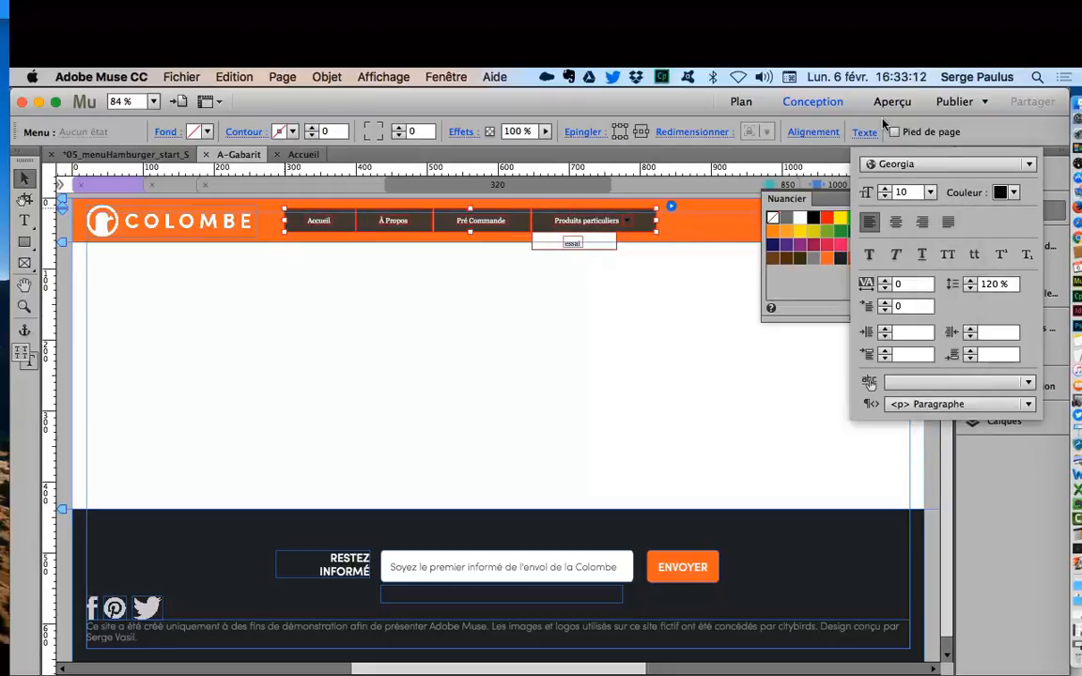
pyautogui.click(884, 187)
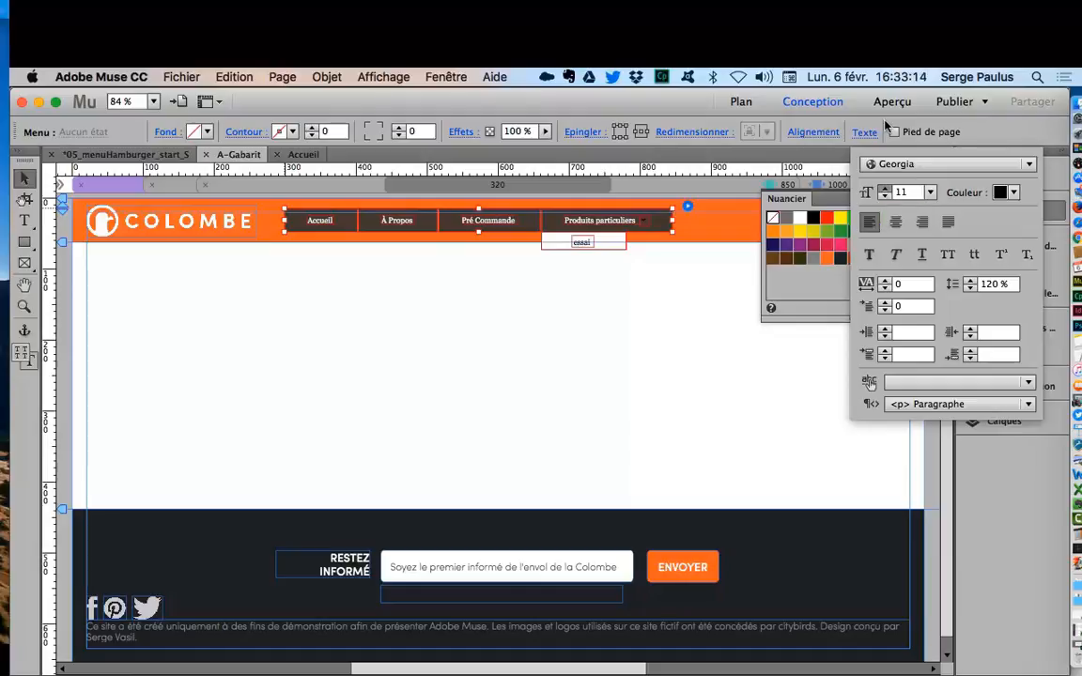
pyautogui.click(885, 188)
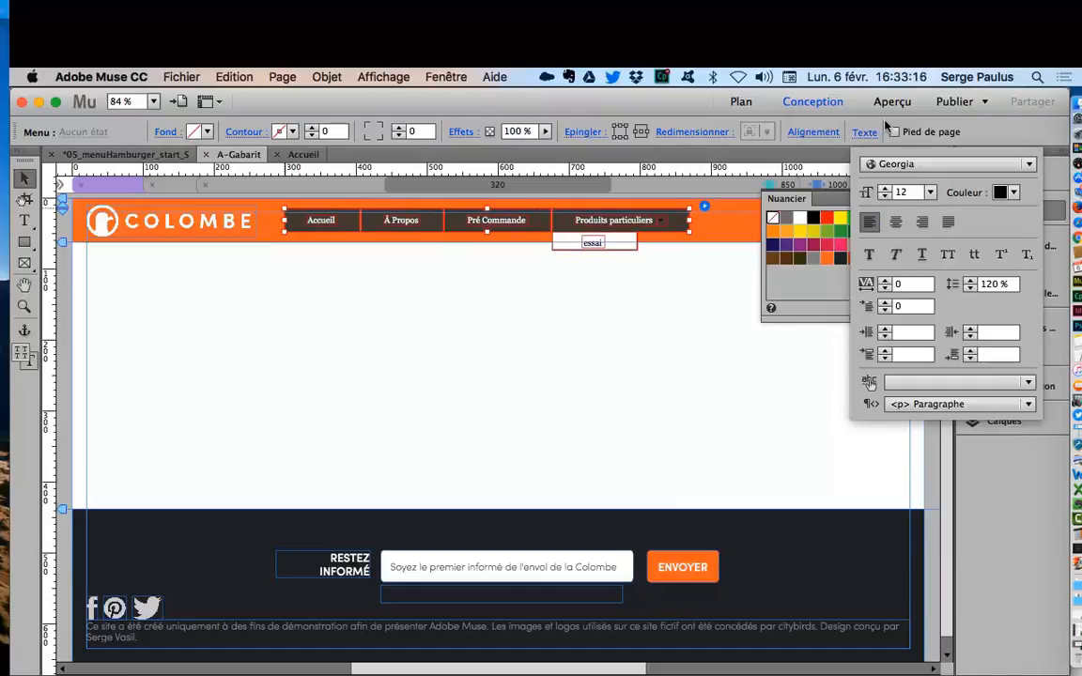
pyautogui.click(895, 222)
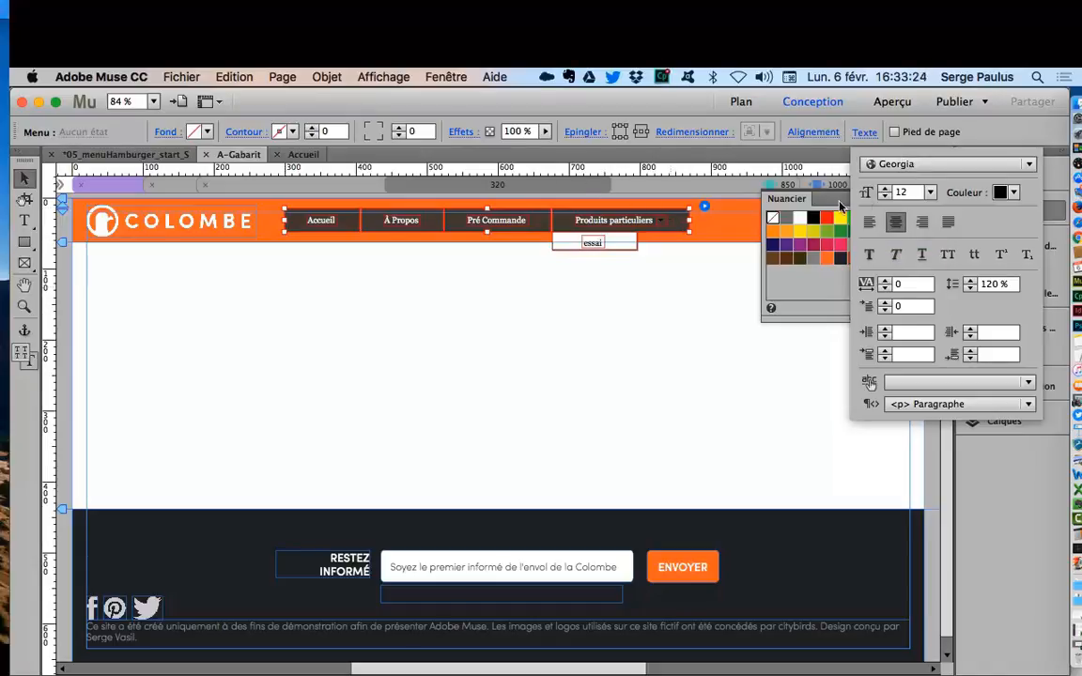
pyautogui.click(648, 209)
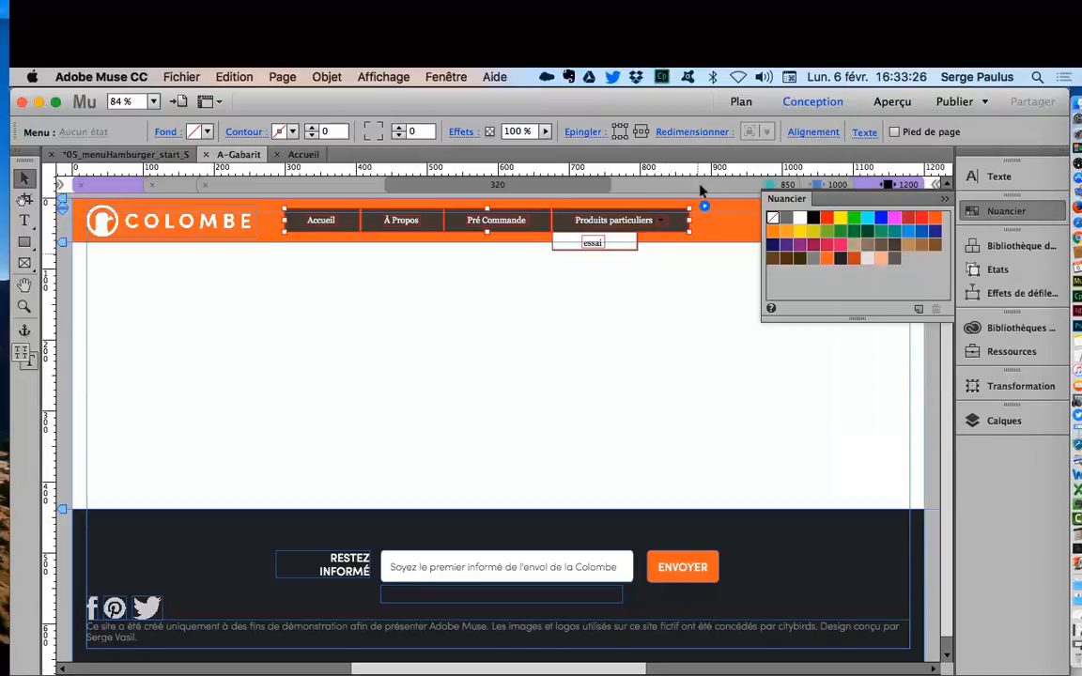
pyautogui.click(946, 199)
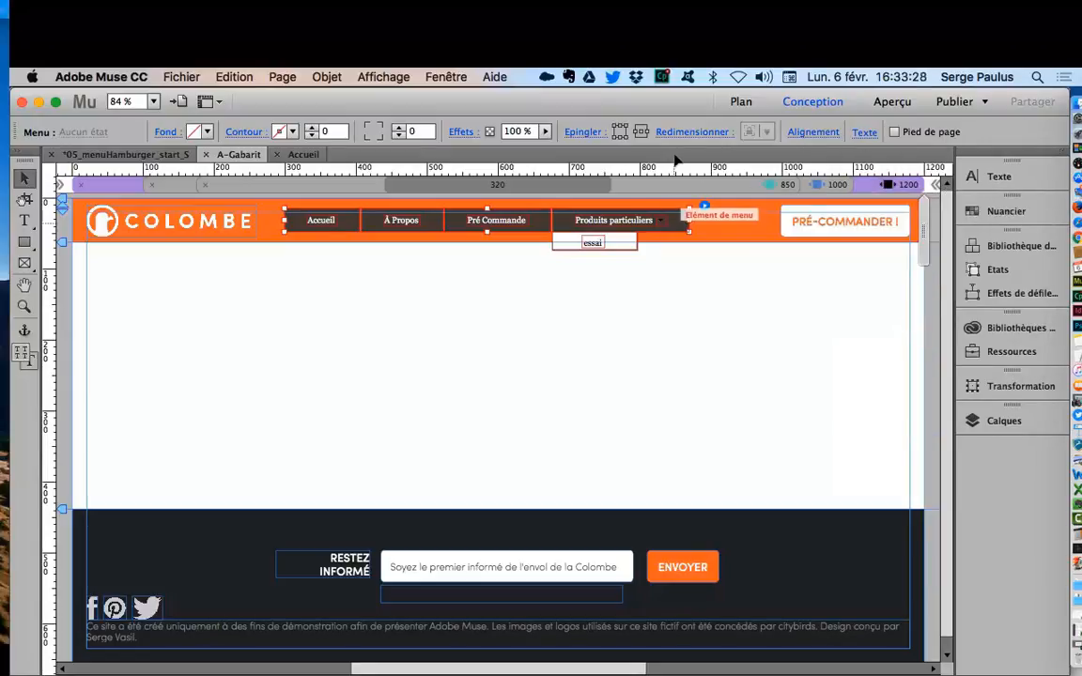
# Step: Try colouring the header menu item text red (#FF0000), starting from the Produits particuliers item
pyautogui.click(676, 222)
pyautogui.click(870, 132)
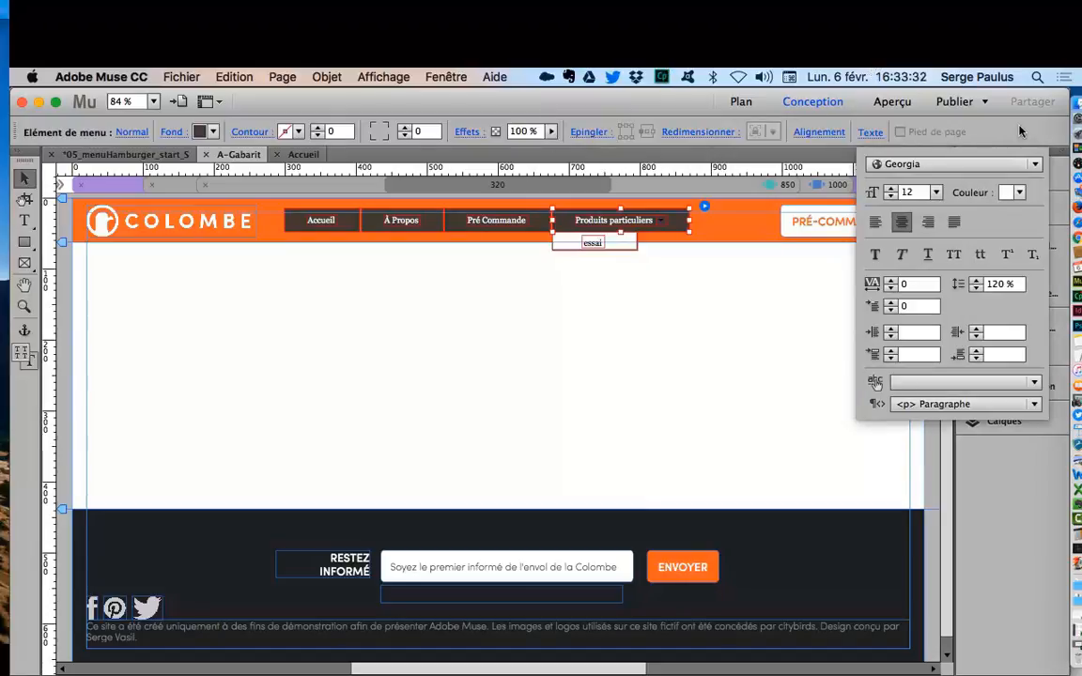
pyautogui.click(1015, 193)
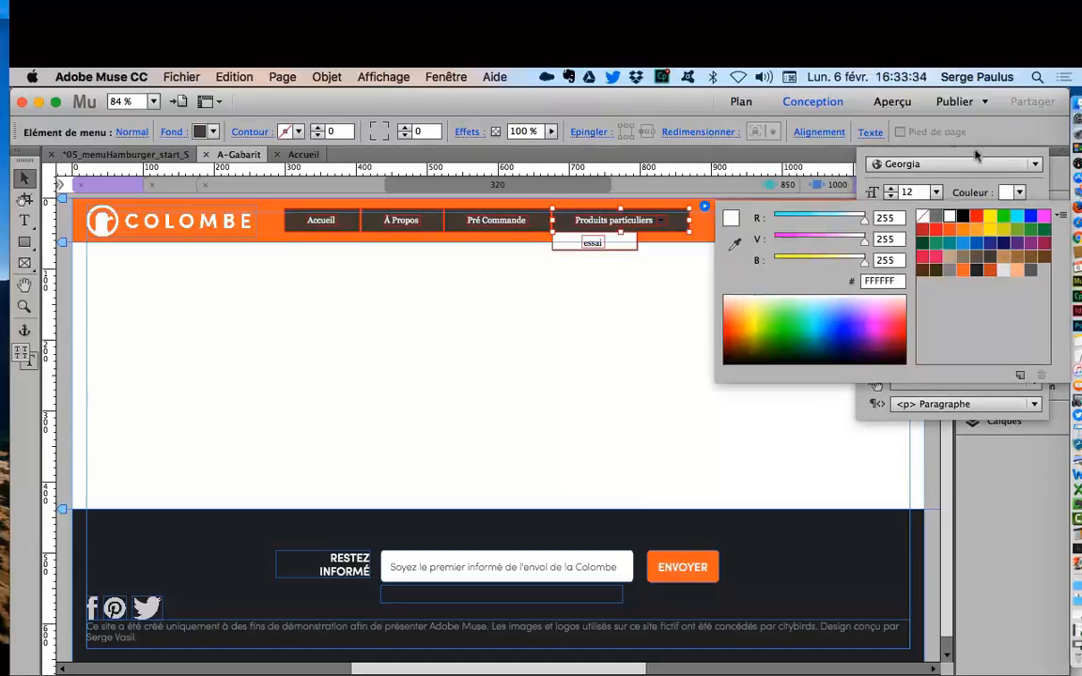
pyautogui.click(977, 217)
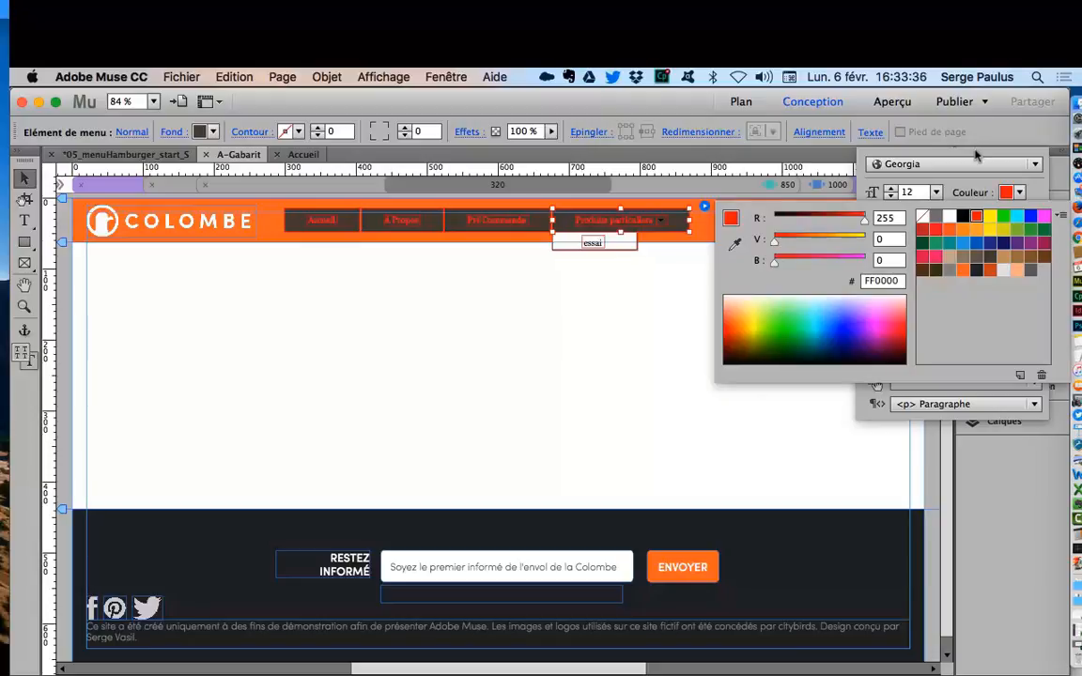
pyautogui.click(633, 293)
pyautogui.click(655, 294)
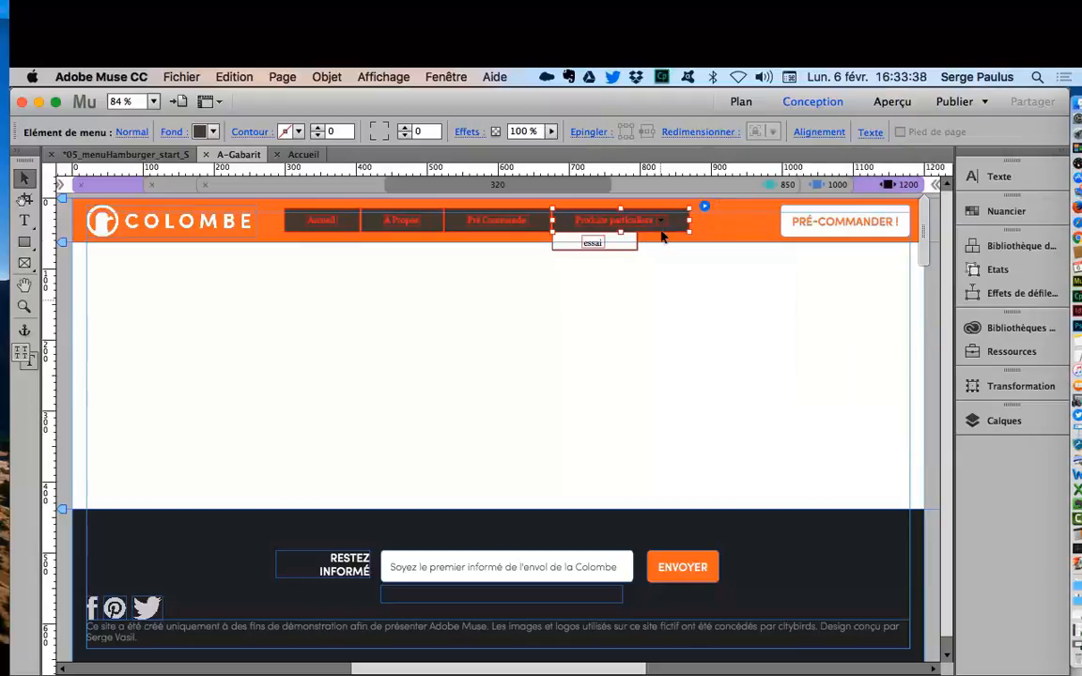
# Step: Compare the text settings of the whole header menu with those of the Produits particuliers item
pyautogui.click(528, 225)
pyautogui.click(596, 323)
pyautogui.click(580, 229)
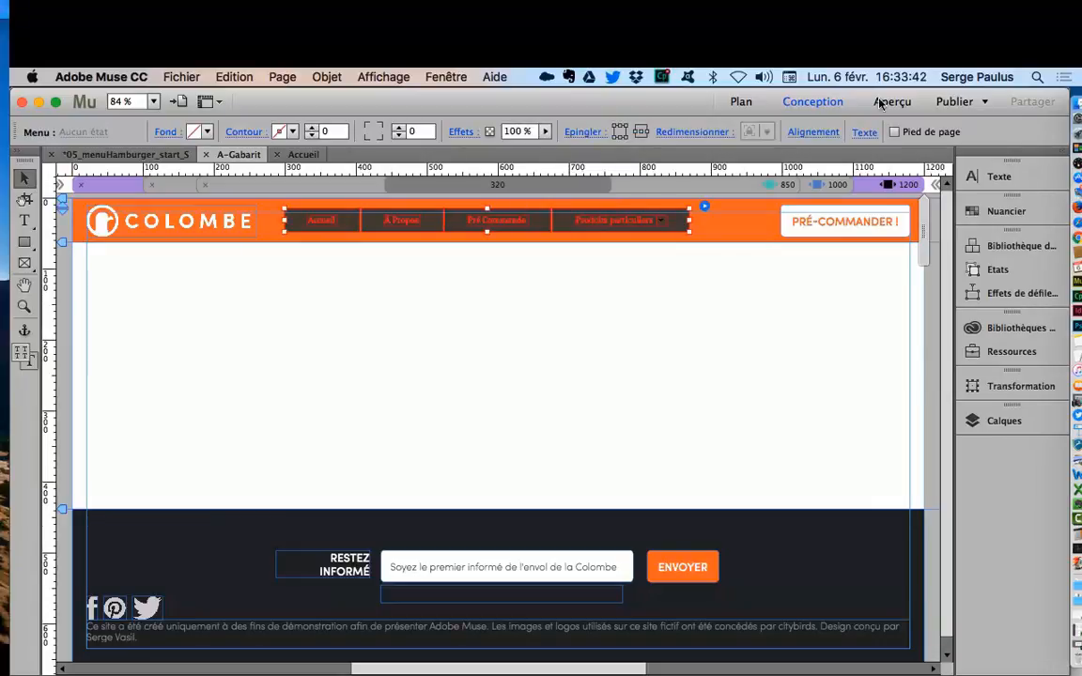
pyautogui.click(864, 132)
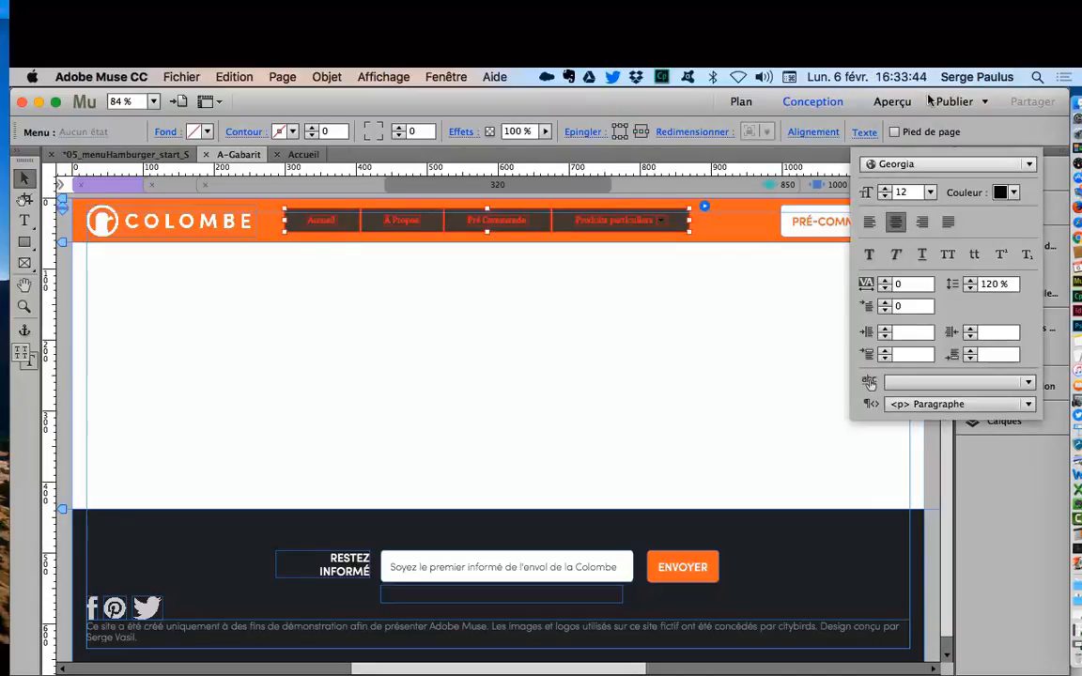
pyautogui.click(677, 155)
pyautogui.click(676, 221)
pyautogui.click(872, 132)
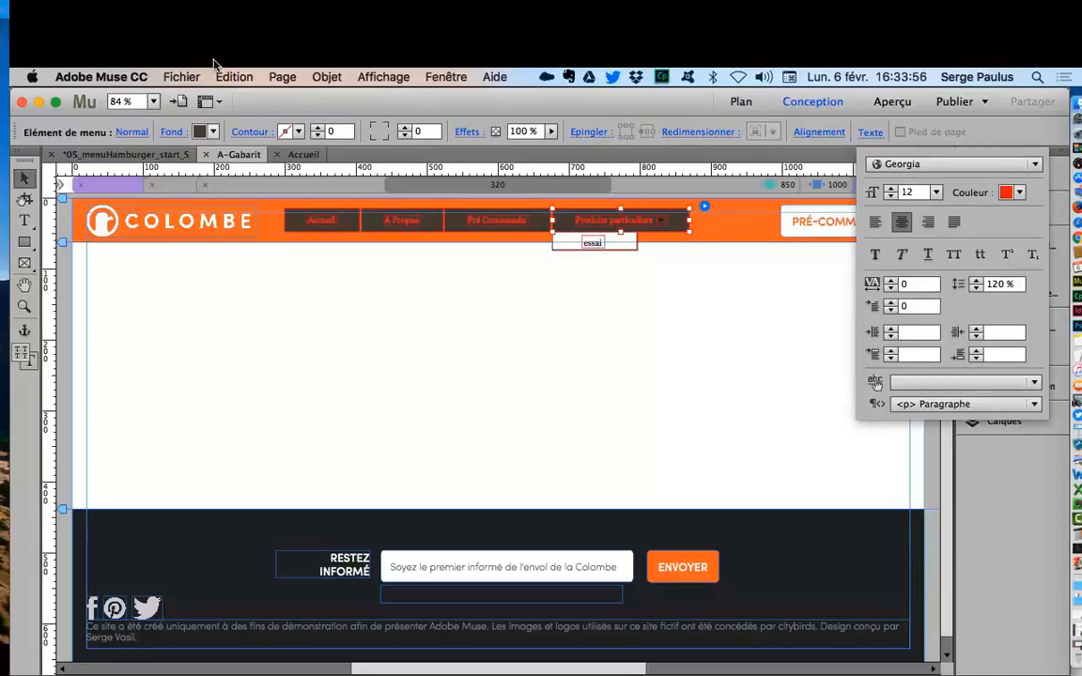
pyautogui.click(624, 268)
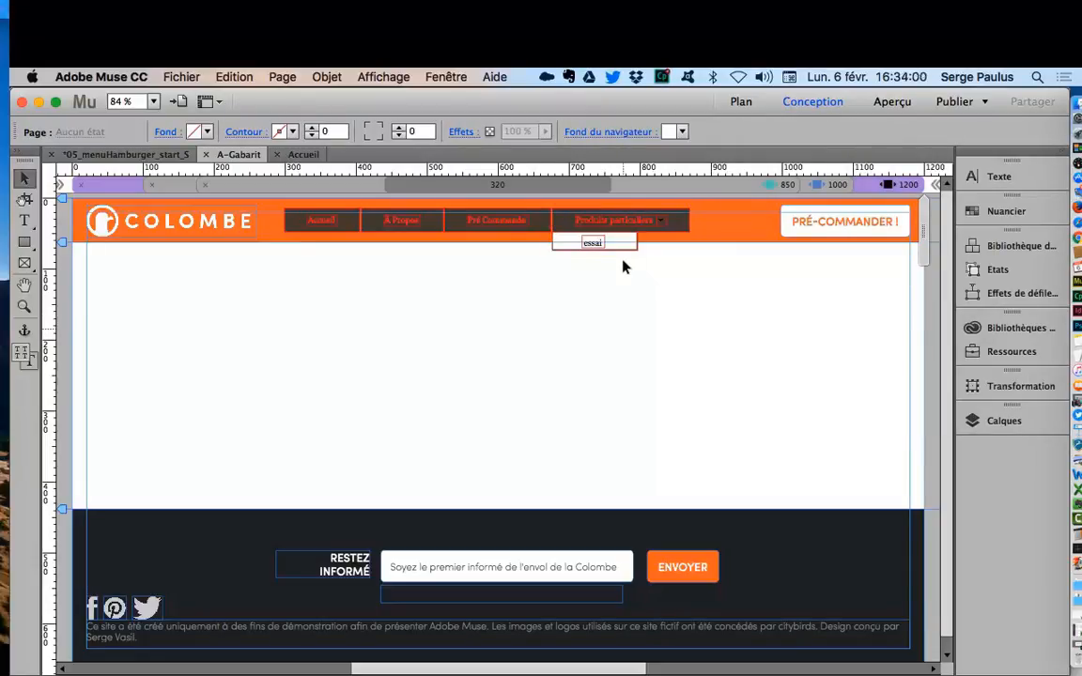
# Step: Undo the red text colour, the centring and size changes, and the dark brown fill on the header menu
pyautogui.press('super+z')
pyautogui.press('super+z')
pyautogui.press('super+z')
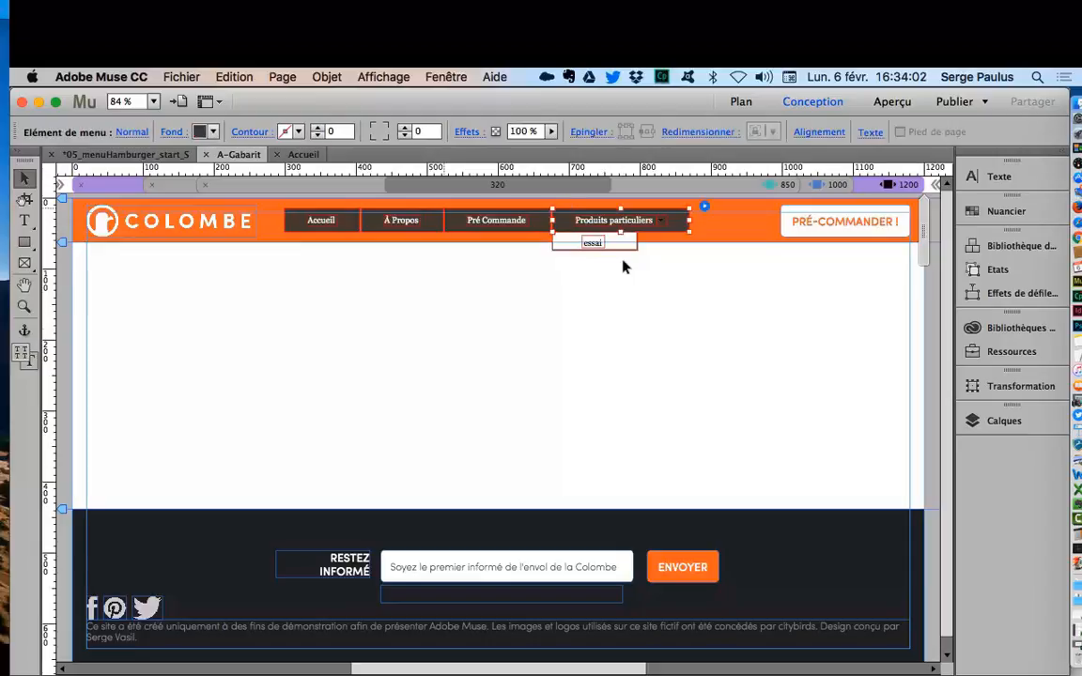
pyautogui.press('super+z')
pyautogui.press('super+z')
pyautogui.press('super+z')
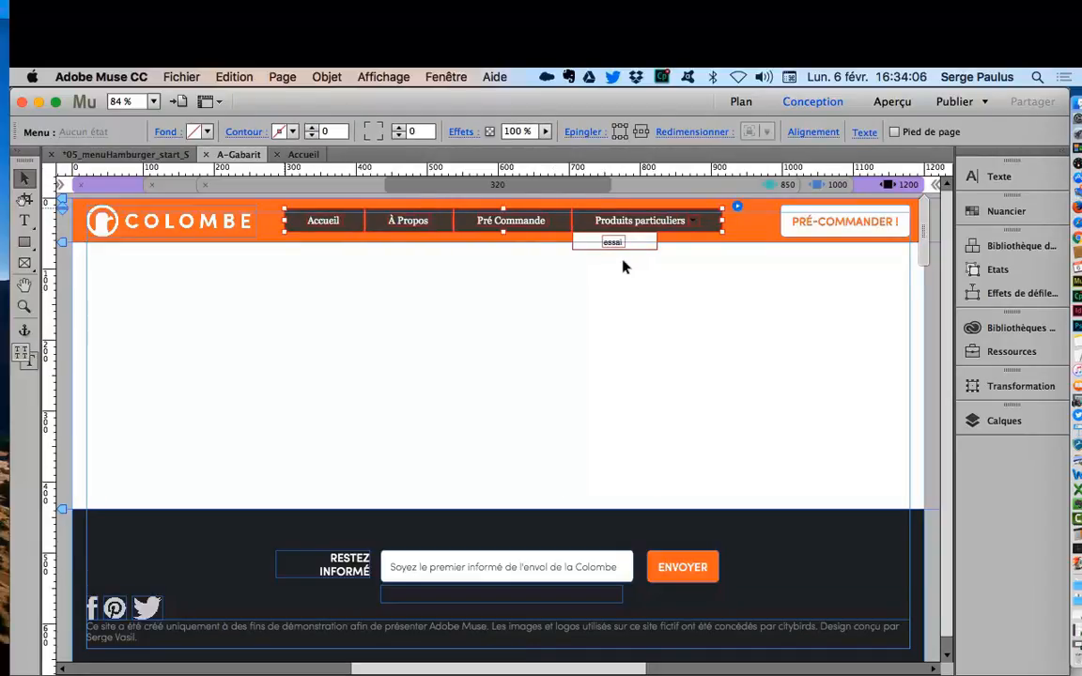
pyautogui.press('super+z')
pyautogui.click(801, 258)
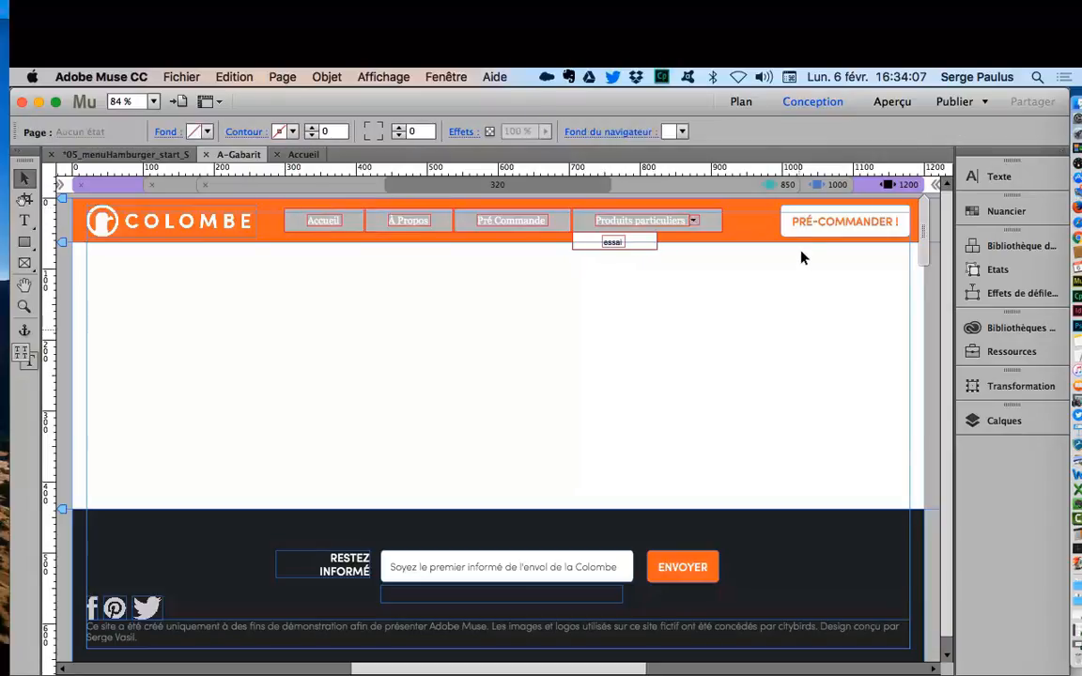
# Step: Fill the Normal state of the header menu items with a medium brown swatch, starting from Produits particuliers
pyautogui.click(717, 158)
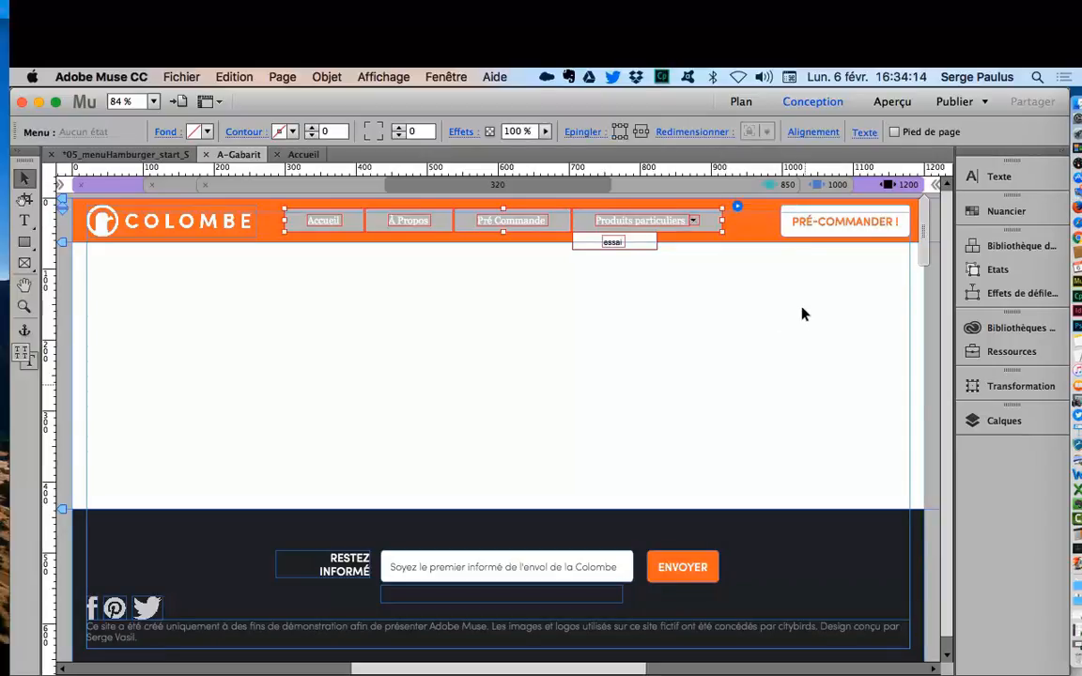
pyautogui.click(1005, 269)
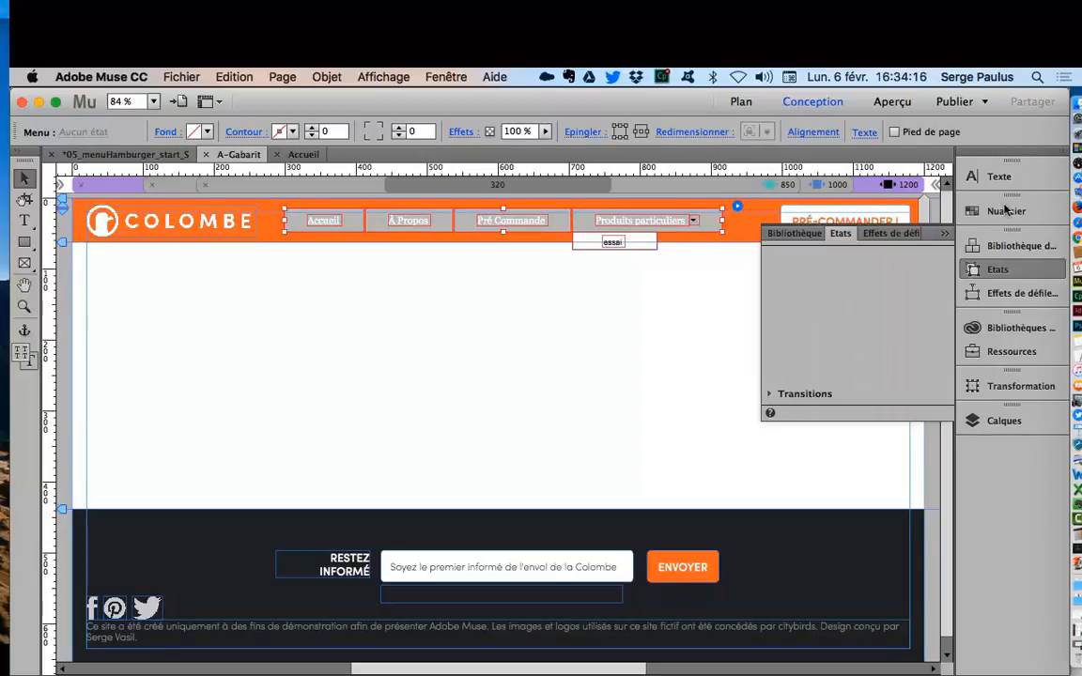
pyautogui.click(700, 156)
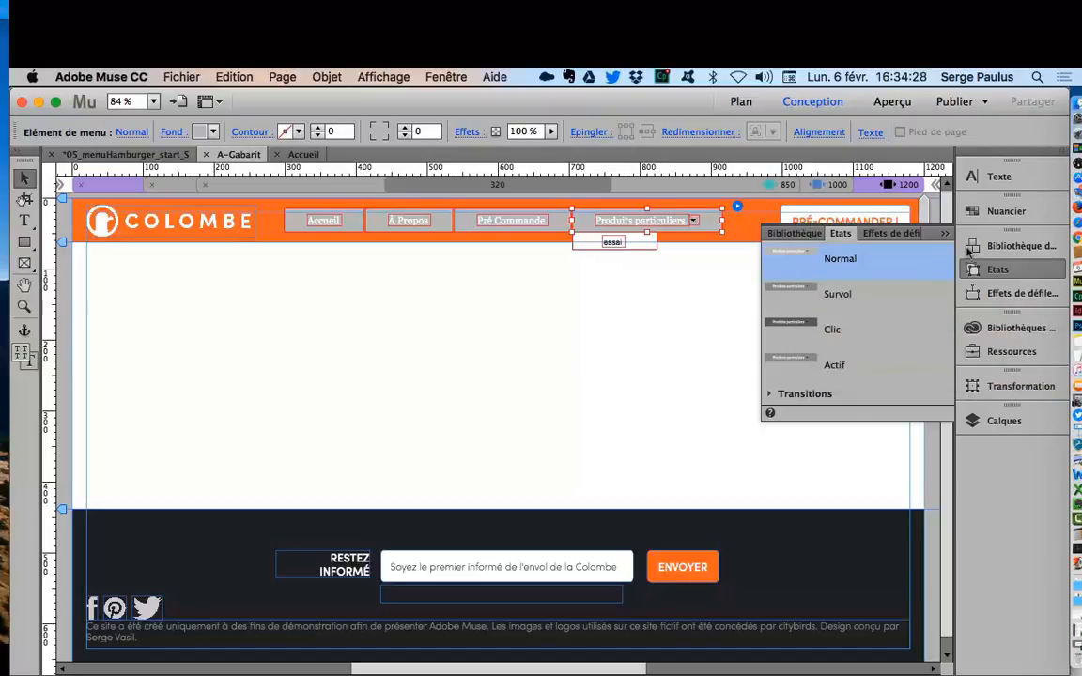
pyautogui.click(1009, 211)
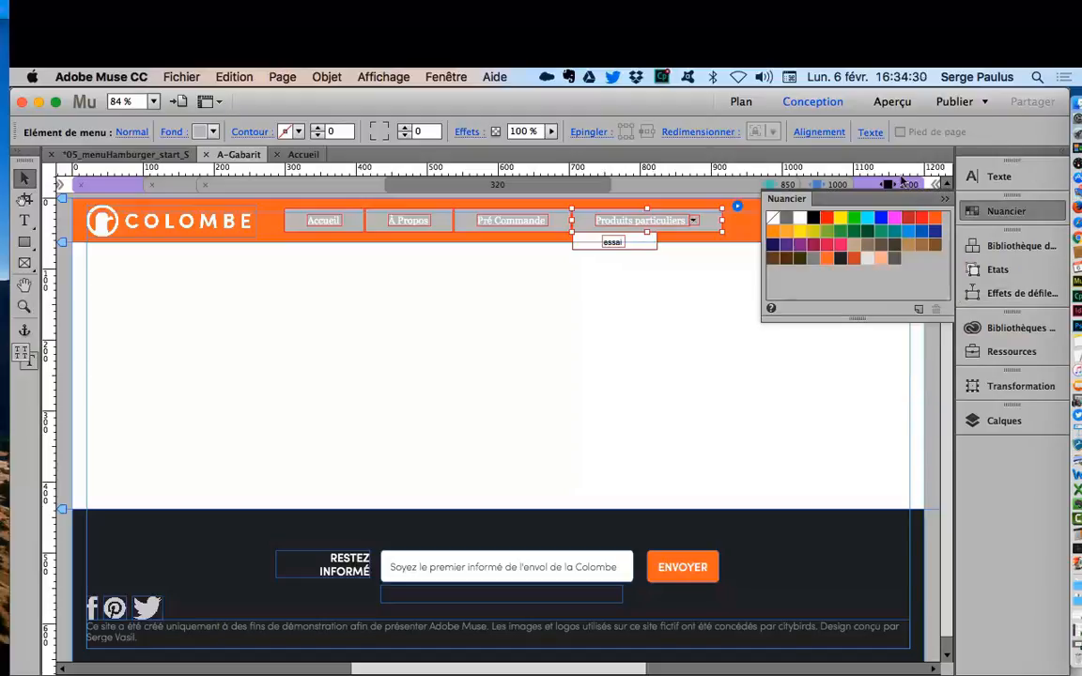
pyautogui.click(936, 245)
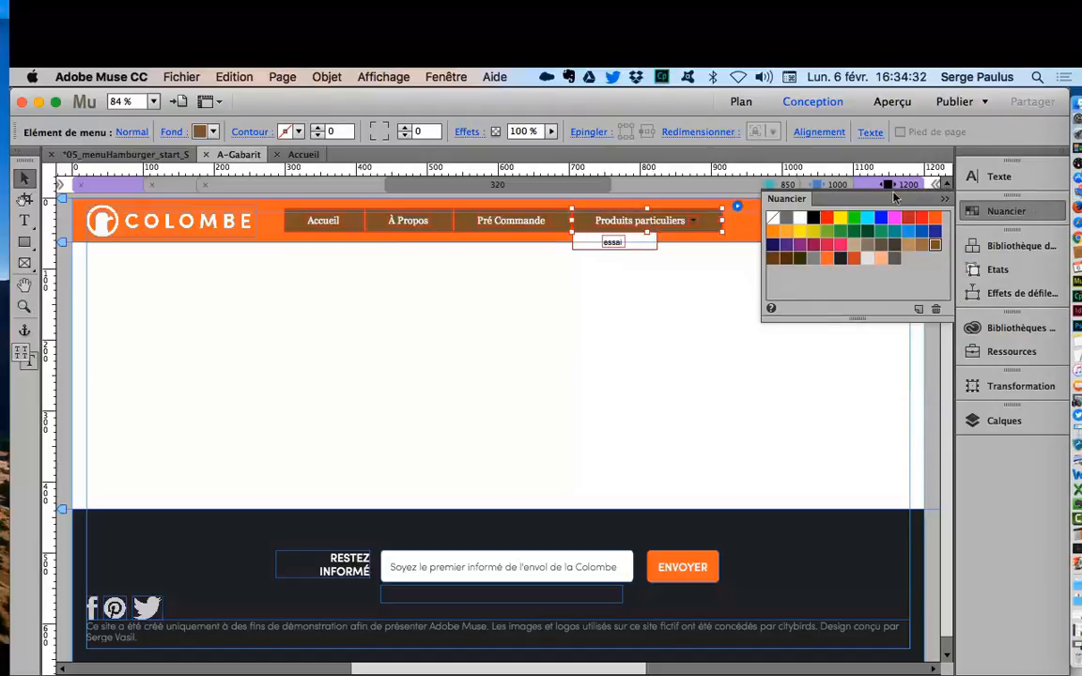
# Step: Fill the Clic state of the Produits particuliers menu item with a very dark brown swatch
pyautogui.click(998, 269)
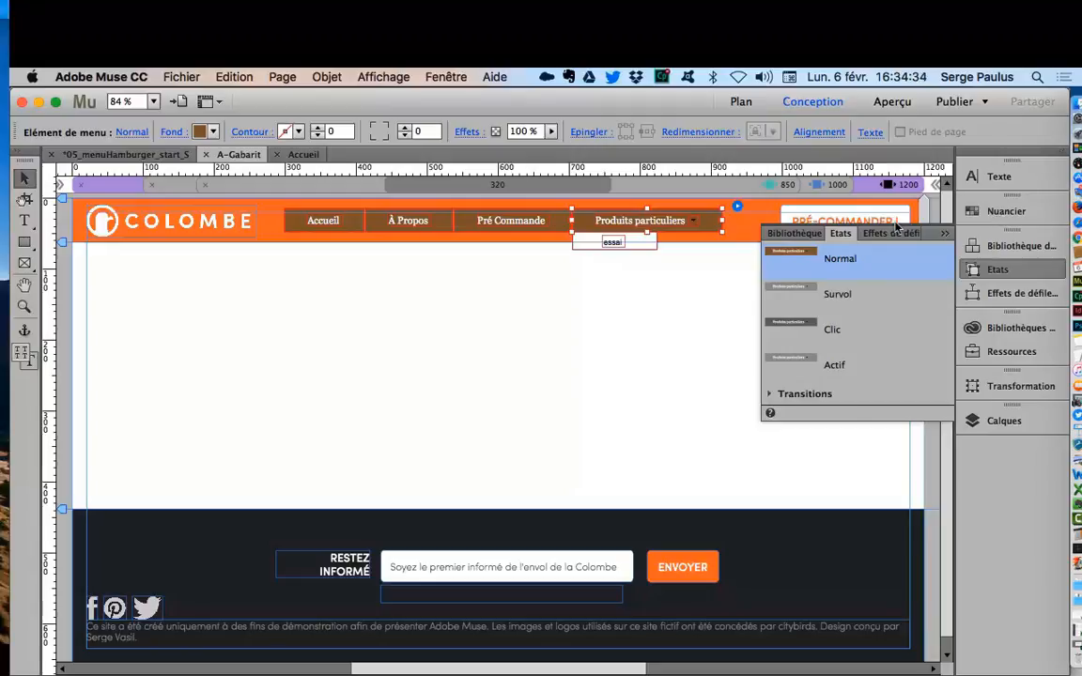
pyautogui.click(833, 330)
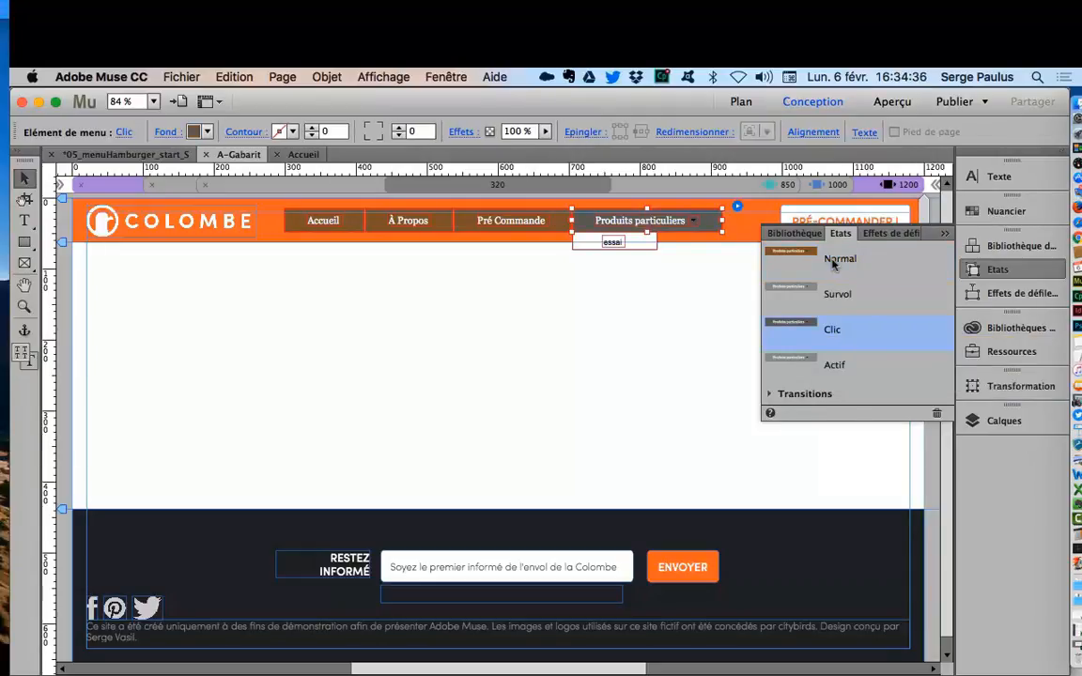
pyautogui.click(1005, 212)
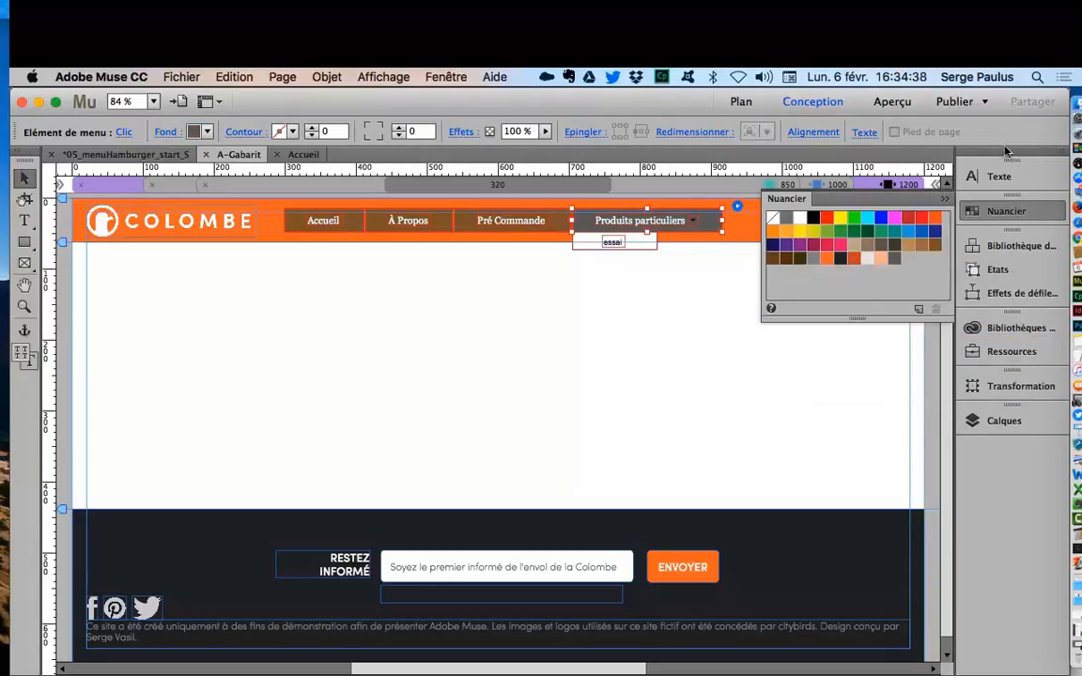
pyautogui.click(787, 258)
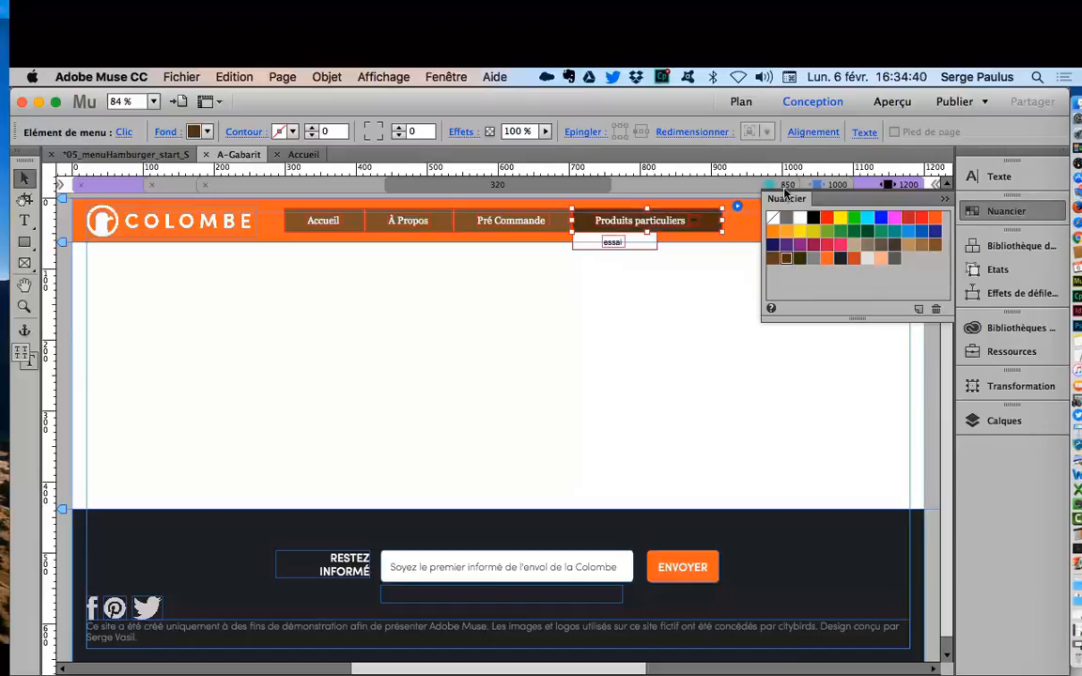
pyautogui.click(998, 270)
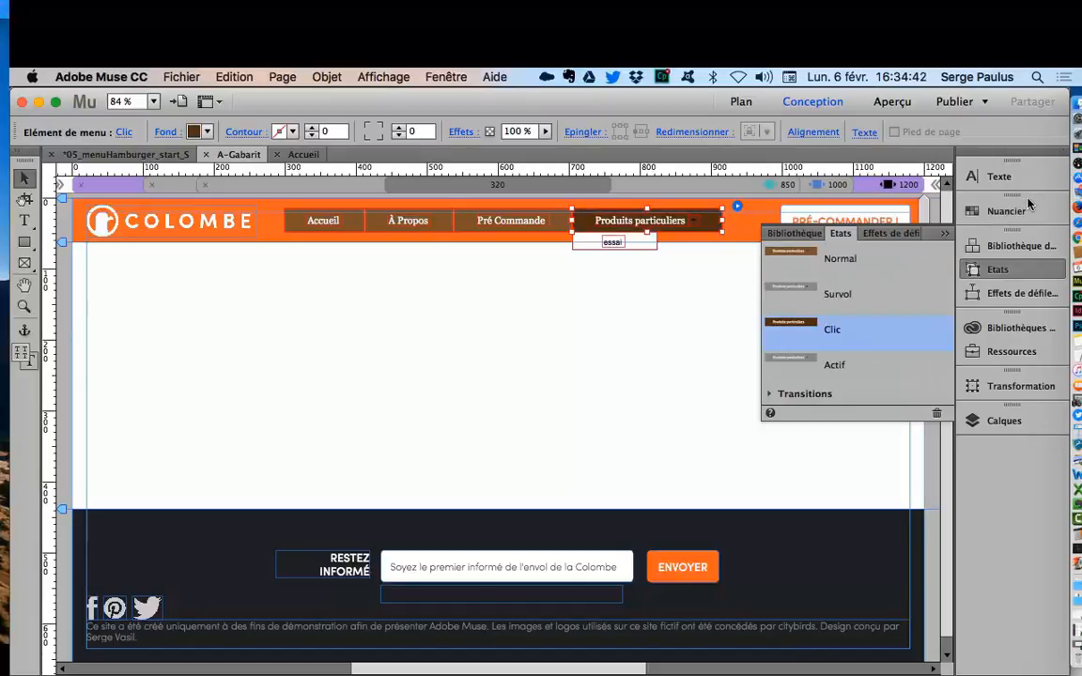
# Step: Fill the Actif and Survol states of the Produits particuliers menu item with the very dark brown swatch
pyautogui.click(834, 365)
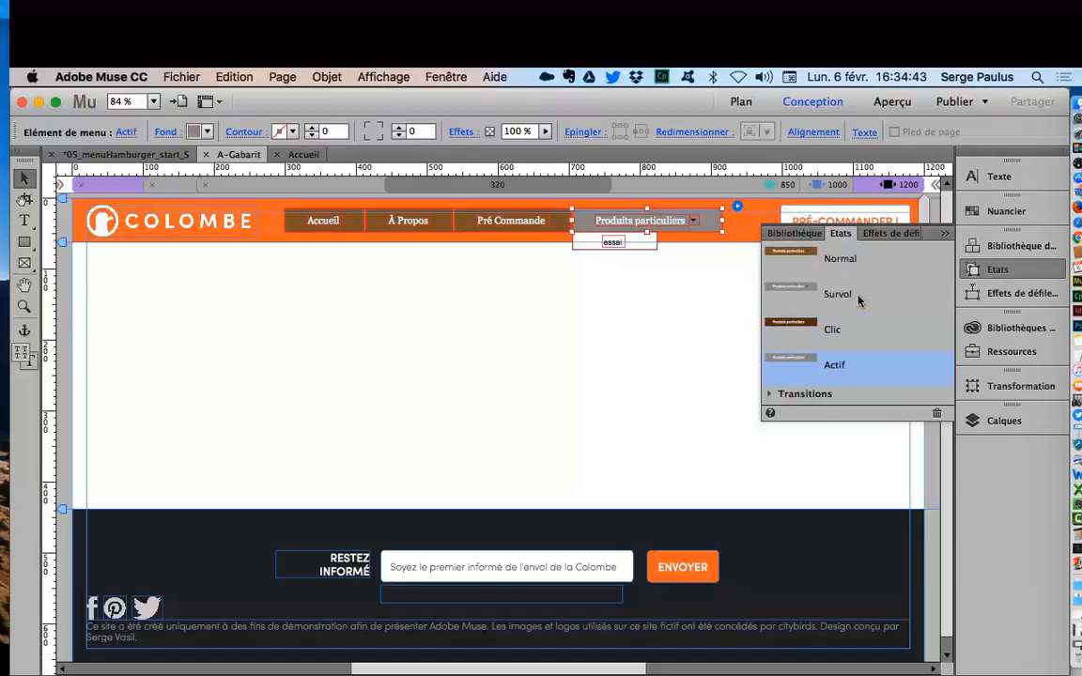
pyautogui.click(1013, 211)
pyautogui.click(786, 258)
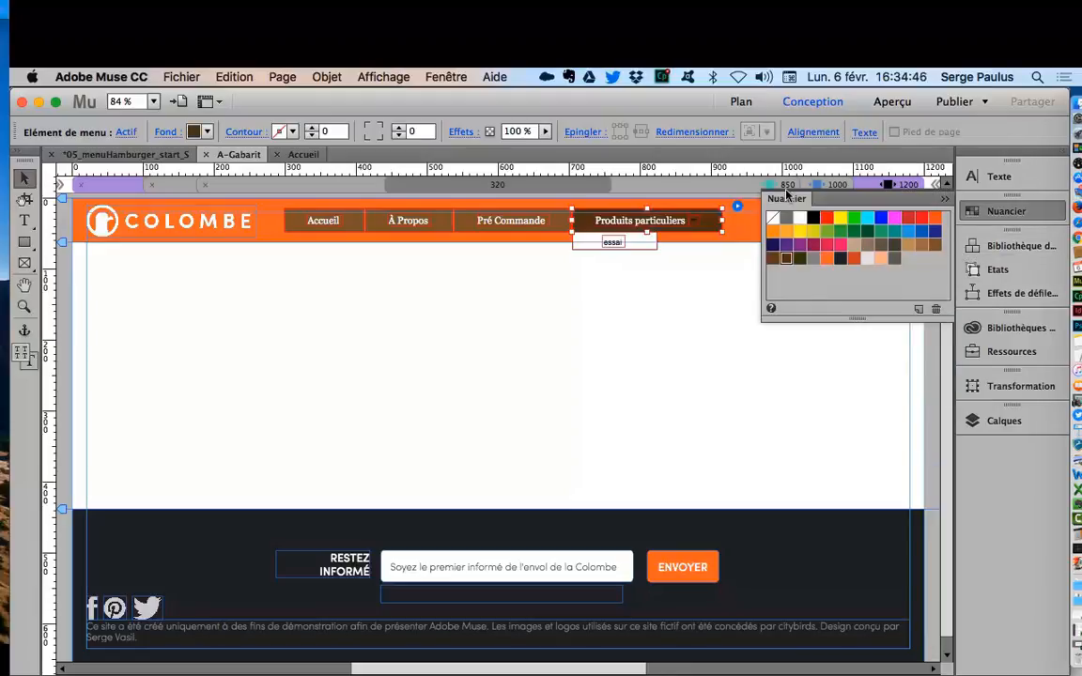
pyautogui.click(998, 270)
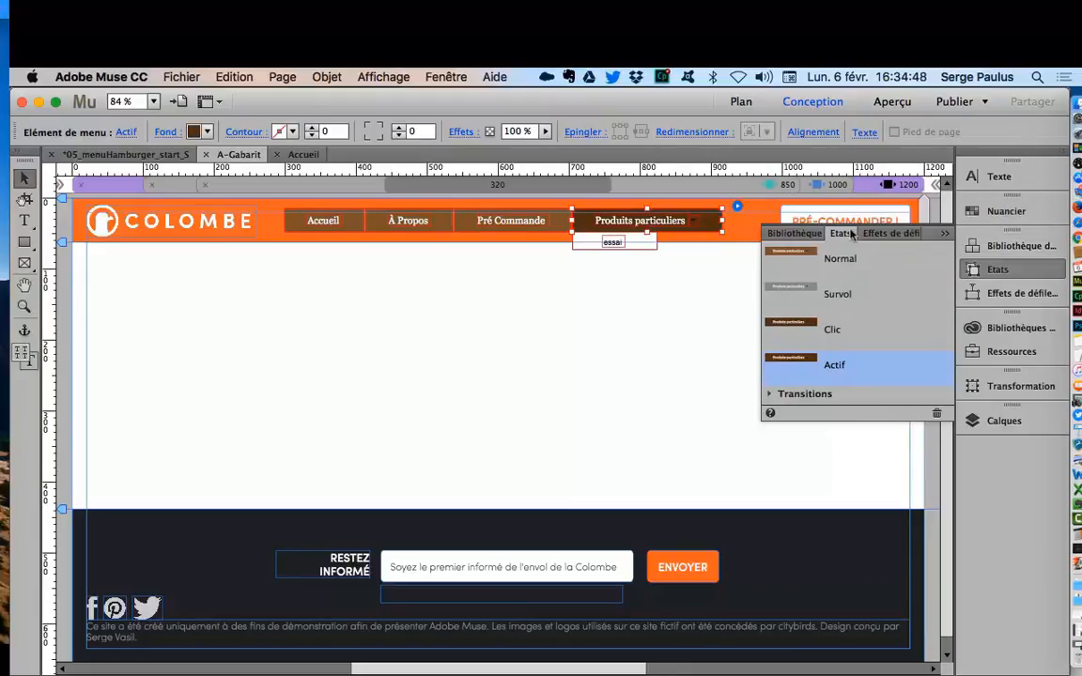
pyautogui.click(838, 294)
pyautogui.click(1006, 211)
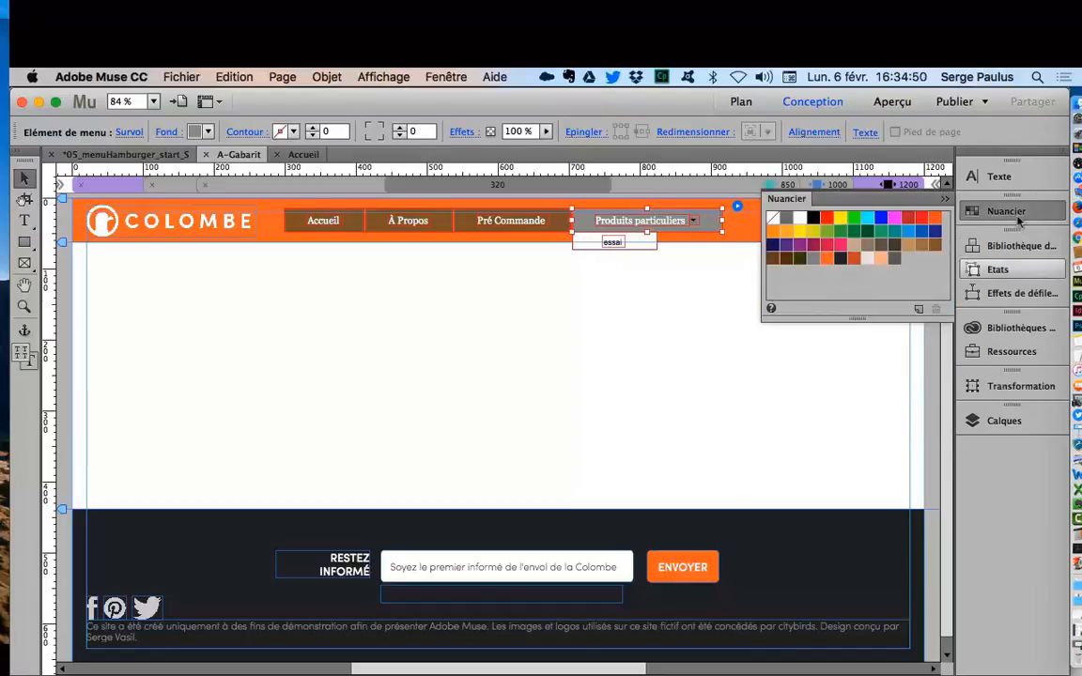
pyautogui.click(787, 258)
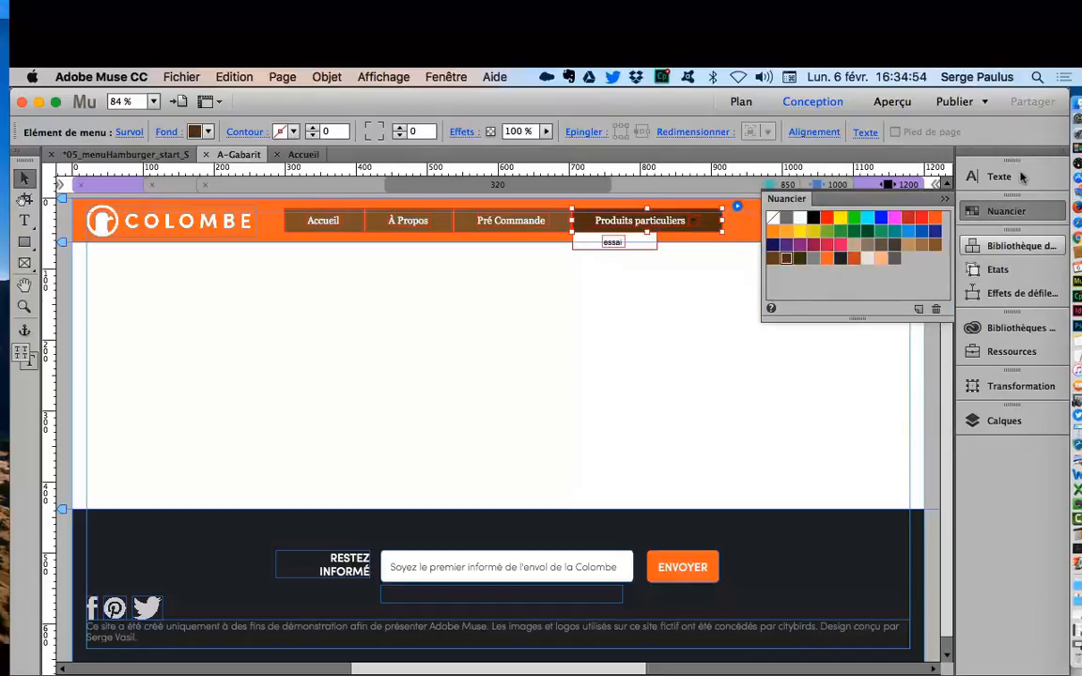
# Step: Review the states of the Produits particuliers item and the transition options of its Normal state
pyautogui.click(1003, 270)
pyautogui.click(1010, 206)
pyautogui.click(836, 259)
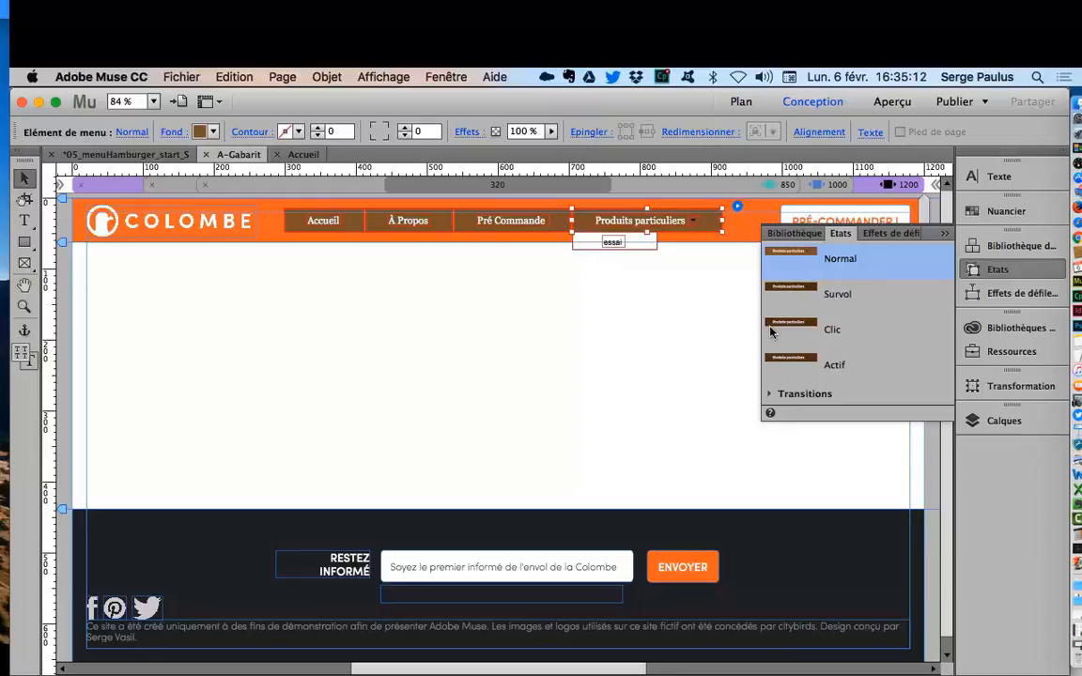
pyautogui.click(770, 394)
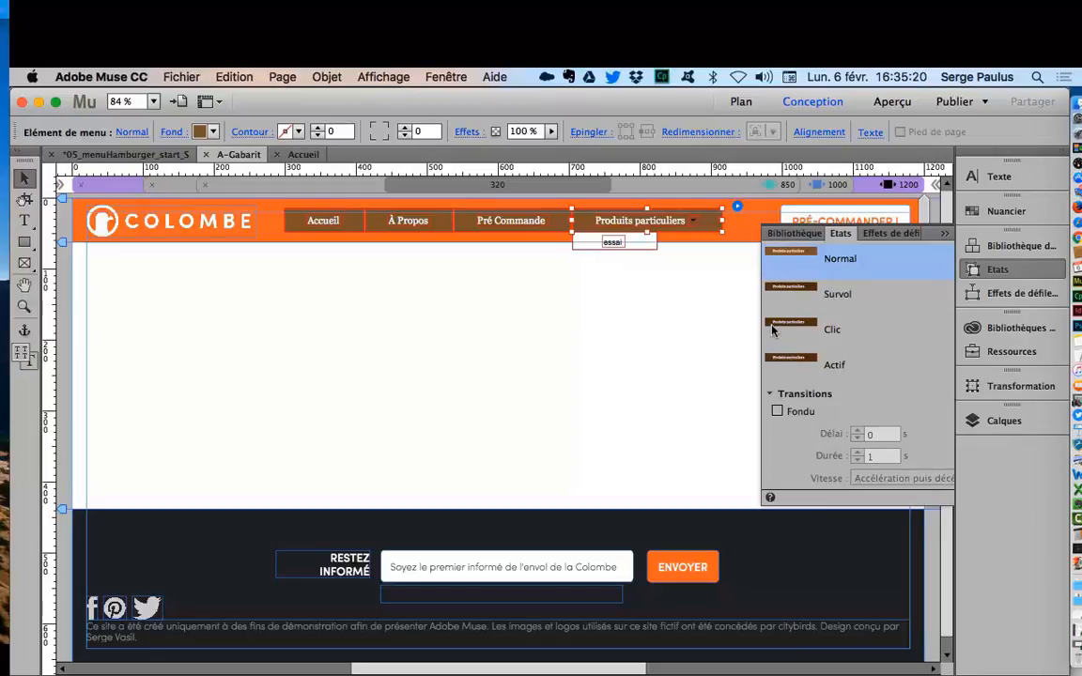
pyautogui.click(701, 330)
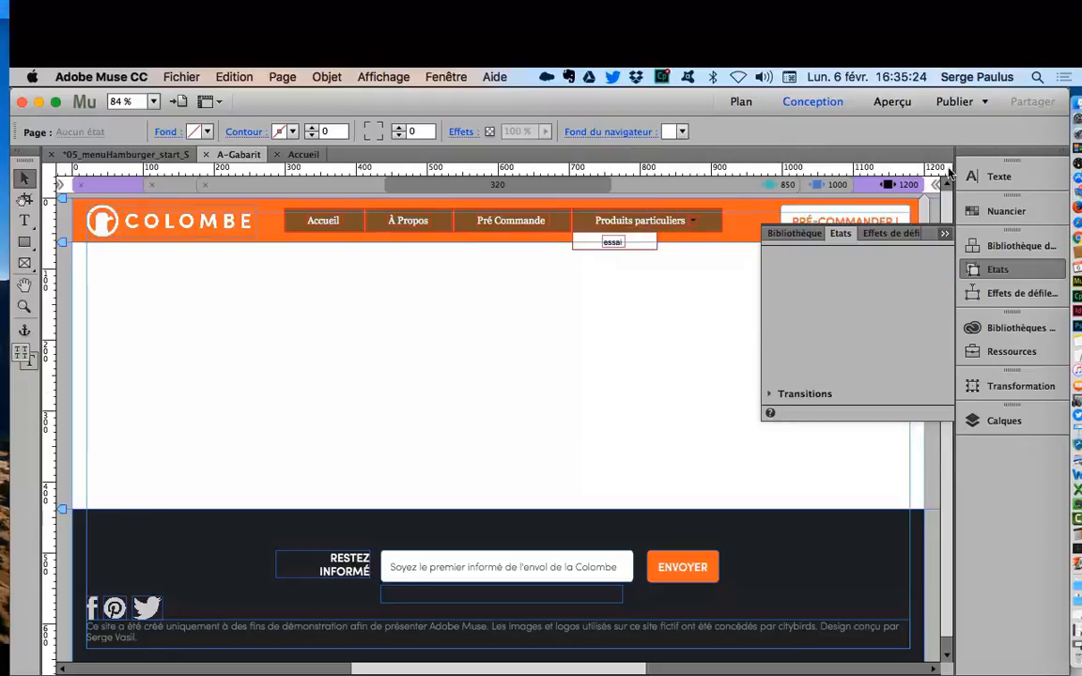
pyautogui.click(945, 234)
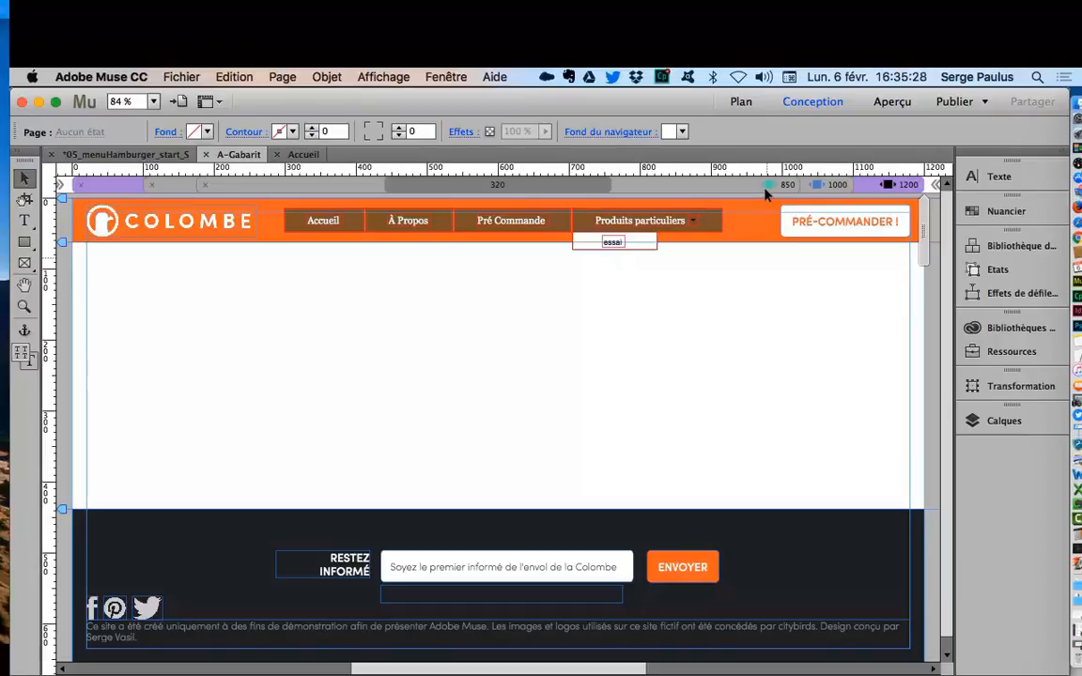
# Step: Try Pages de niveau supérieur as the header menu's type, and set it to Manuel
pyautogui.click(714, 216)
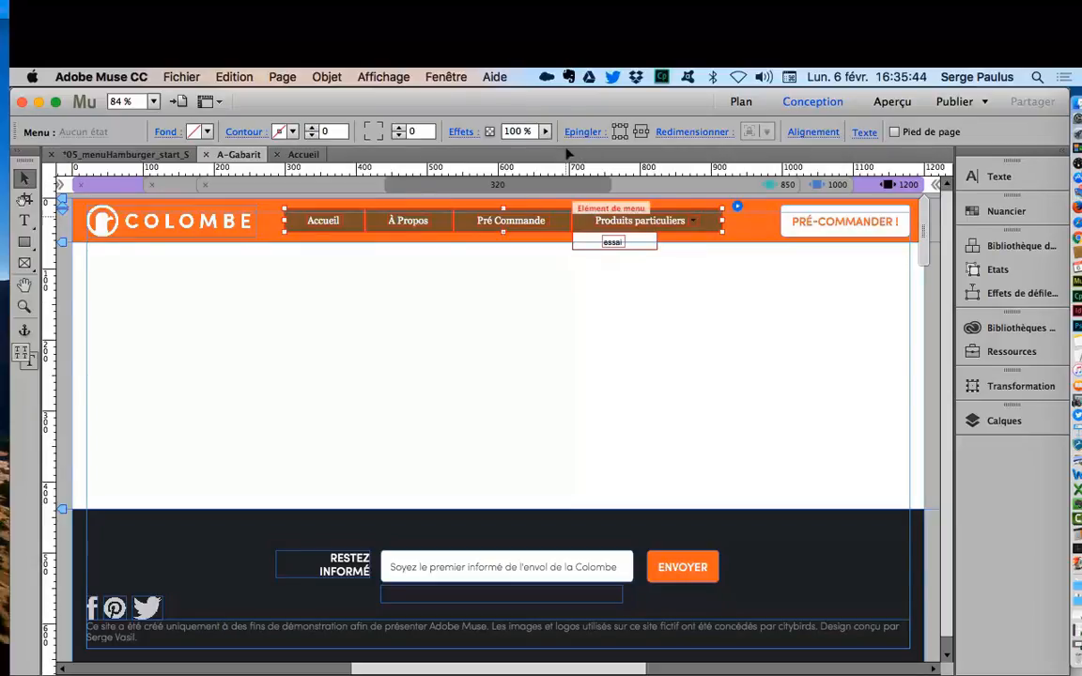
pyautogui.click(737, 206)
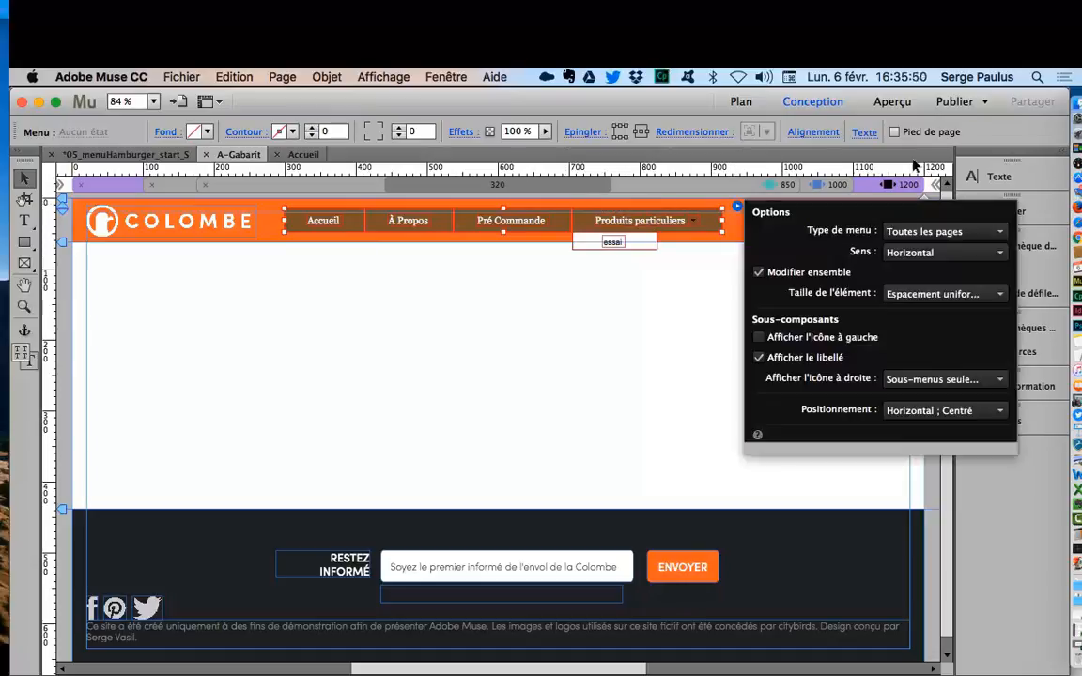
pyautogui.click(949, 232)
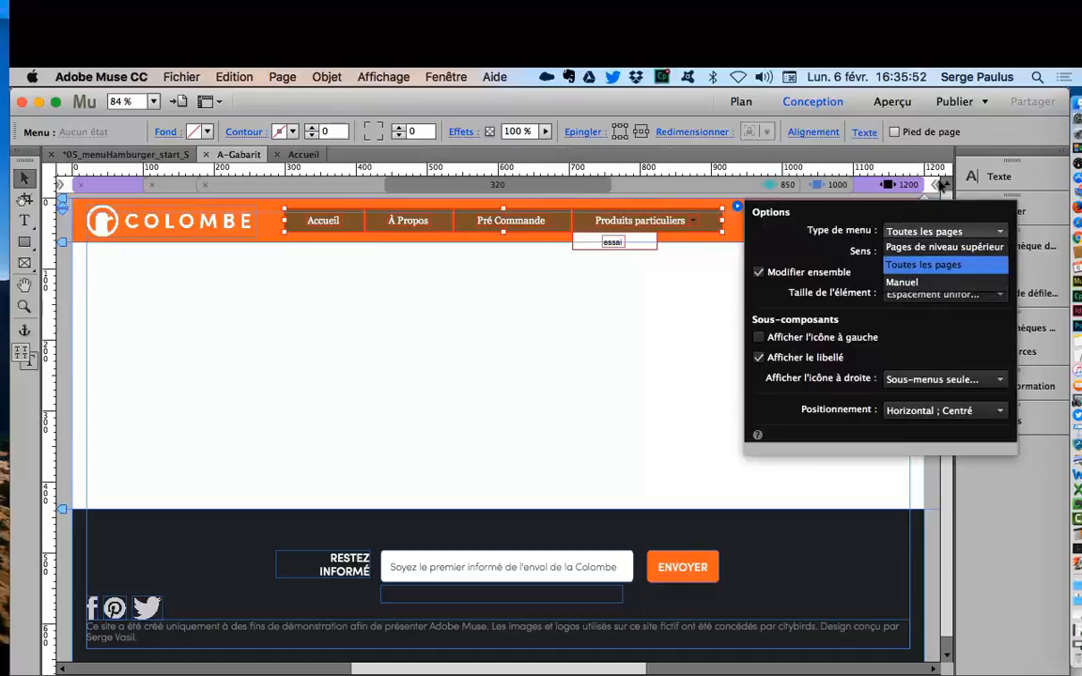
pyautogui.click(940, 246)
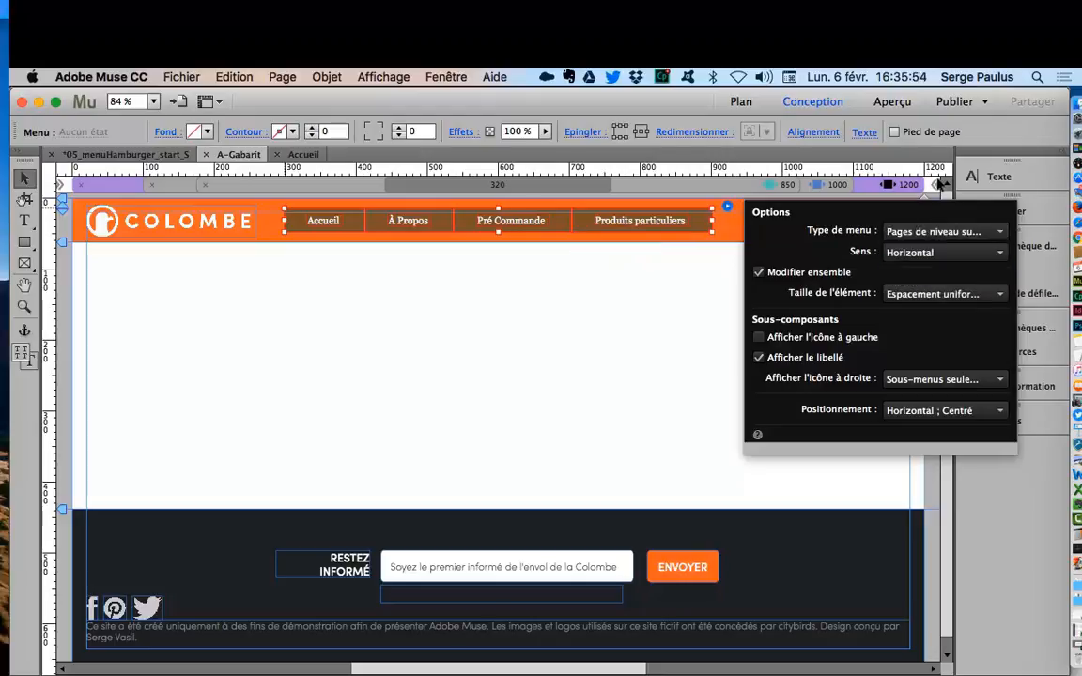
pyautogui.click(939, 231)
pyautogui.click(908, 282)
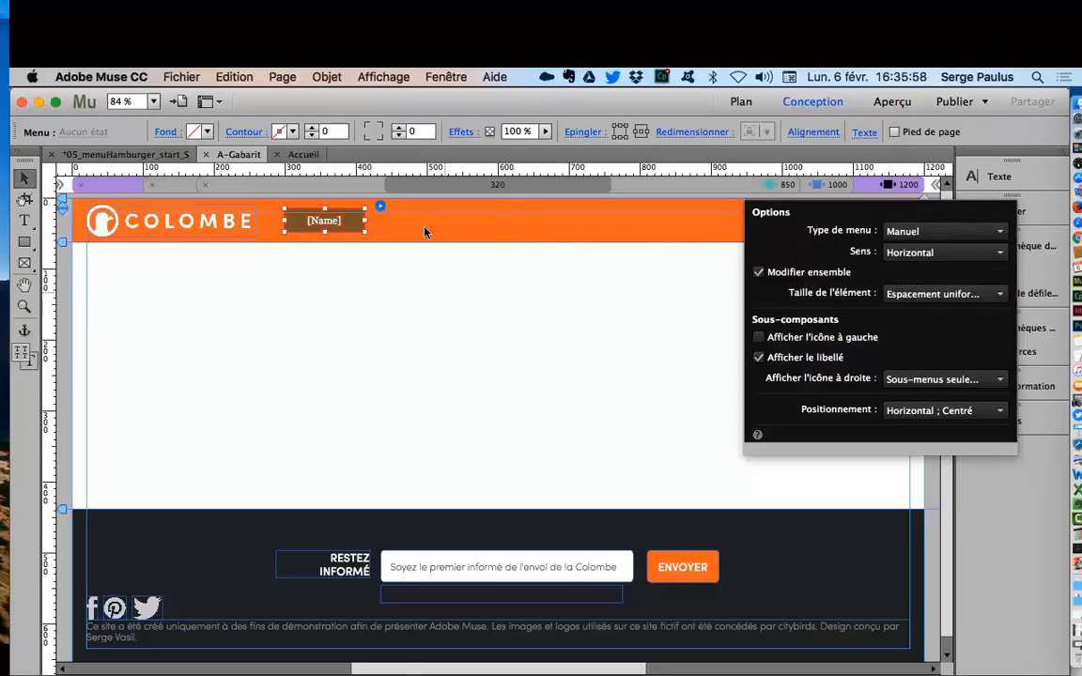
# Step: Link the single item of the manual header menu to the À Propos page
pyautogui.click(324, 221)
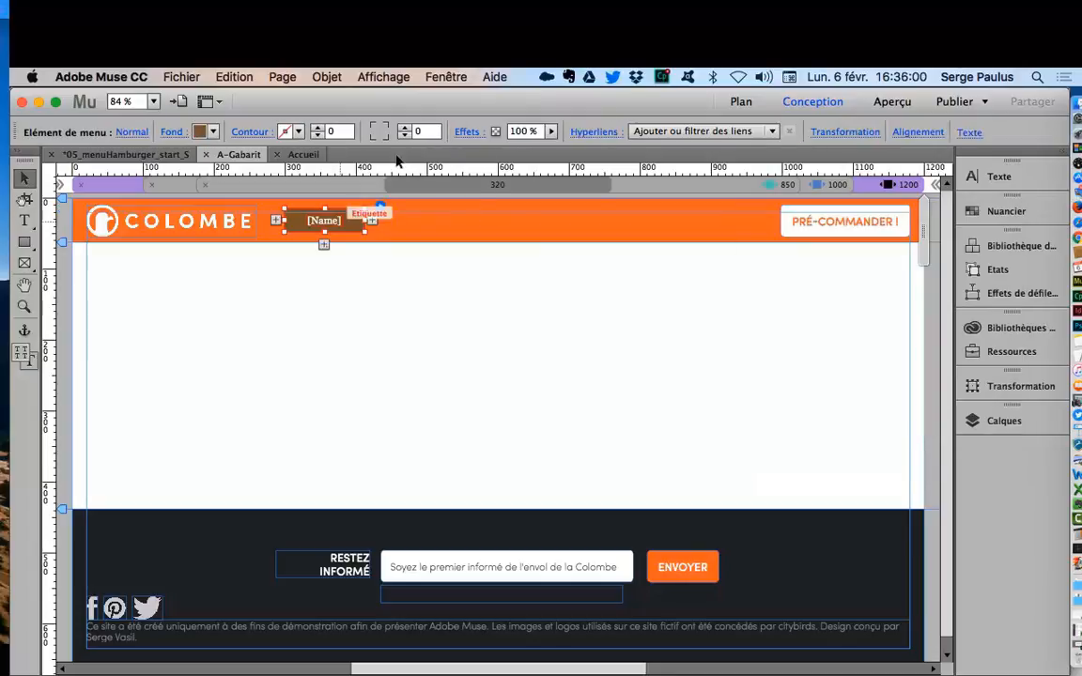
pyautogui.click(705, 132)
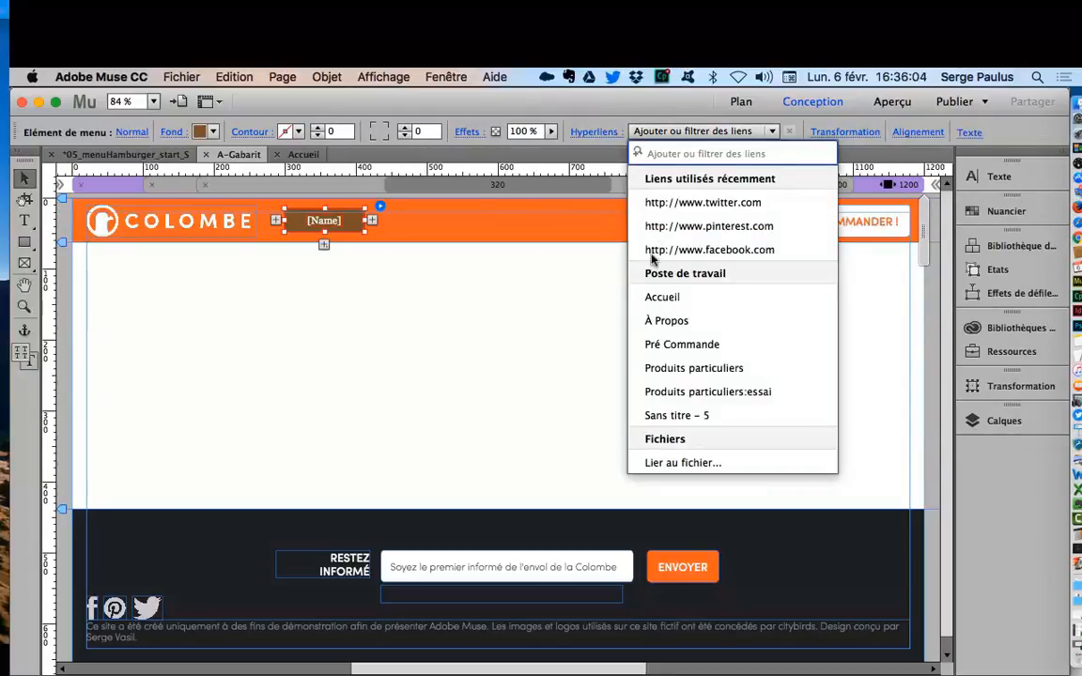
pyautogui.click(667, 321)
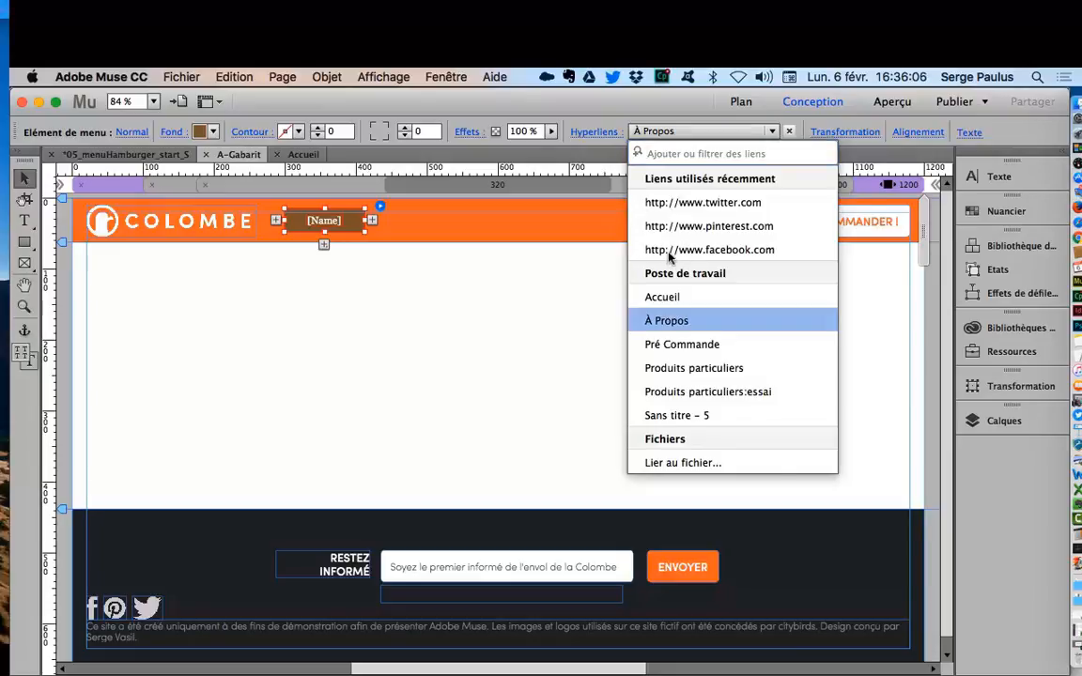
pyautogui.click(481, 205)
# Step: Replace the placeholder name inside the brackets of the menu item's label with "A propos"
pyautogui.click(319, 220)
pyautogui.click(321, 220)
pyautogui.click(316, 219)
pyautogui.doubleClick(323, 220)
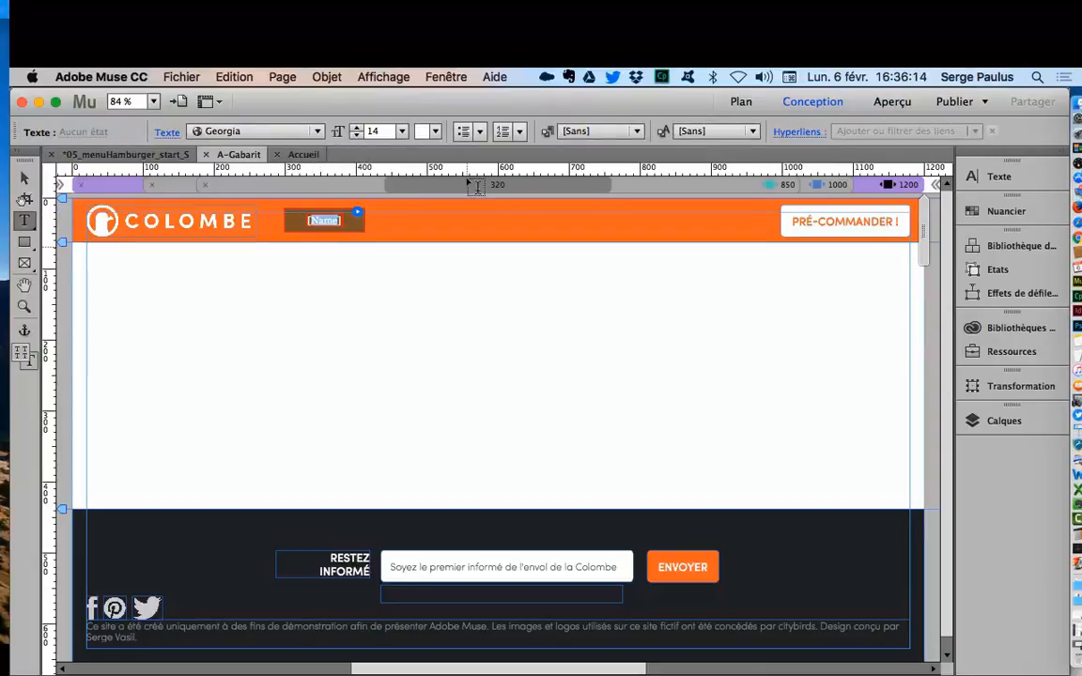
pyautogui.write('A propos')
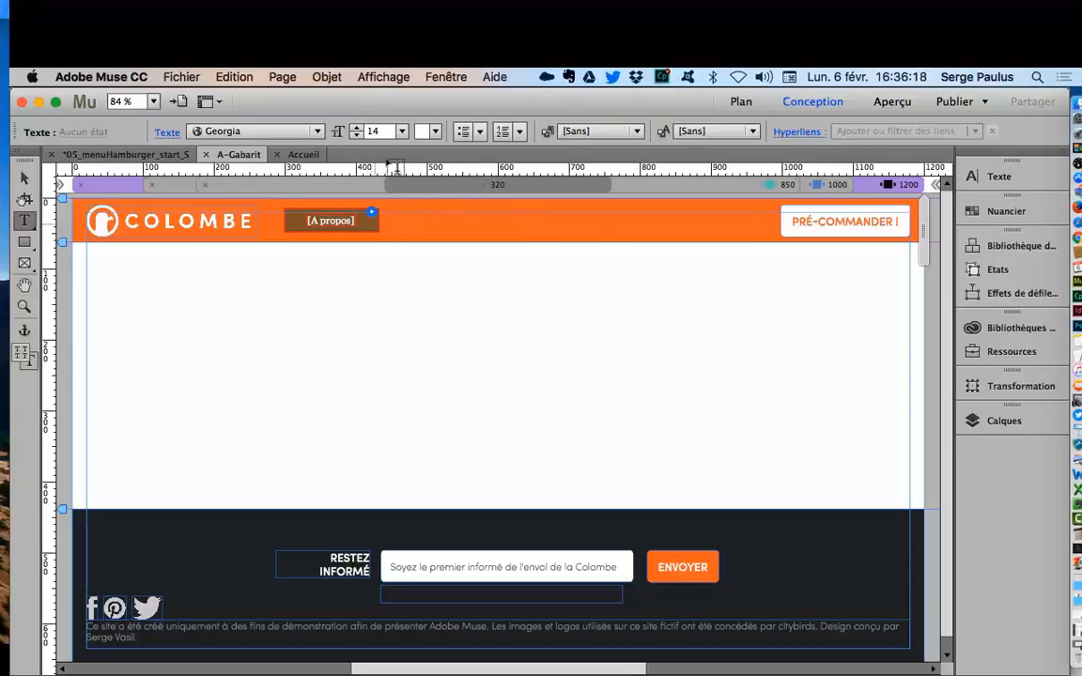
pyautogui.click(24, 179)
pyautogui.click(391, 226)
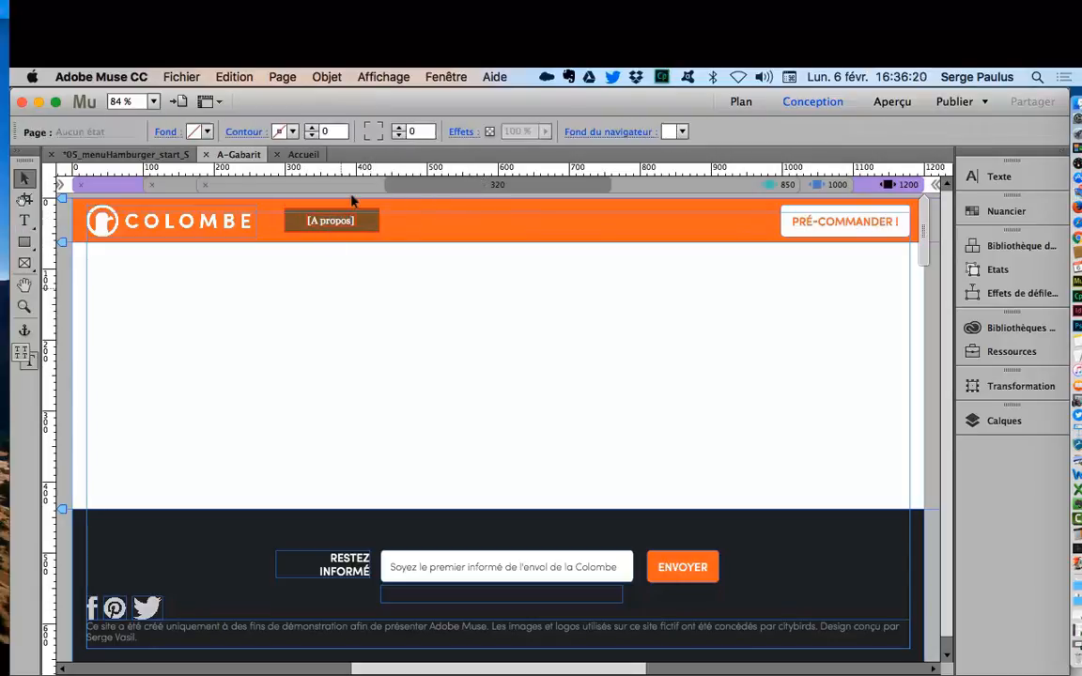
# Step: Add a second item to the header menu directly after the A propos item
pyautogui.click(366, 217)
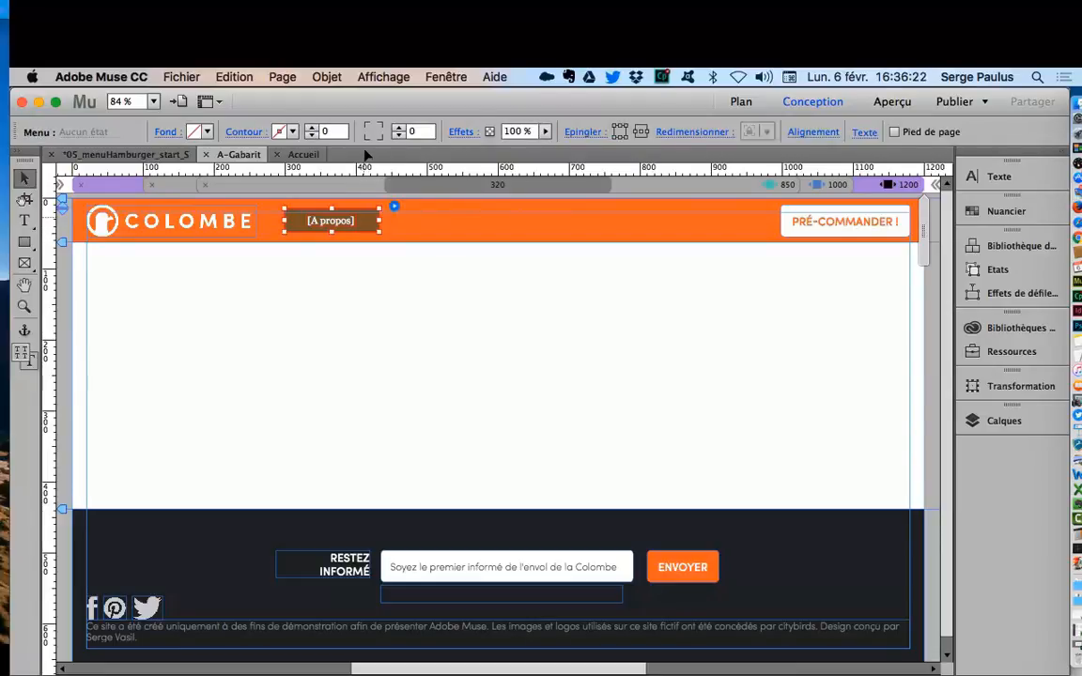
pyautogui.click(366, 215)
pyautogui.click(386, 220)
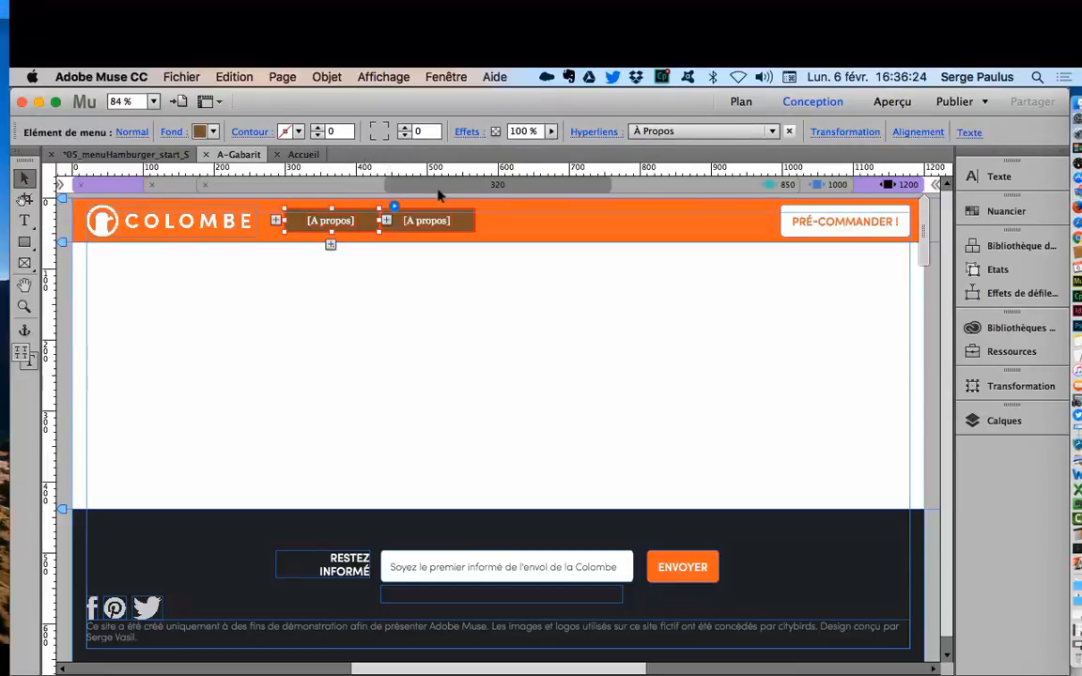
# Step: Replace the label of the second menu item with "texte"
pyautogui.doubleClick(424, 220)
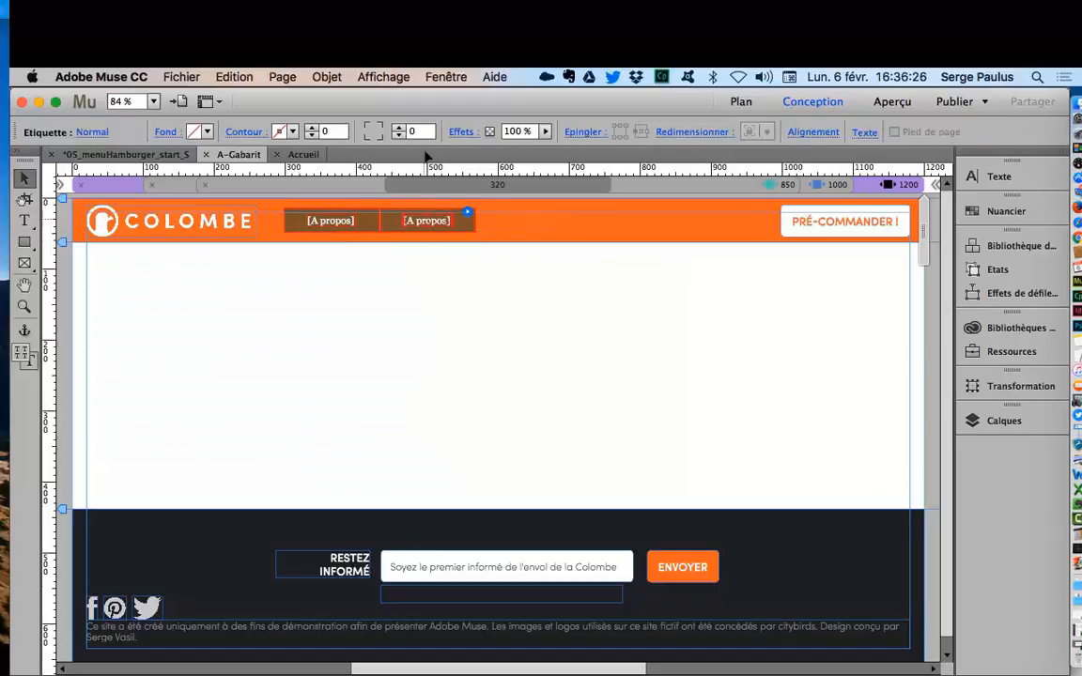
pyautogui.press('super+a')
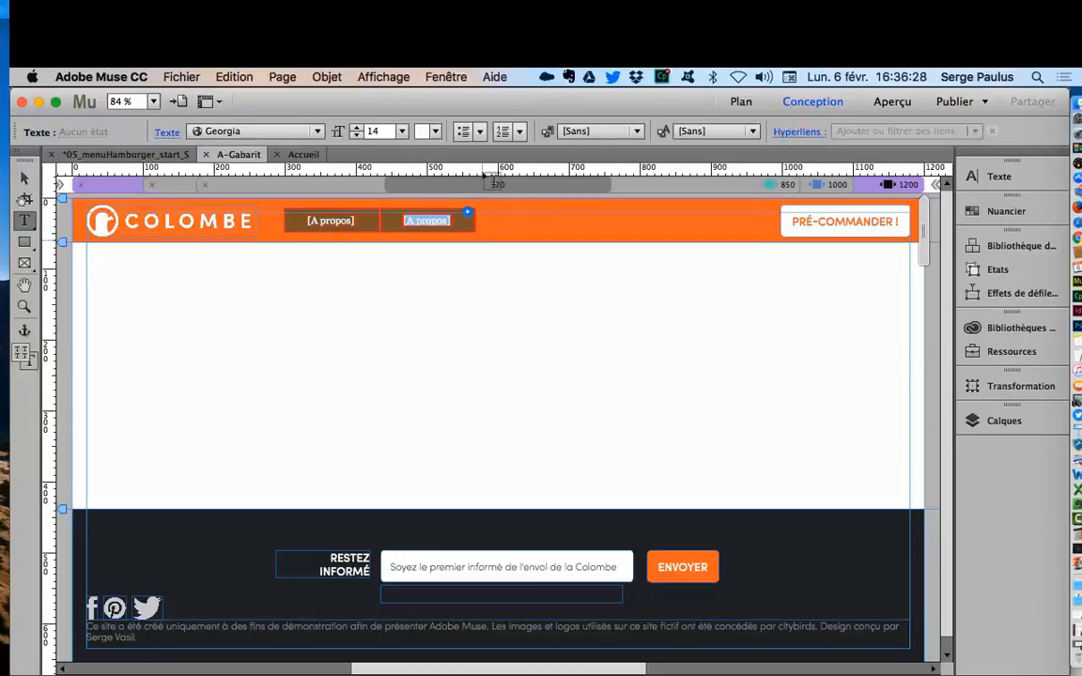
pyautogui.press('BackSpace')
pyautogui.write('texte')
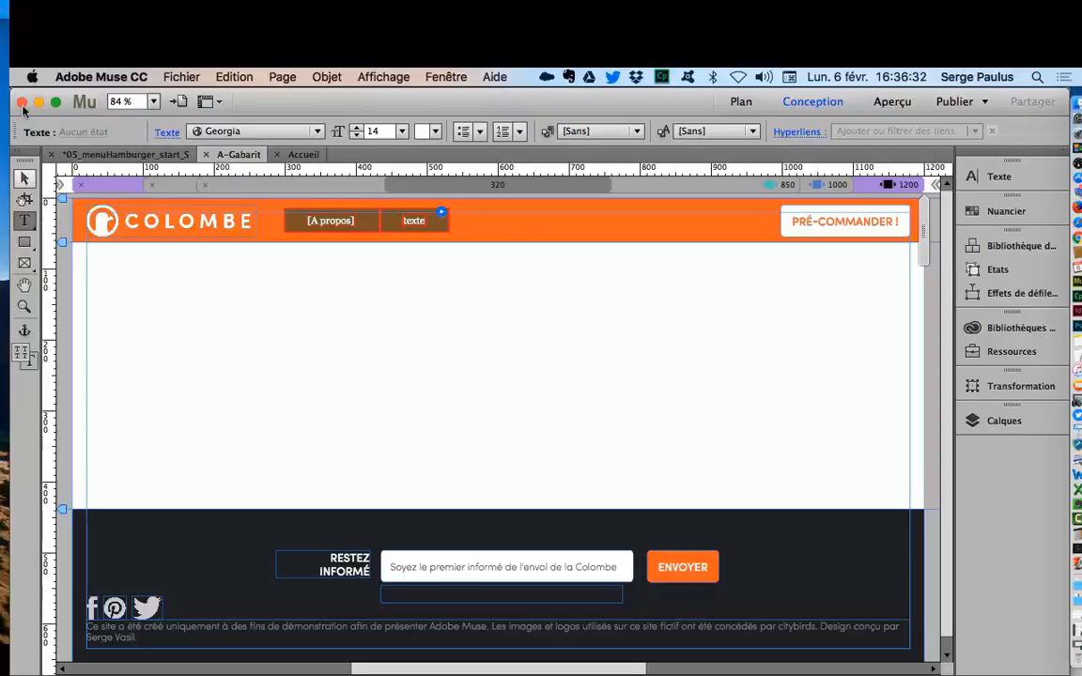
pyautogui.click(24, 178)
pyautogui.click(426, 178)
pyautogui.click(431, 214)
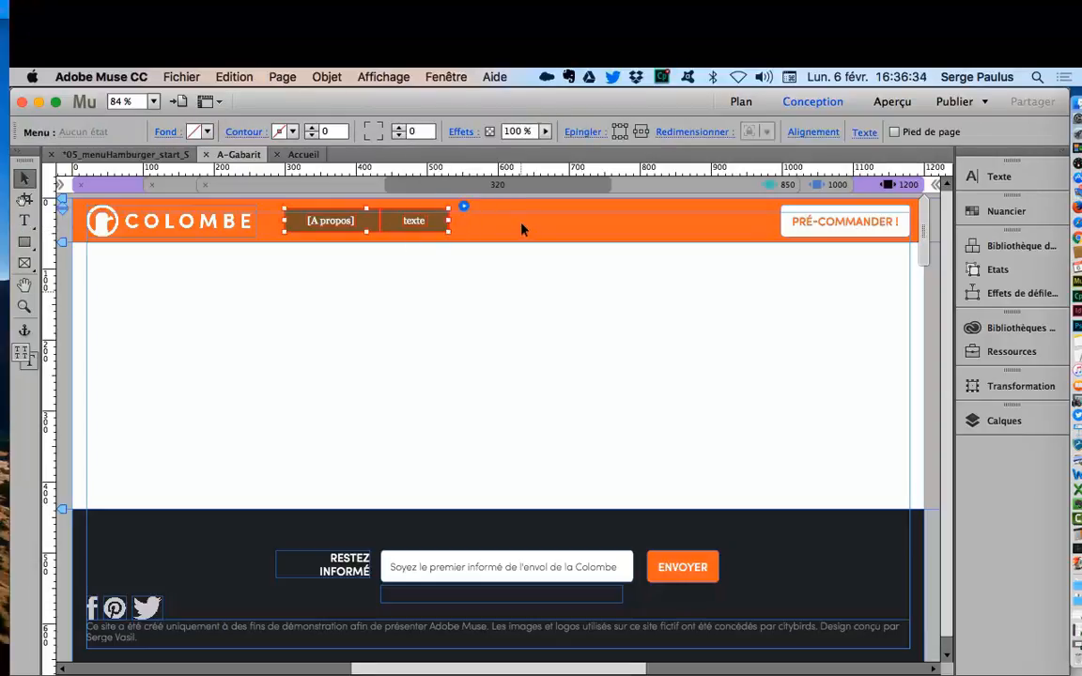
# Step: Remove the square brackets around the A propos label of the first menu item
pyautogui.doubleClick(330, 219)
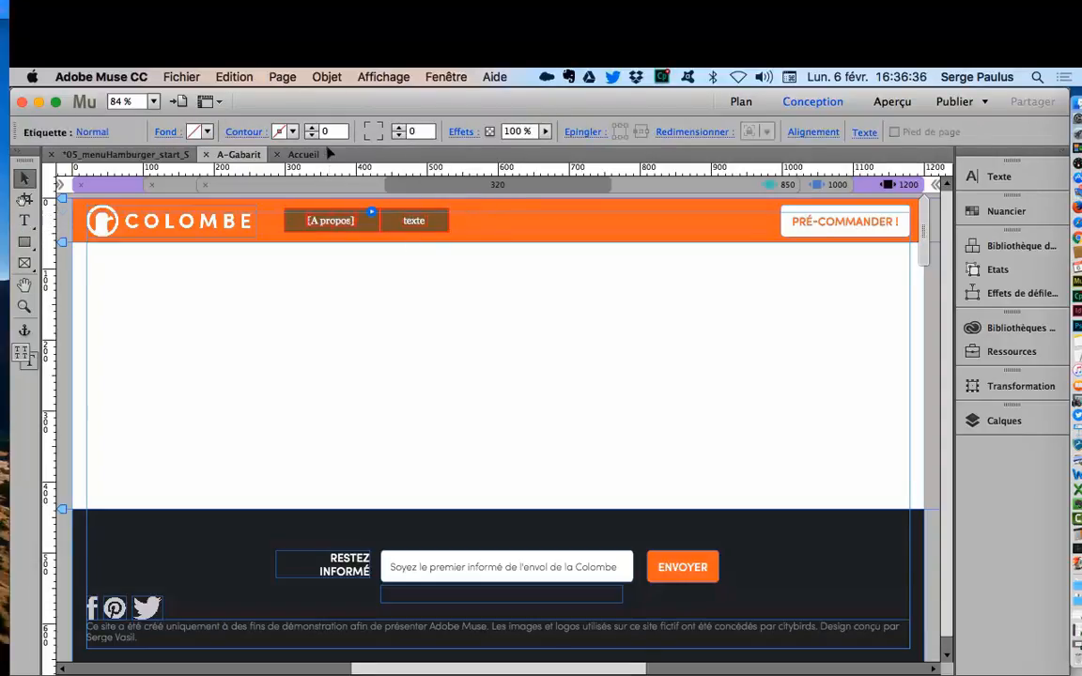
pyautogui.press('t')
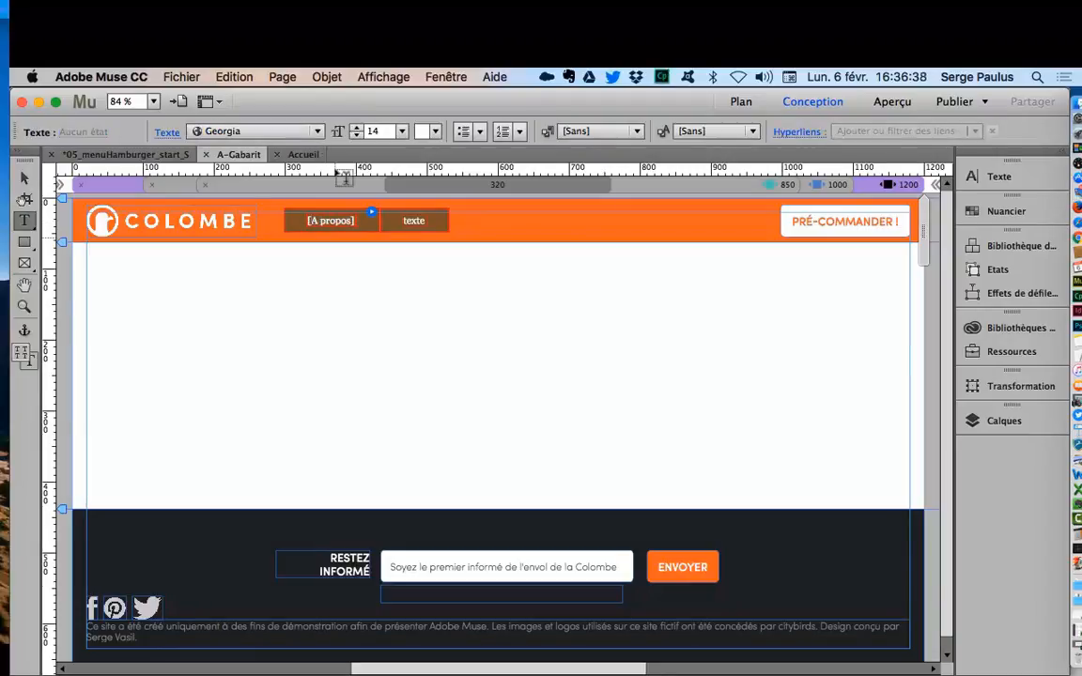
pyautogui.press('Delete')
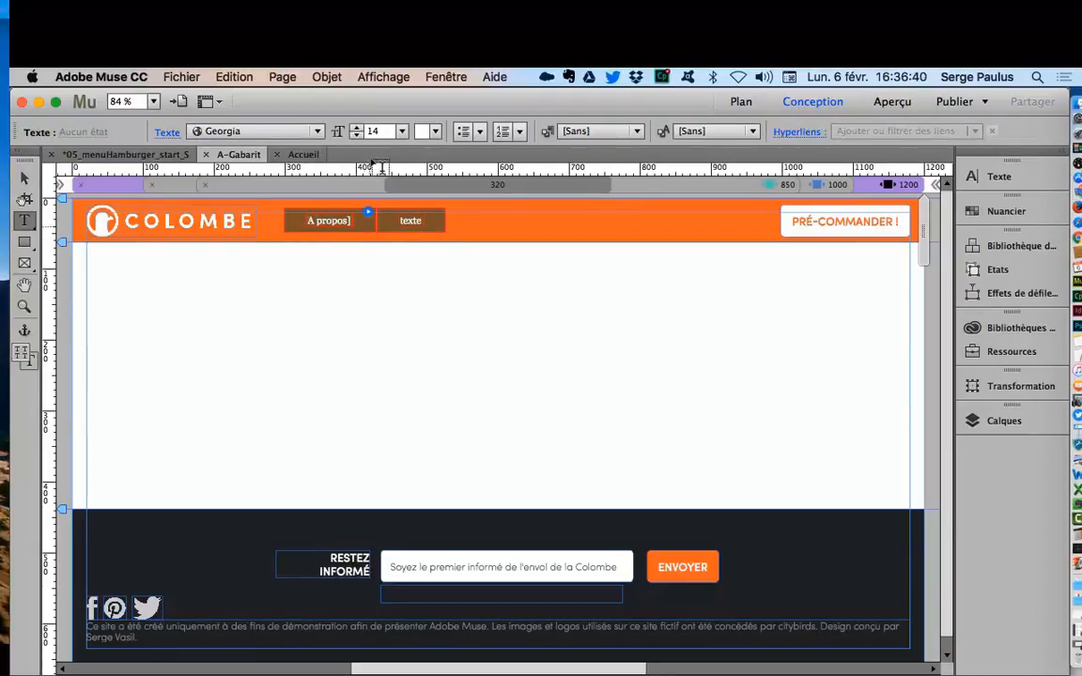
pyautogui.press('BackSpace')
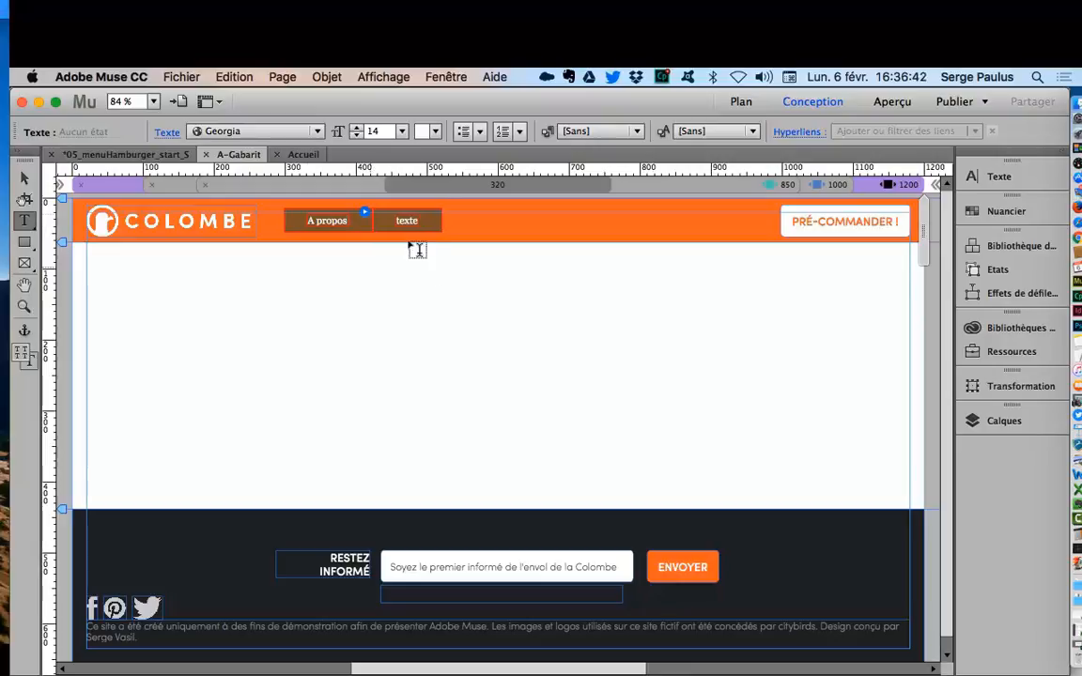
pyautogui.click(25, 177)
pyautogui.click(323, 300)
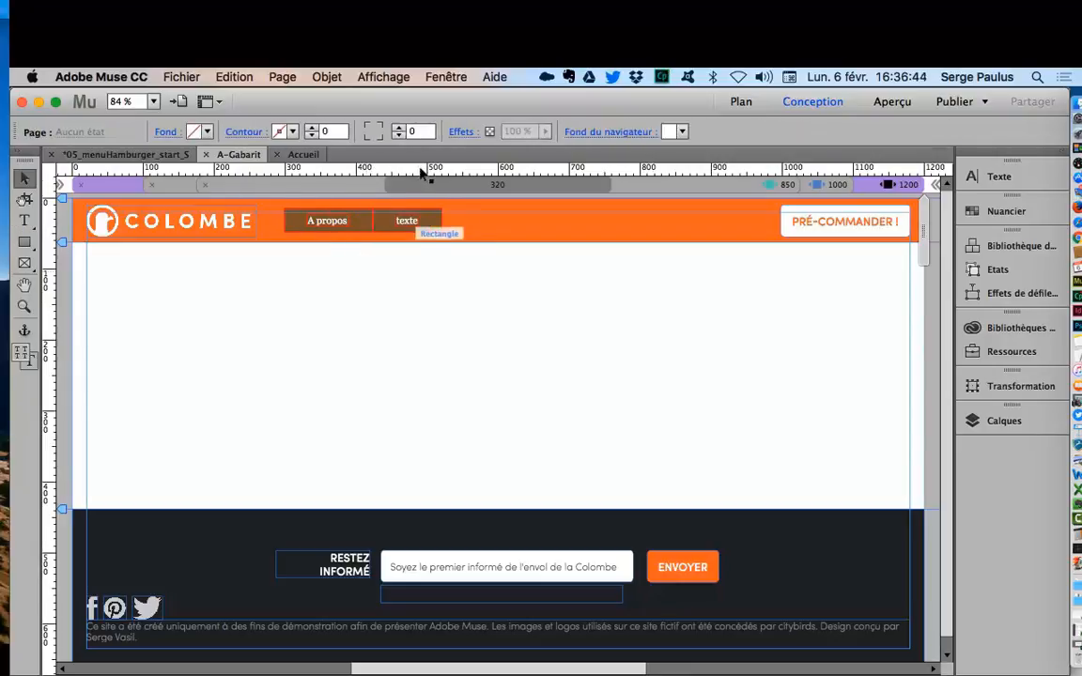
pyautogui.click(417, 225)
pyautogui.click(409, 221)
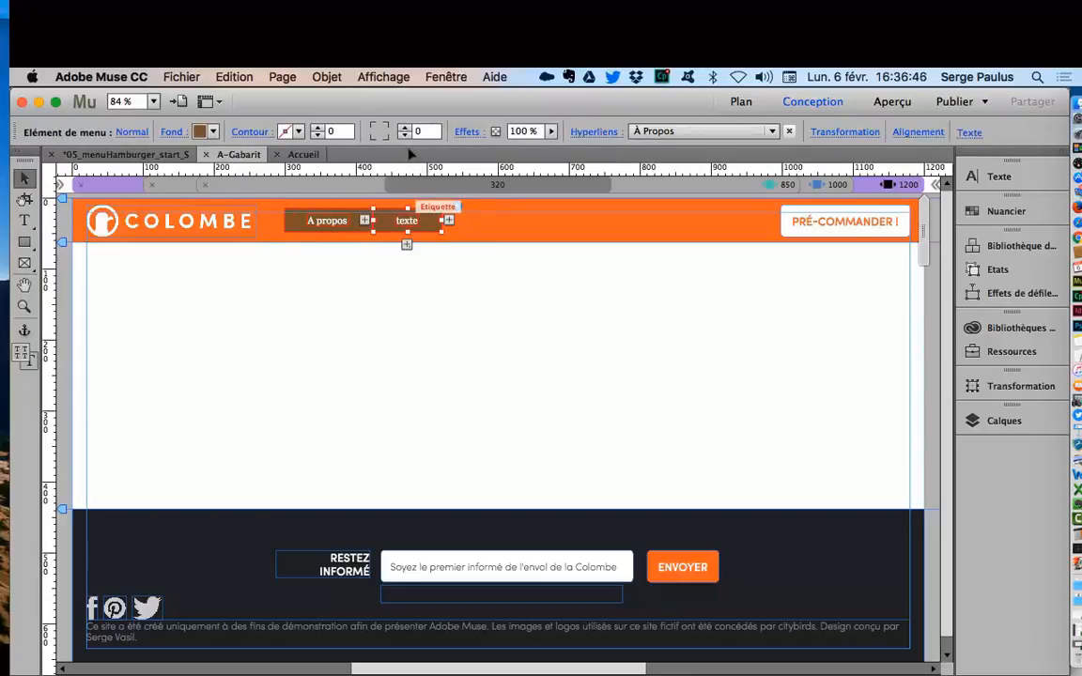
pyautogui.click(421, 277)
pyautogui.click(415, 221)
pyautogui.click(413, 221)
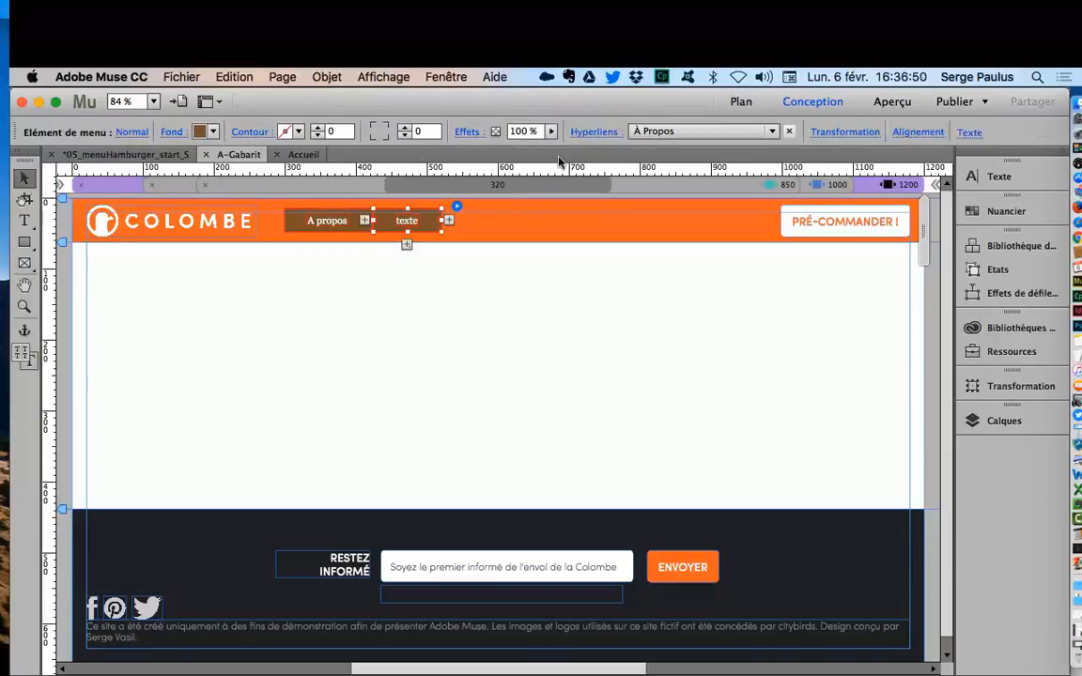
pyautogui.click(688, 131)
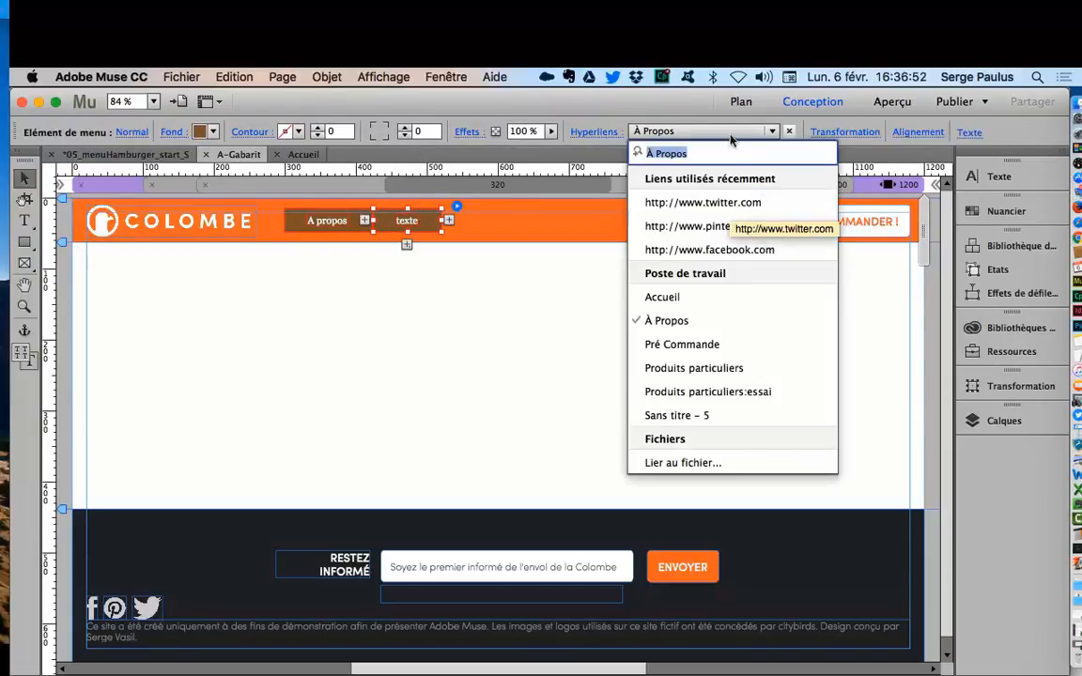
pyautogui.click(714, 202)
pyautogui.click(499, 278)
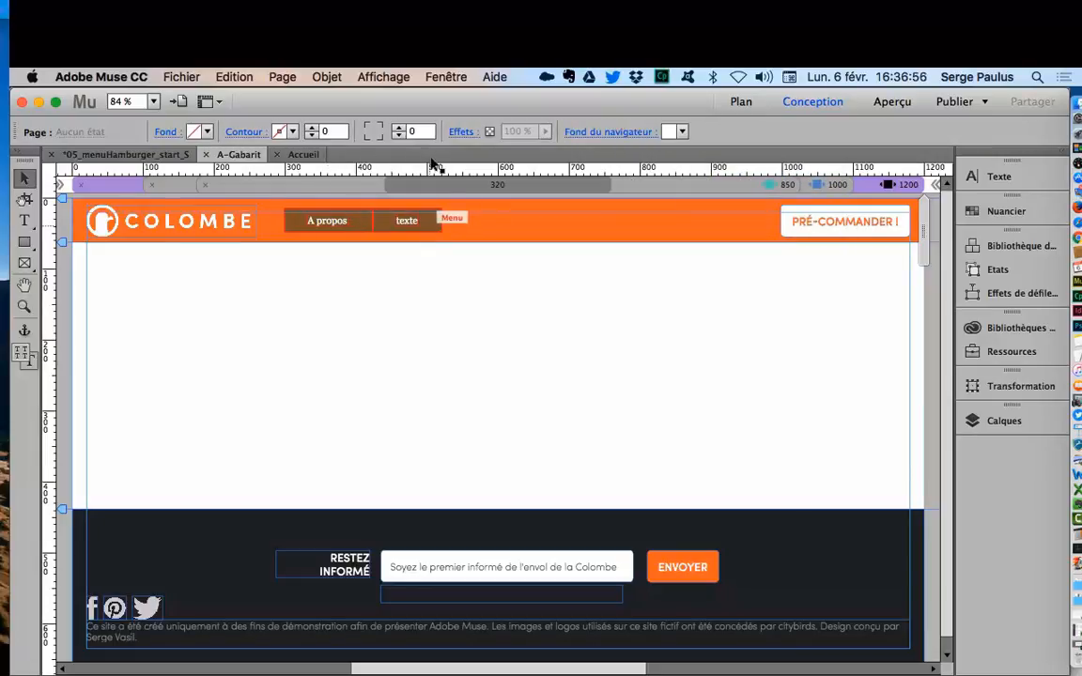
# Step: Centre the whole header menu horizontally on the page and return to the site plan
pyautogui.click(409, 216)
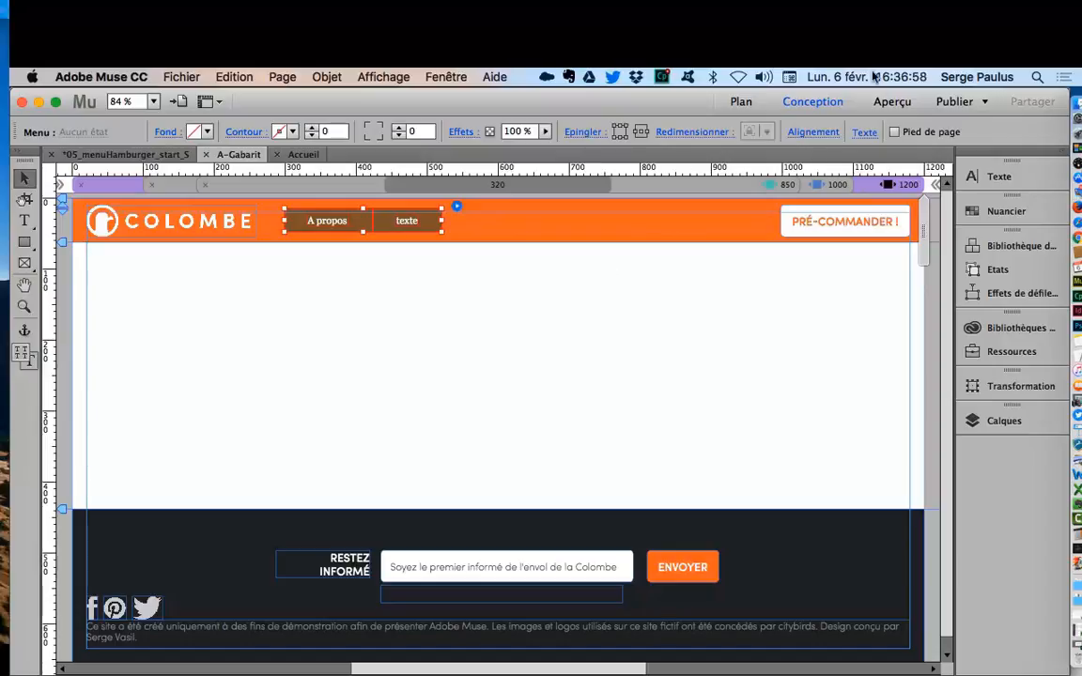
pyautogui.click(814, 132)
pyautogui.click(751, 161)
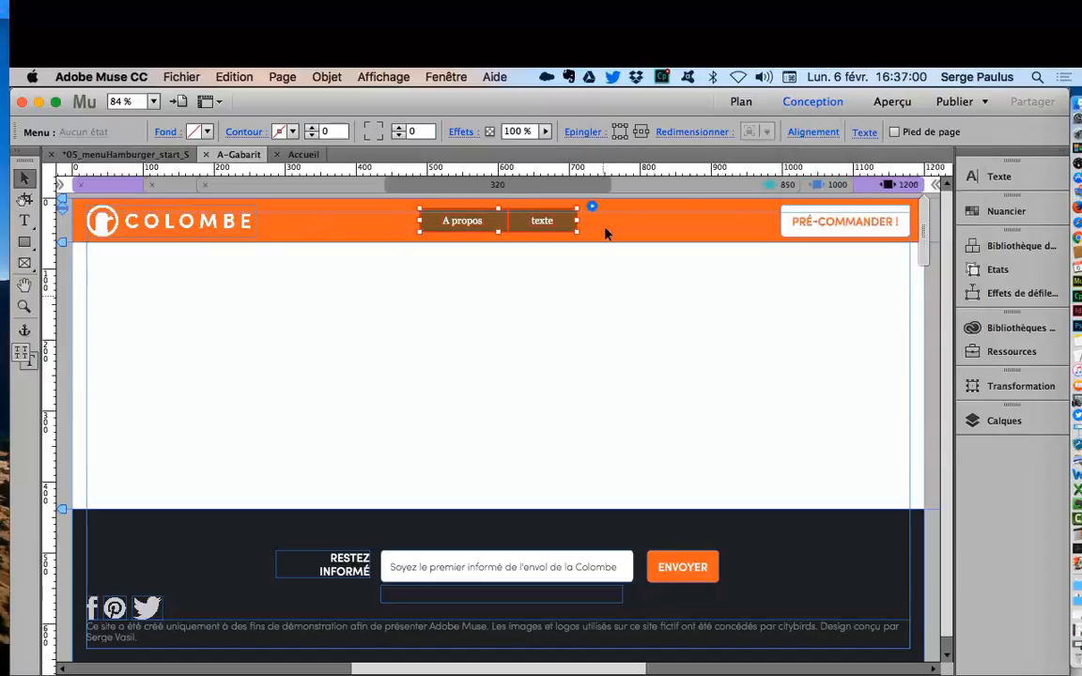
pyautogui.click(151, 154)
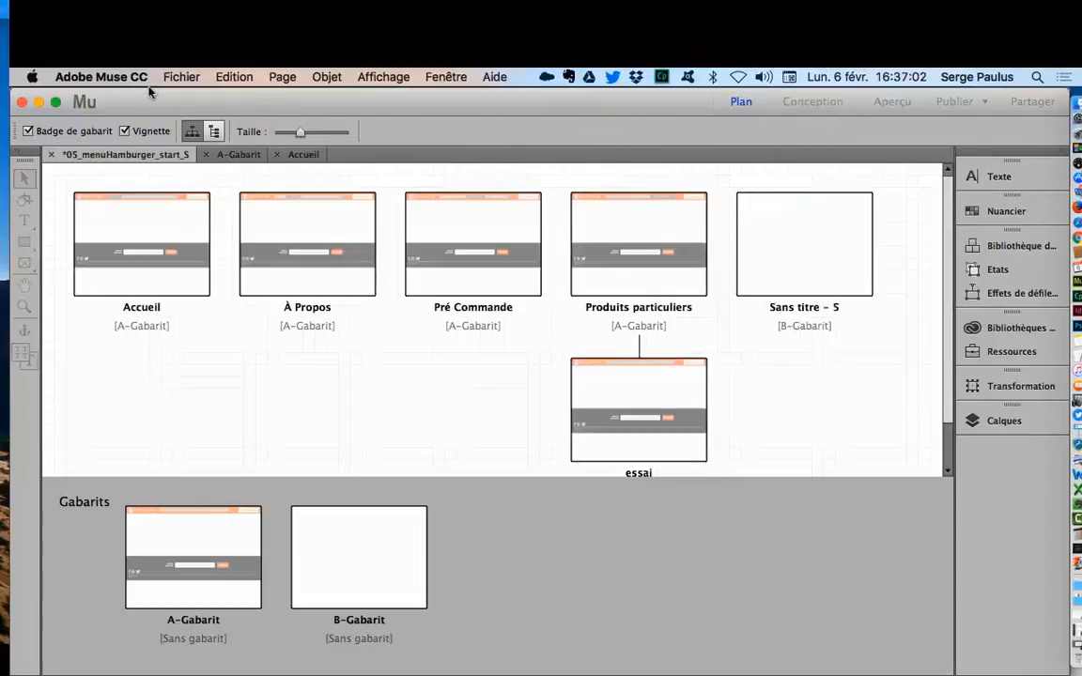